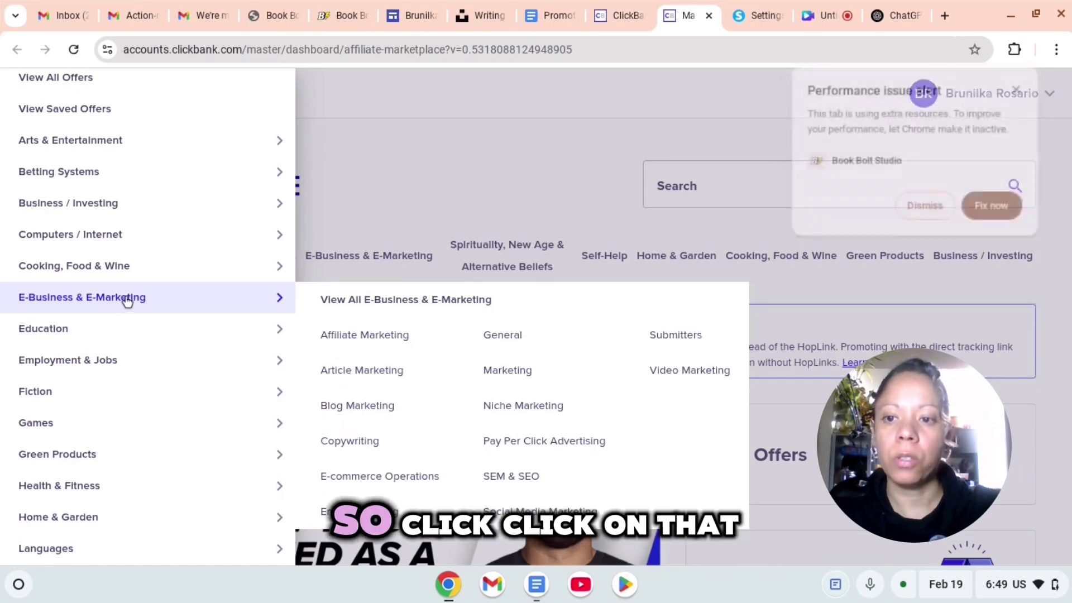
- Show the marketplace offers in the E-Business & E-Marketing category and sort them by Gravity: High-Low
click(127, 300)
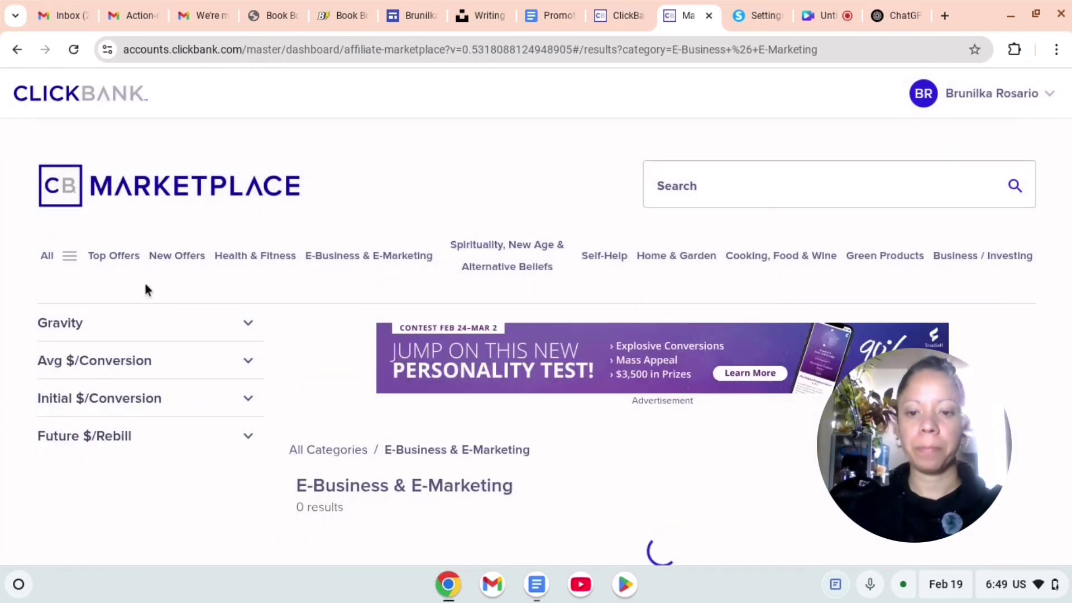
scroll(631, 416, down, 5)
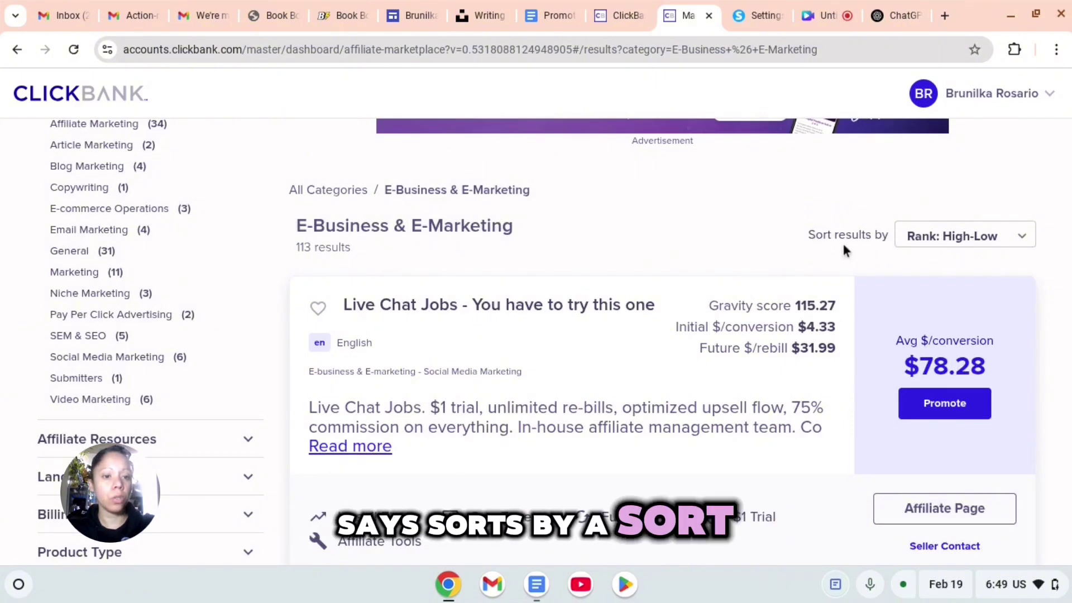
click(970, 239)
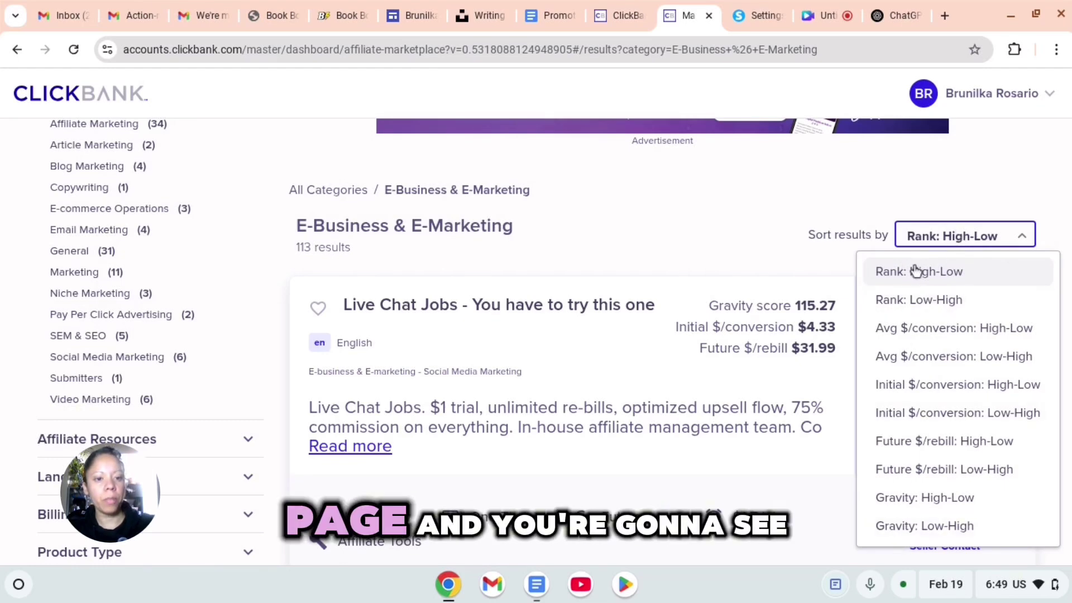
click(927, 499)
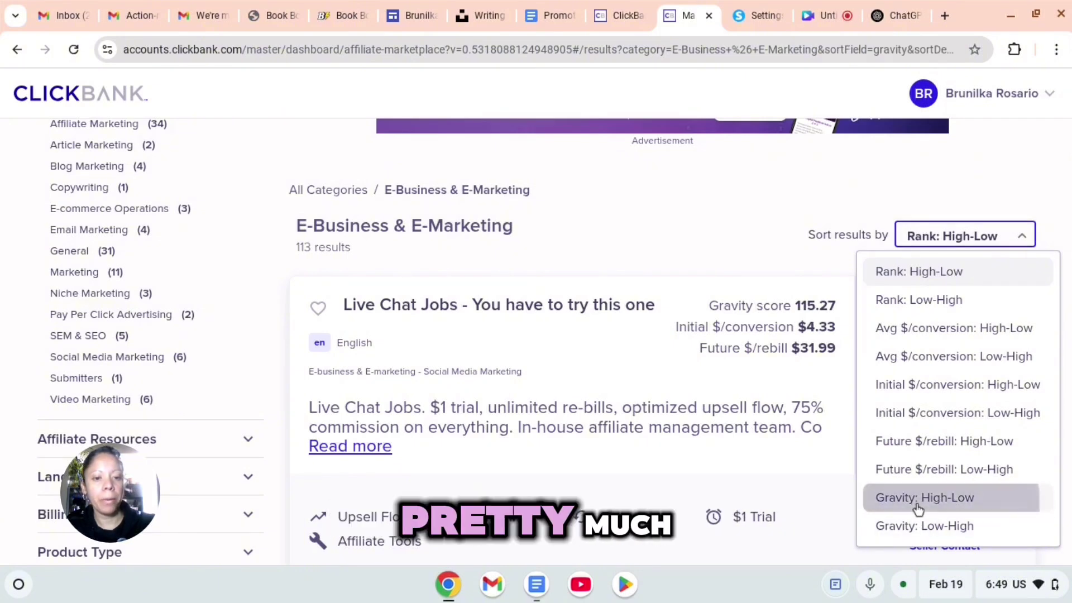
- Compare the gravity scores and average earnings per conversion of the leading E-Business & E-Marketing offers
scroll(838, 409, down, 5)
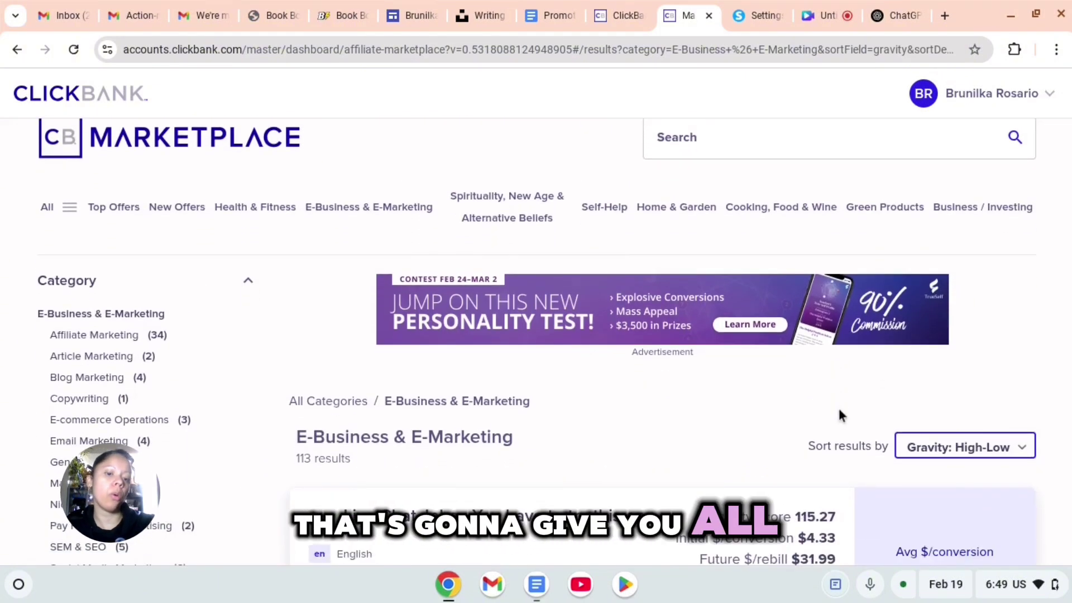
scroll(626, 411, down, 1)
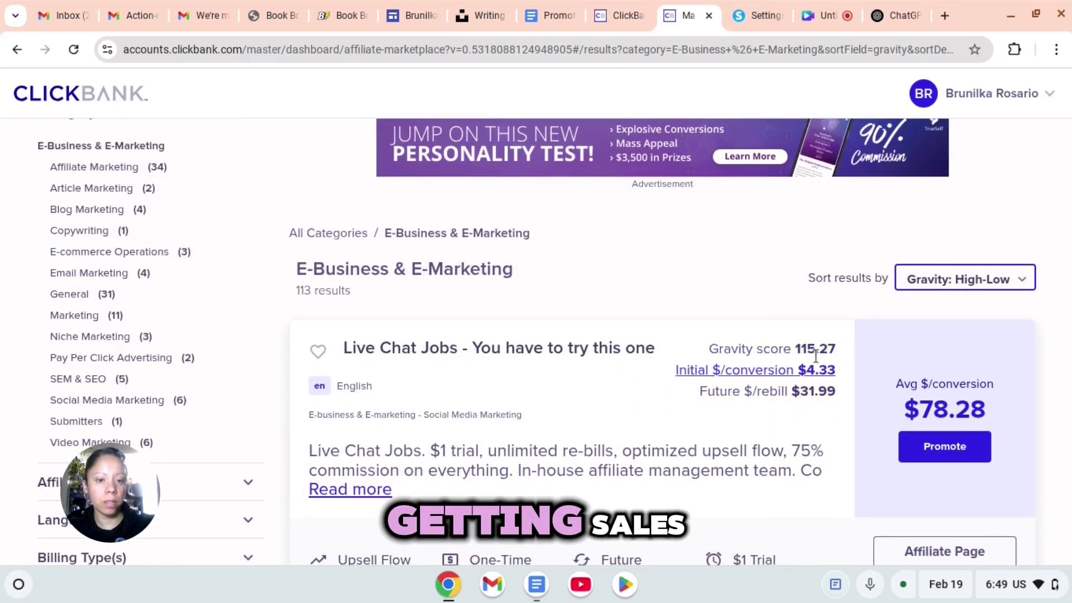
mouse_move(820, 351)
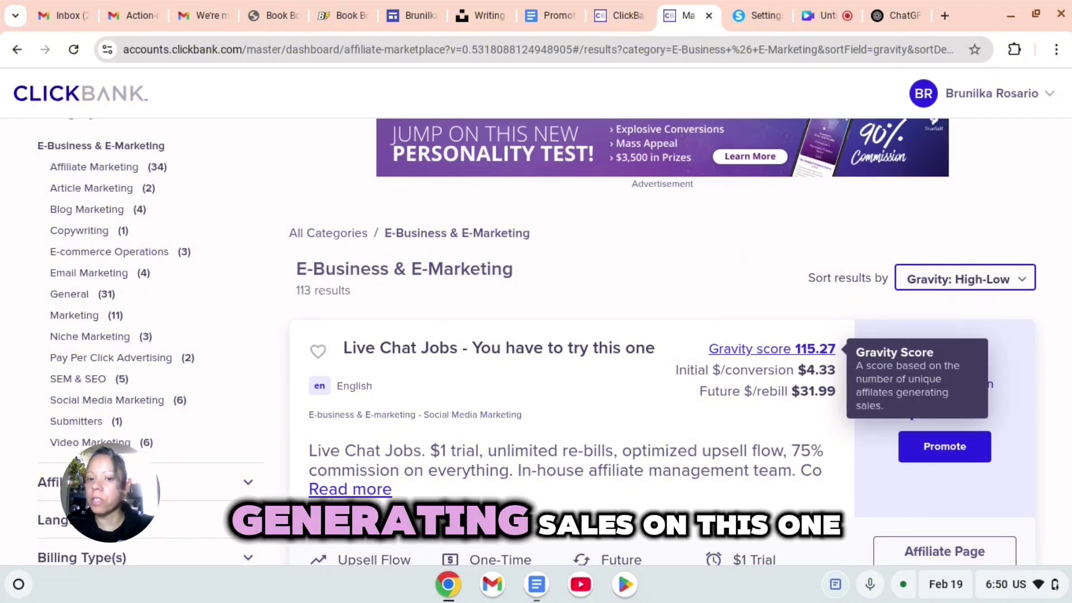
scroll(786, 416, down, 5)
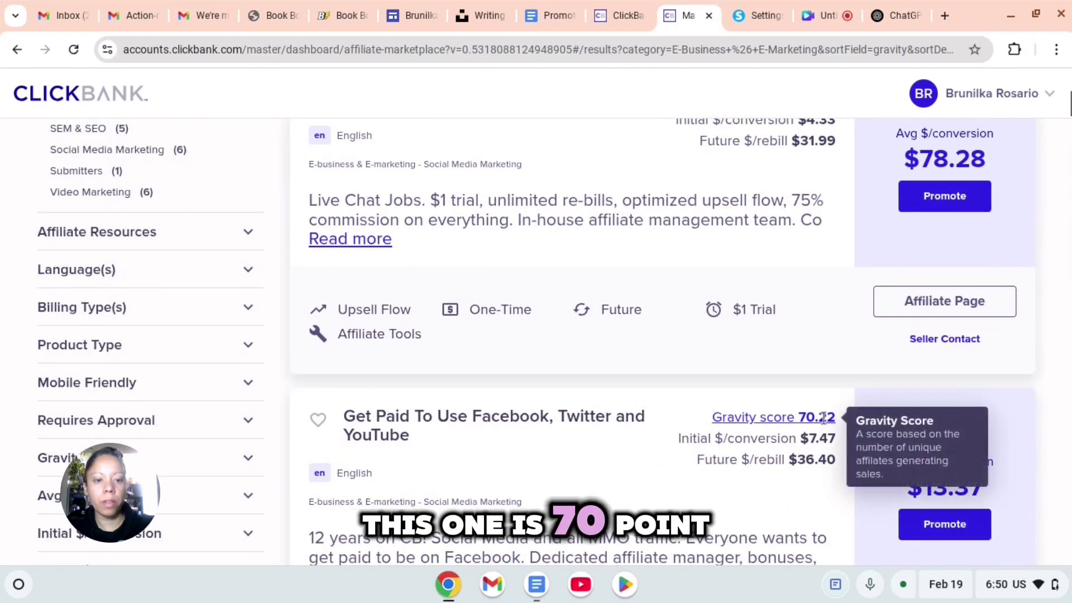
scroll(715, 431, down, 5)
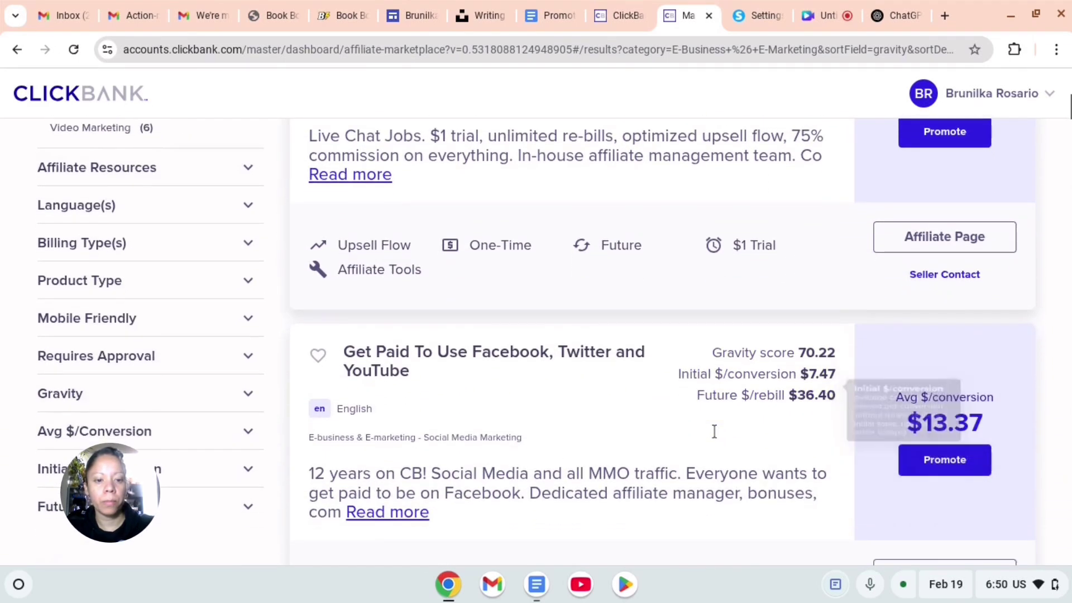
scroll(715, 427, down, 1)
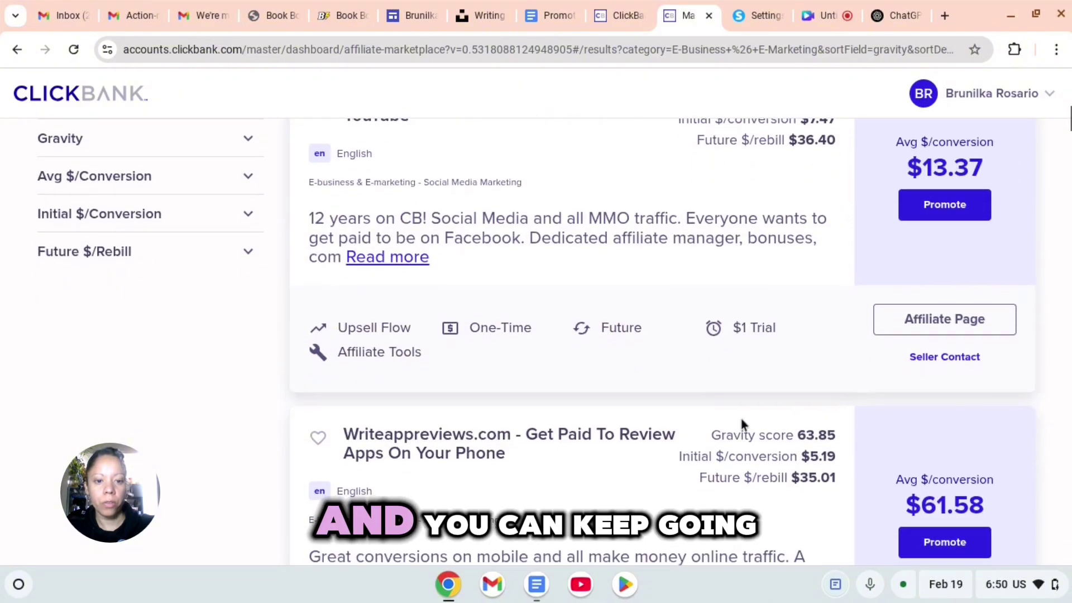
mouse_move(808, 449)
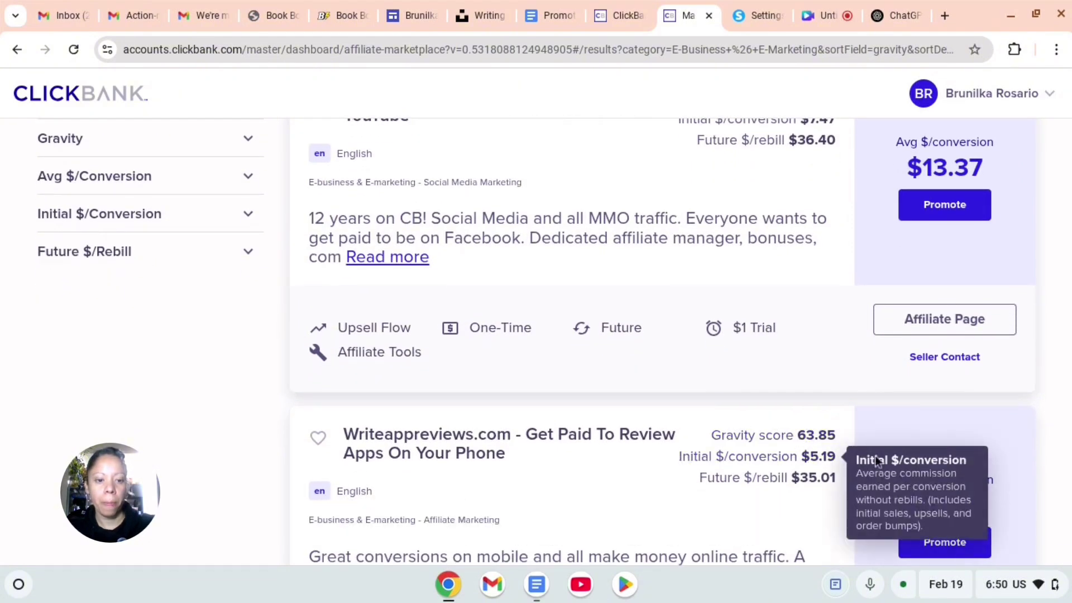
scroll(929, 491, down, 5)
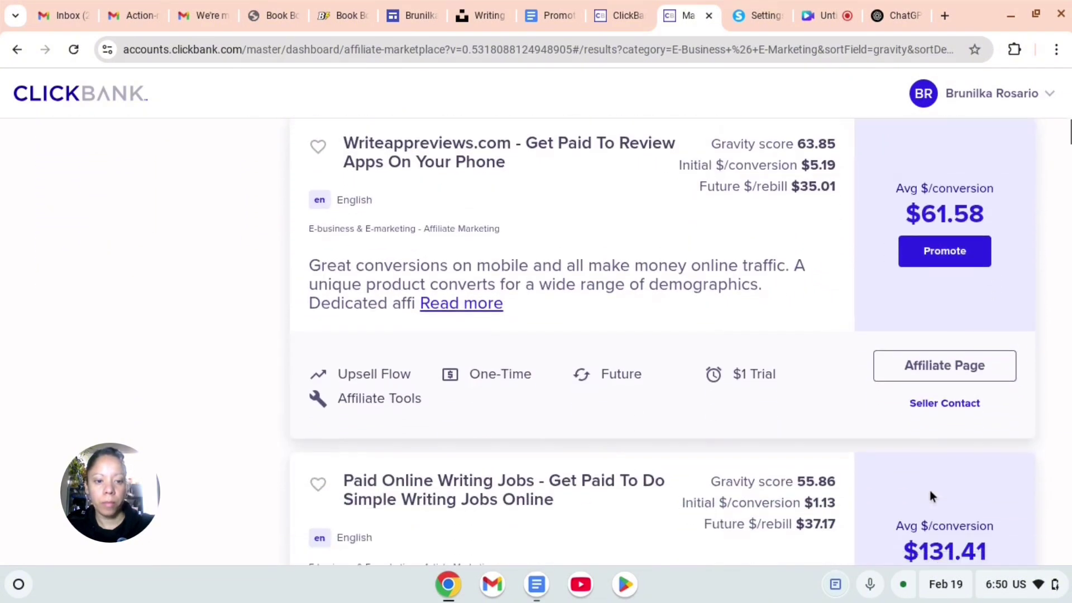
scroll(930, 491, down, 2)
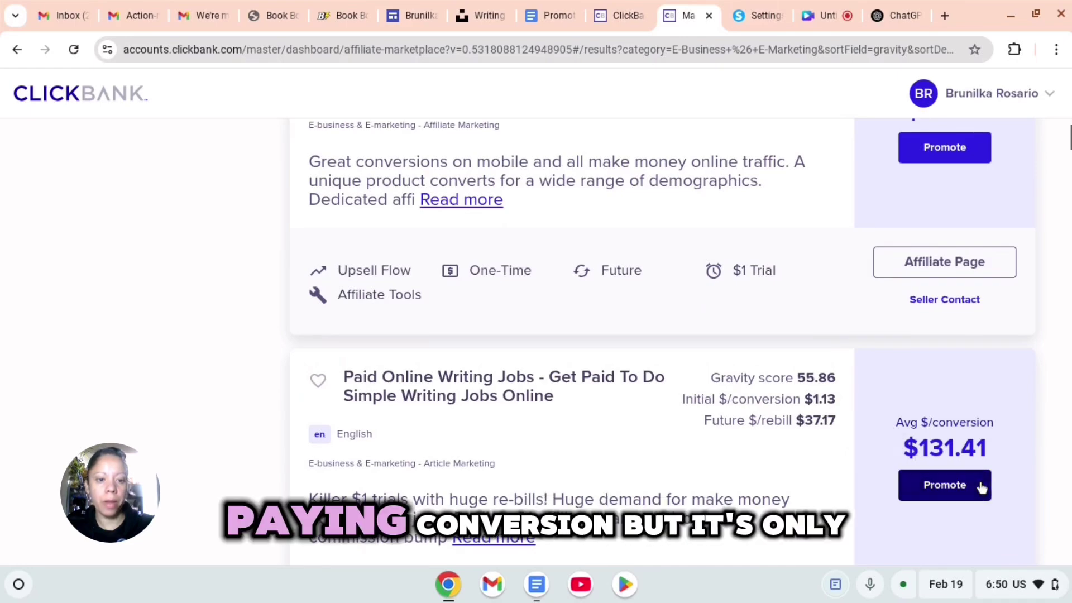
mouse_move(799, 384)
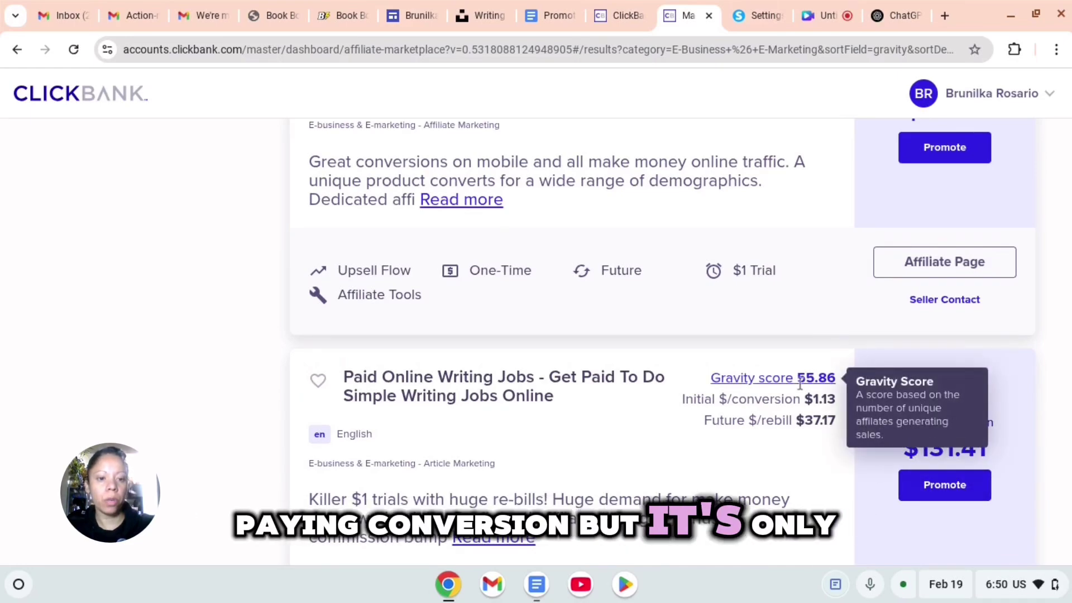
scroll(815, 380, up, 8)
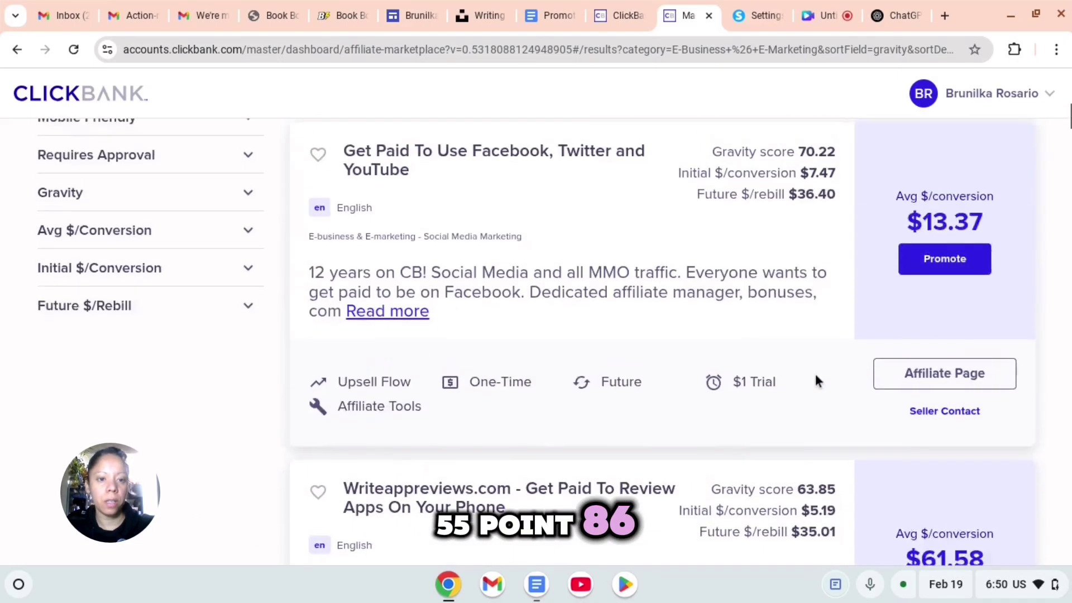
scroll(815, 380, up, 9)
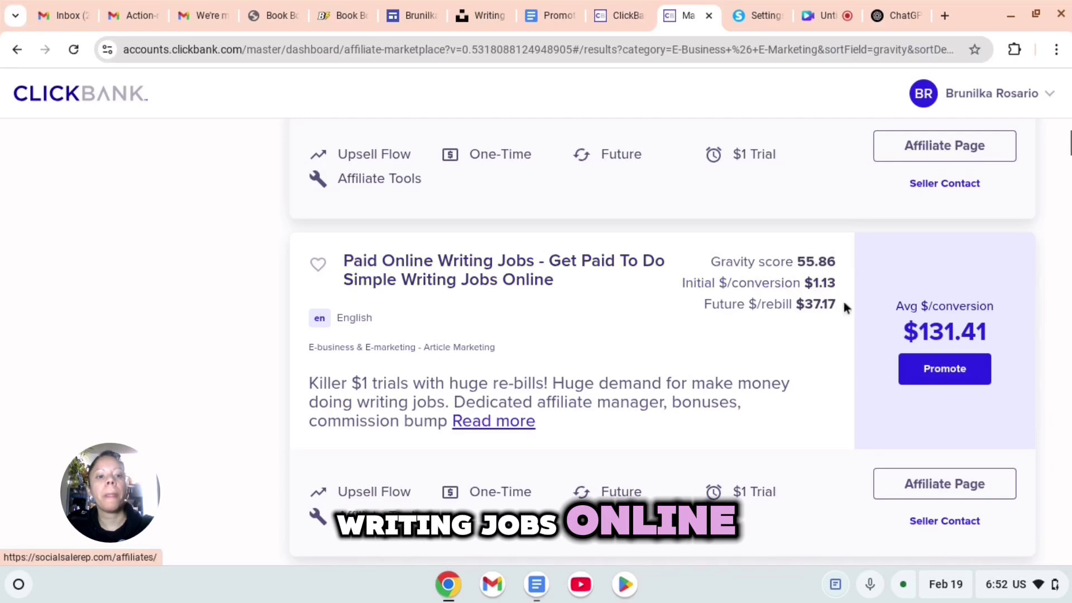
scroll(976, 323, up, 10)
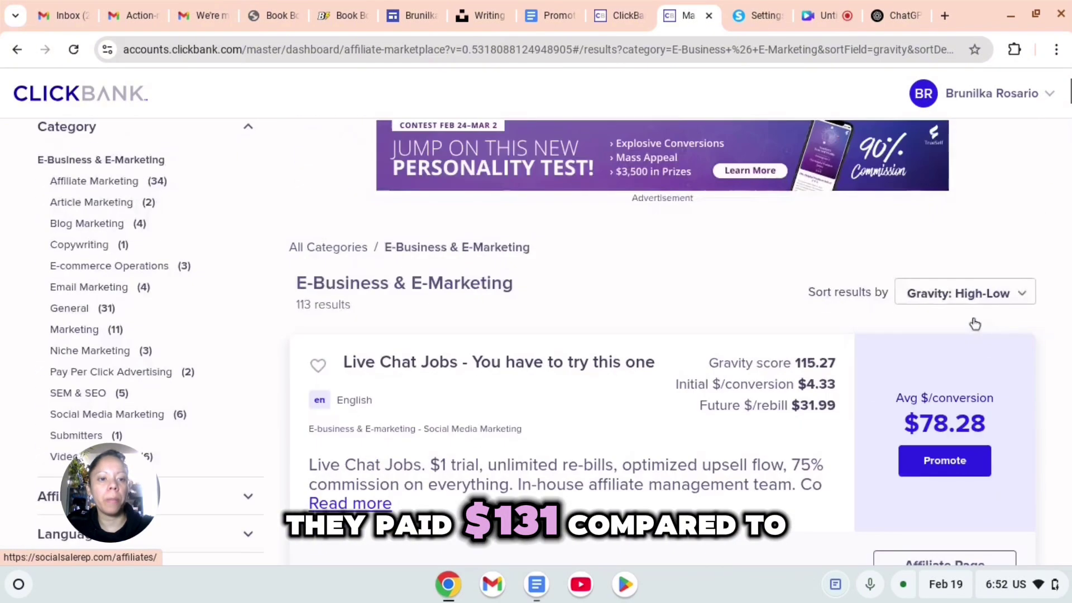
scroll(975, 324, down, 15)
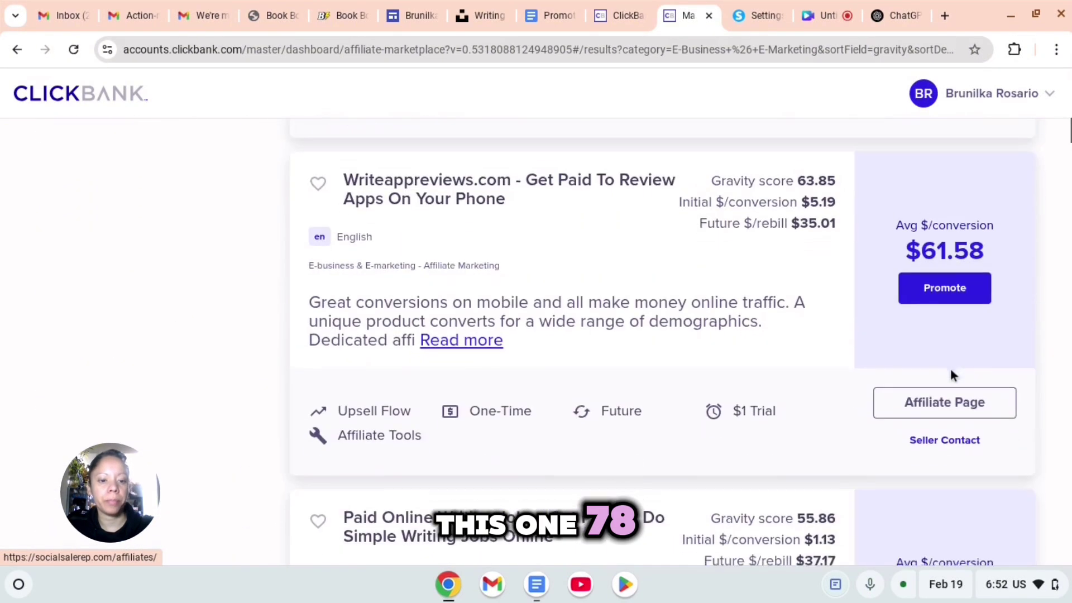
- View the sales page of the Paid Online Writing Jobs offer, then close it and return to the marketplace results
scroll(950, 373, down, 4)
click(445, 312)
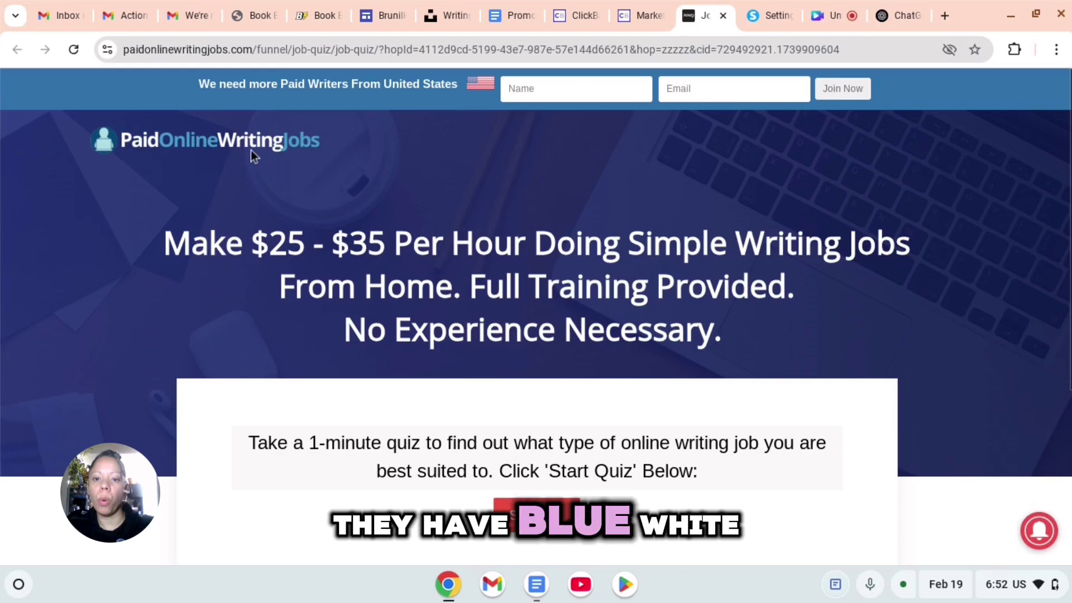
scroll(394, 517, down, 1)
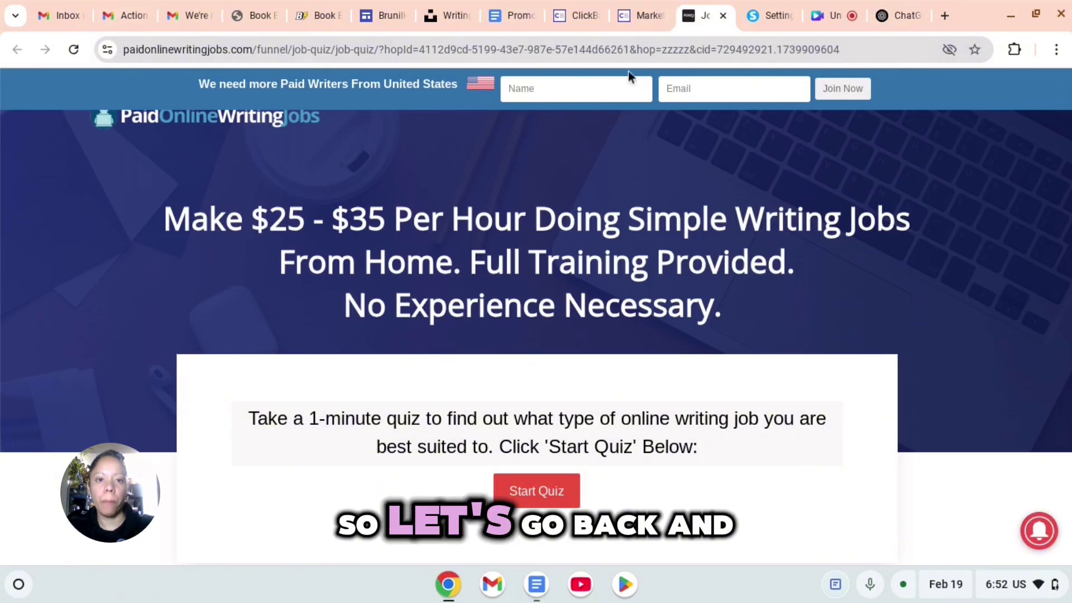
click(724, 15)
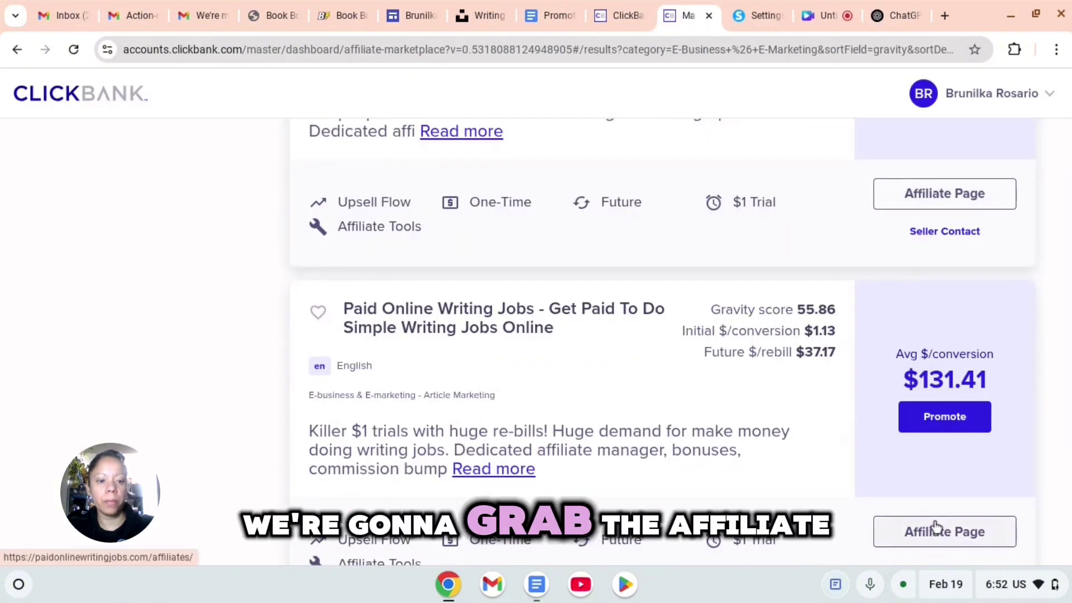
- Generate the affiliate link for promoting the Paid Online Writing Jobs offer with the account's own nickname and copy the link
scroll(933, 550, down, 2)
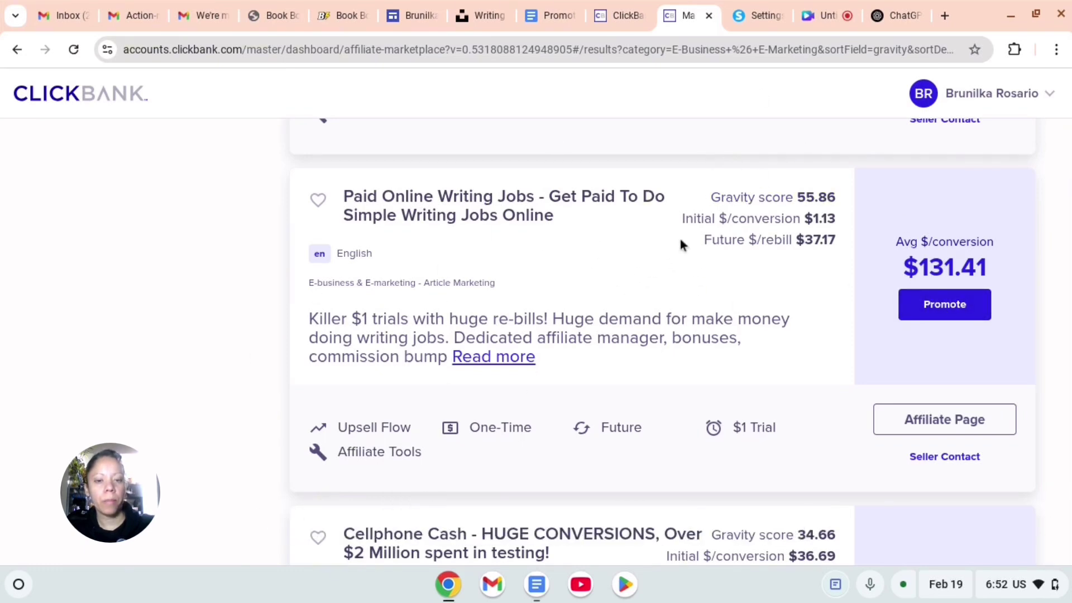
click(961, 306)
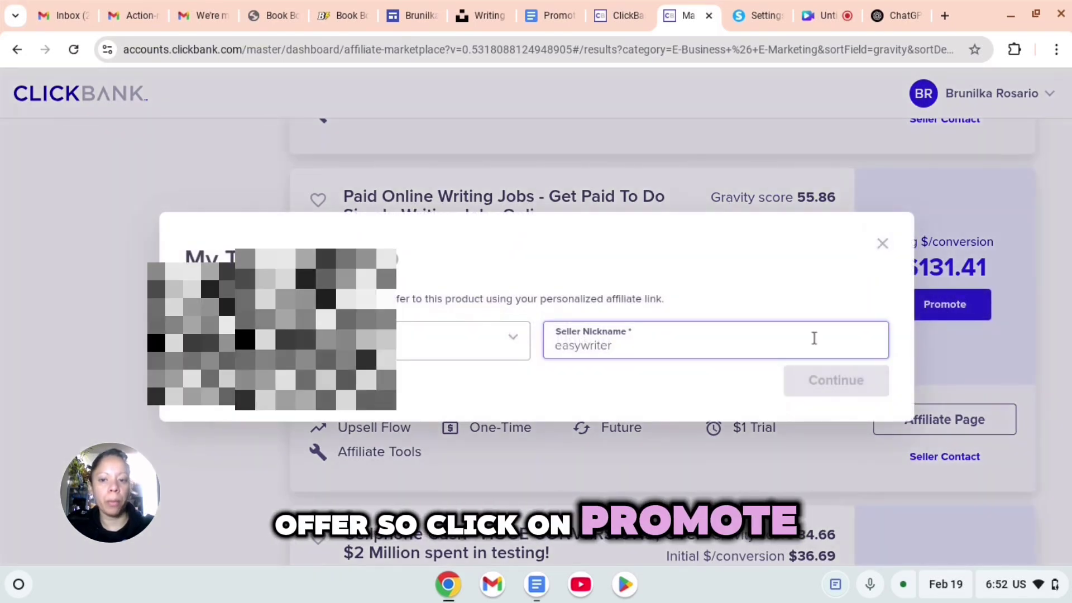
click(515, 341)
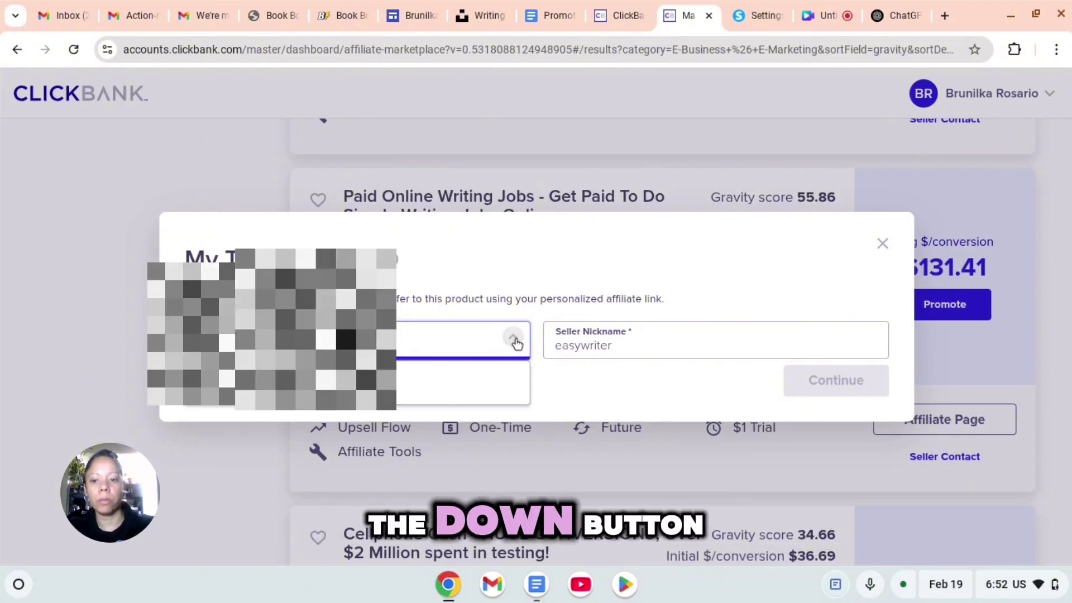
click(458, 382)
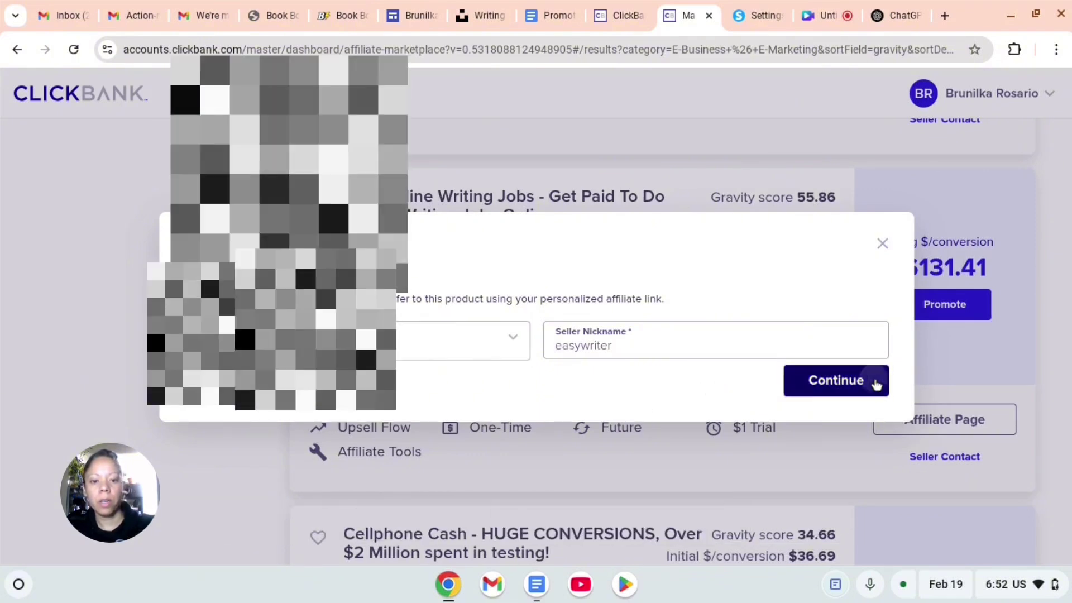
click(878, 382)
scroll(613, 435, down, 5)
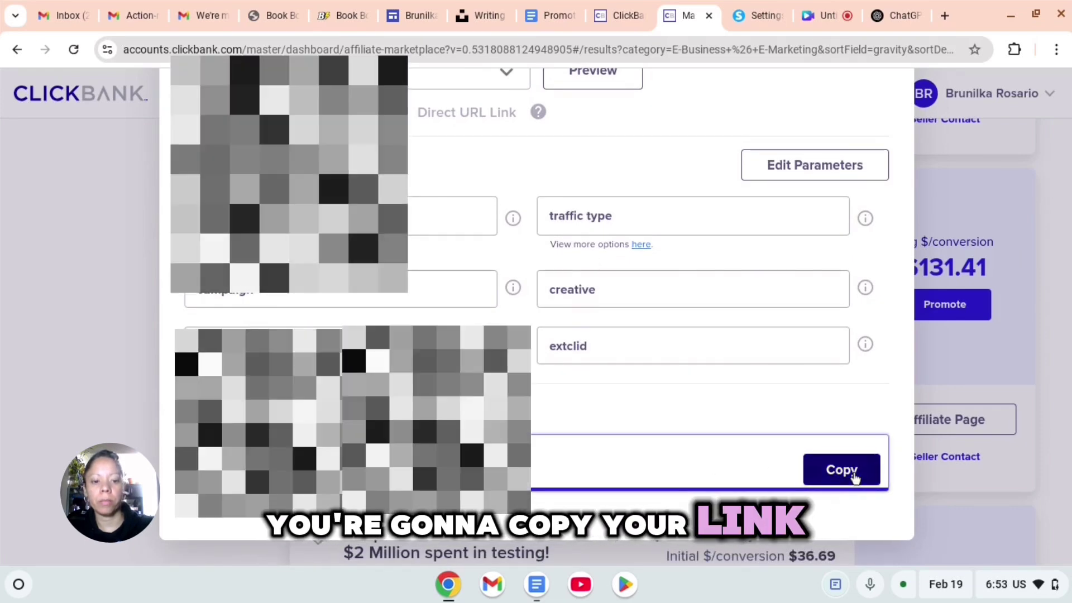
click(851, 473)
scroll(686, 526, down, 1)
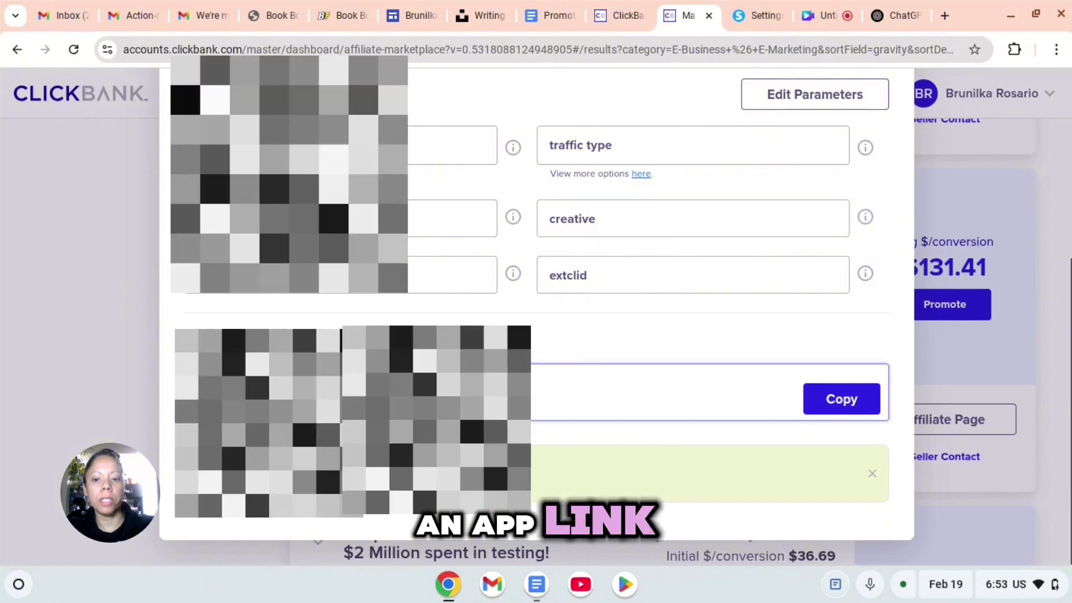
click(569, 412)
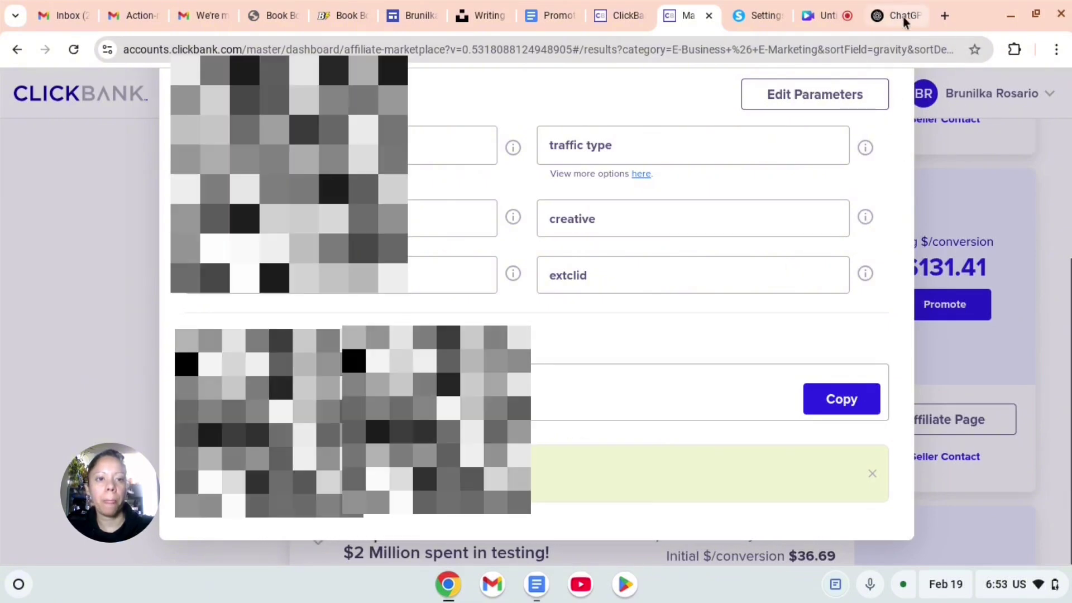
- Switch to systeme.io and open its list of sales funnels
click(905, 21)
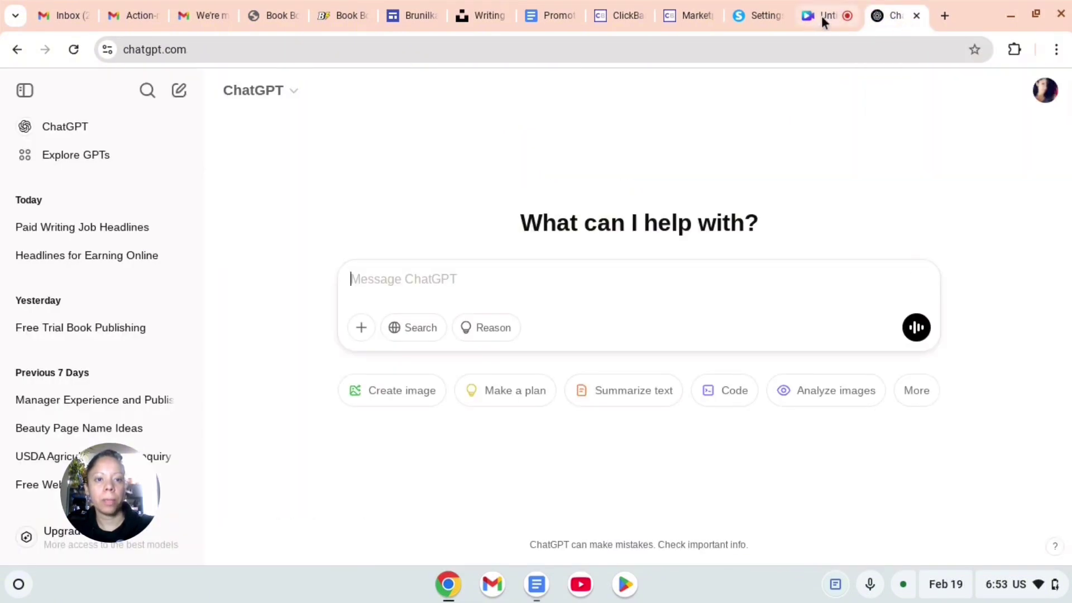
click(758, 11)
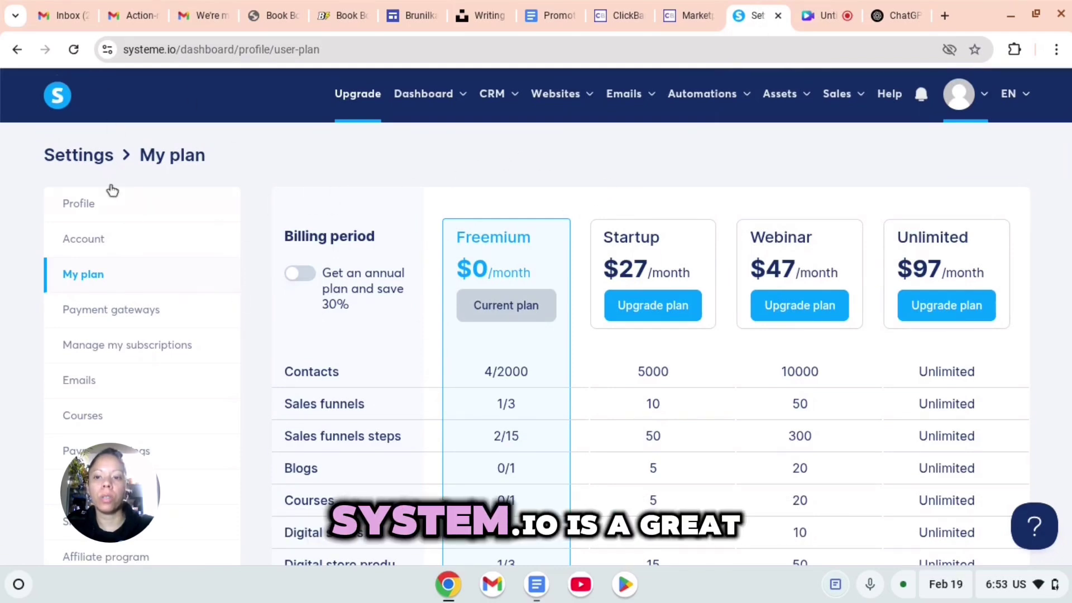
mouse_move(499, 122)
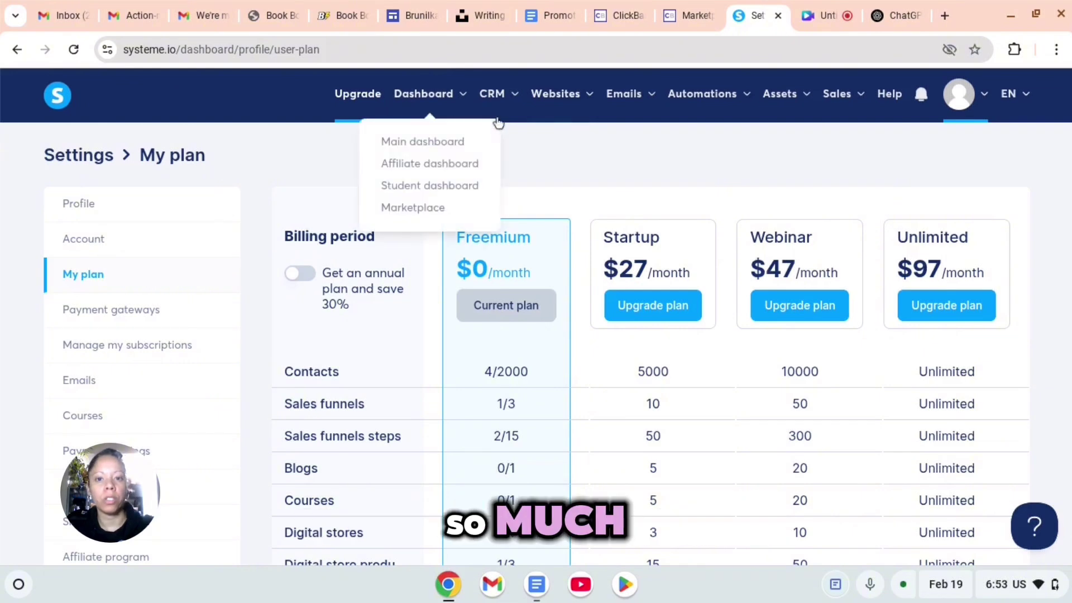
mouse_move(563, 100)
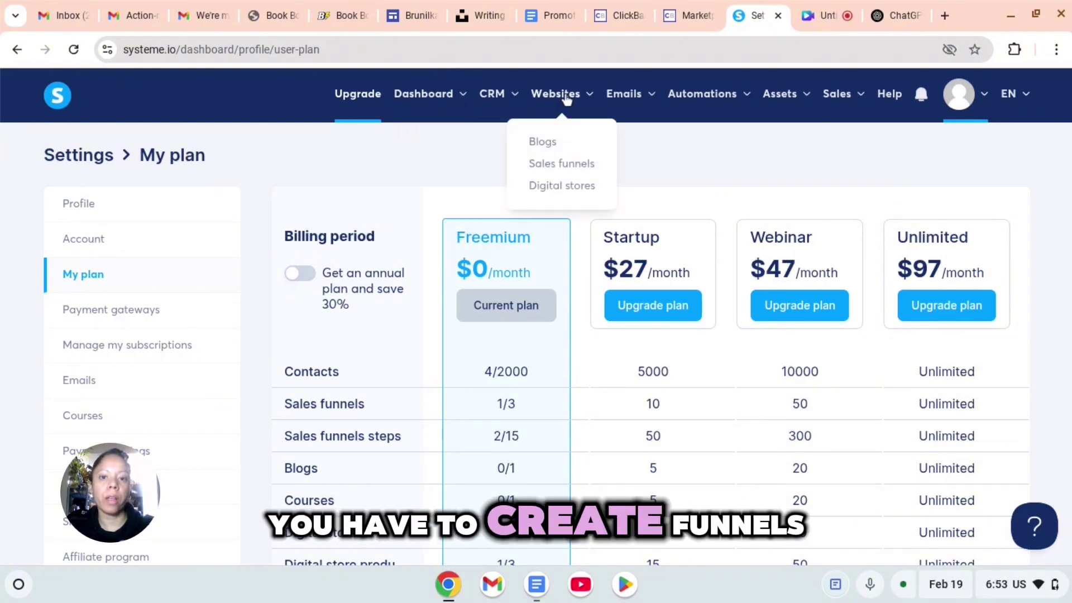
mouse_move(627, 104)
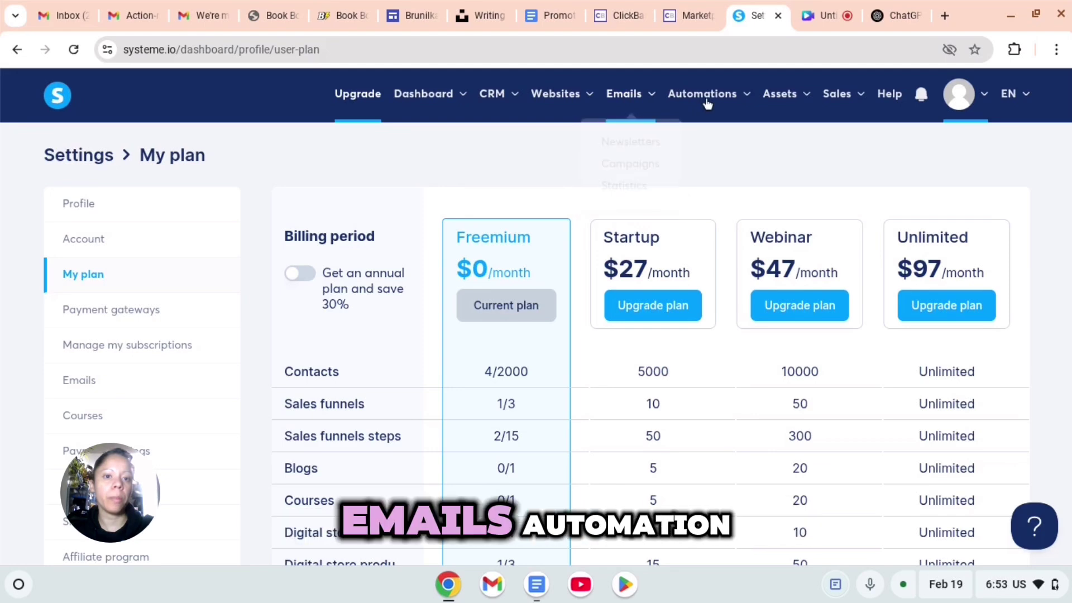
mouse_move(837, 96)
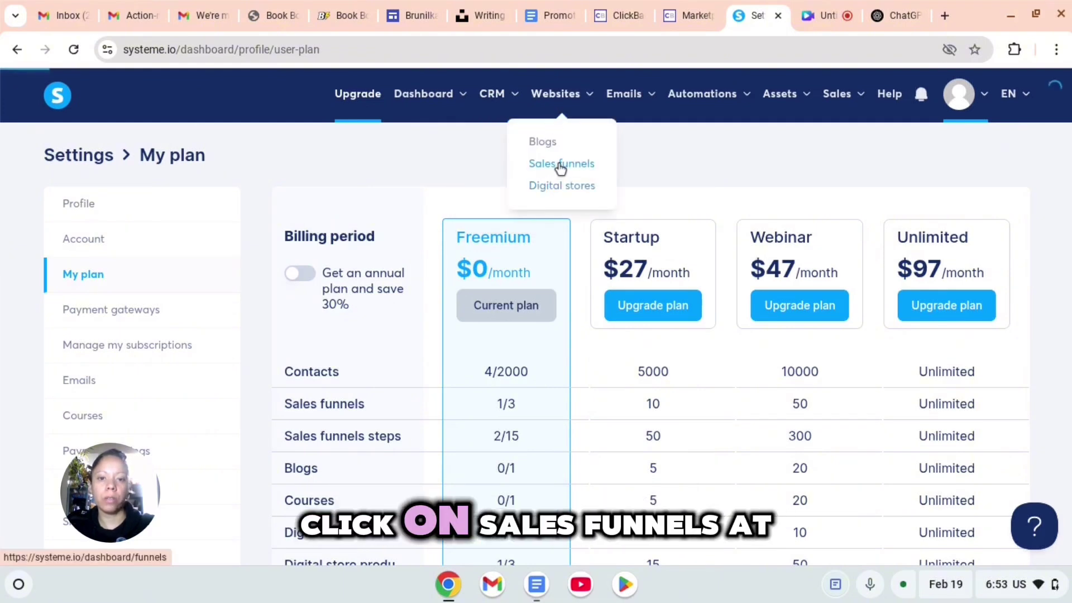
click(560, 165)
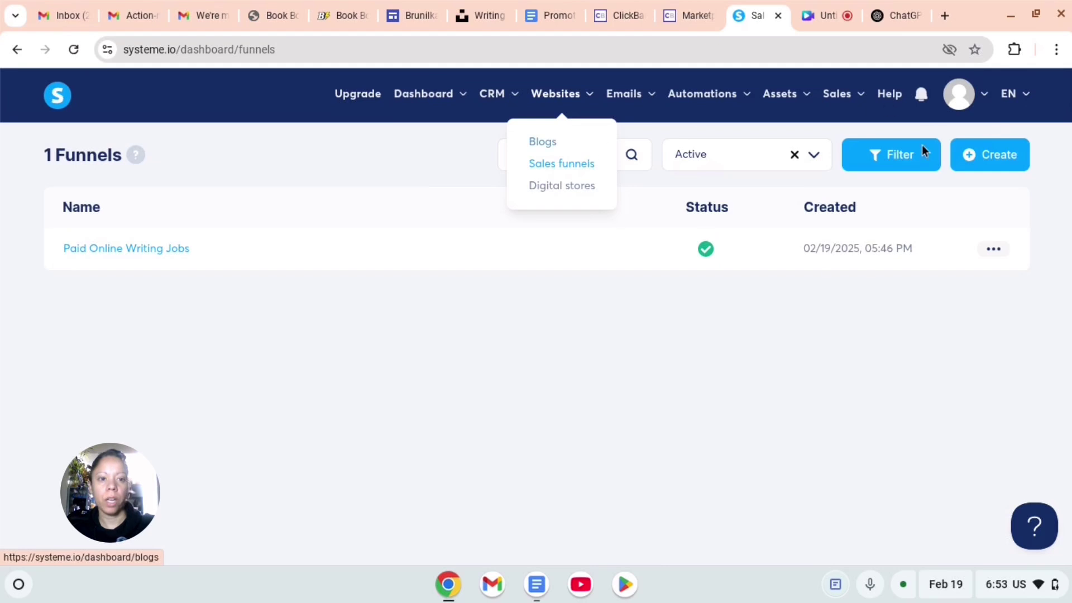
- Create a funnel named "paid online jobs" on the account's own domain with the Build an audience goal
click(1015, 149)
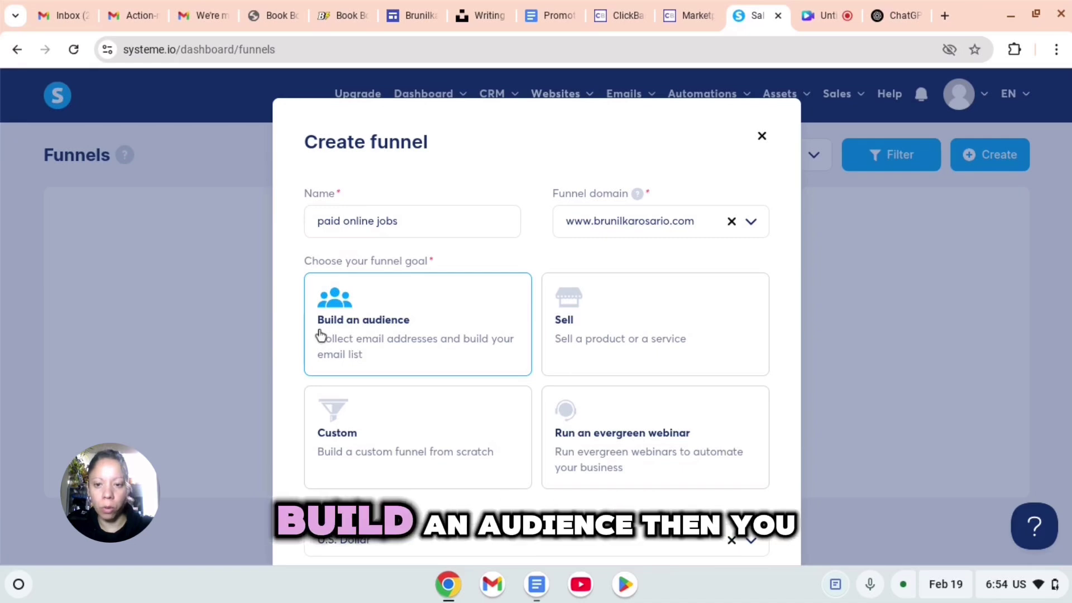
scroll(378, 324, down, 2)
click(562, 484)
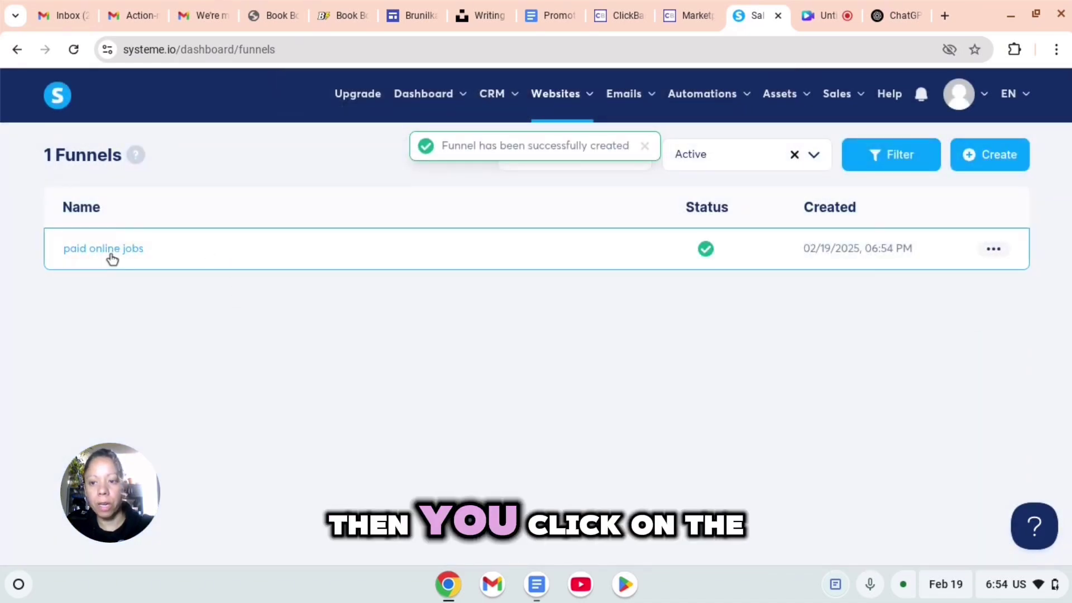
- Apply the "Discover the secrets to effortless healthy eating" template to the new funnel's squeeze page and open the page for editing
click(112, 258)
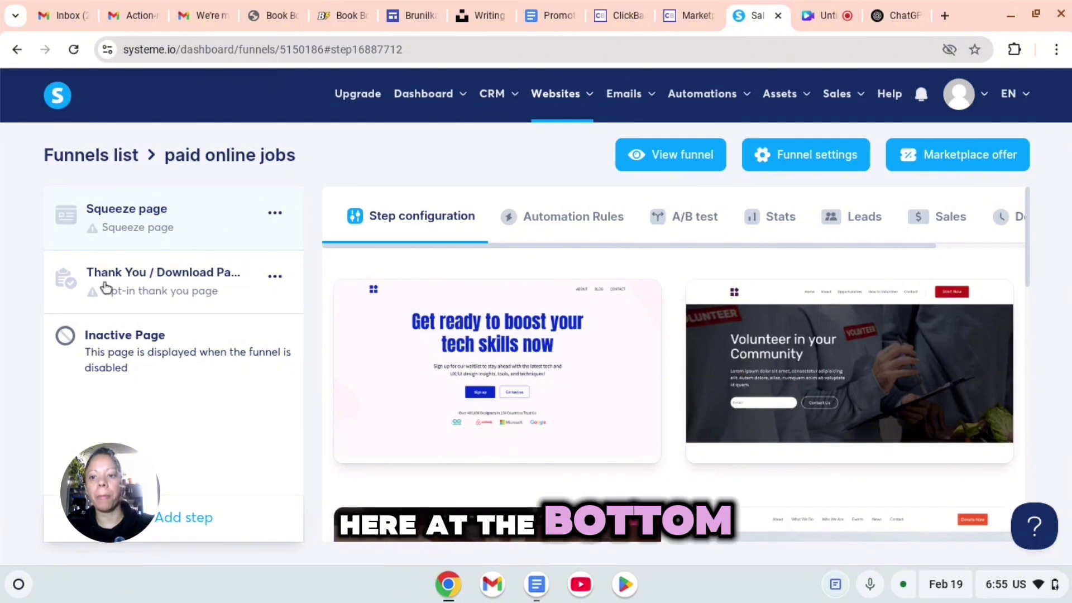
drag(106, 288, 48, 233)
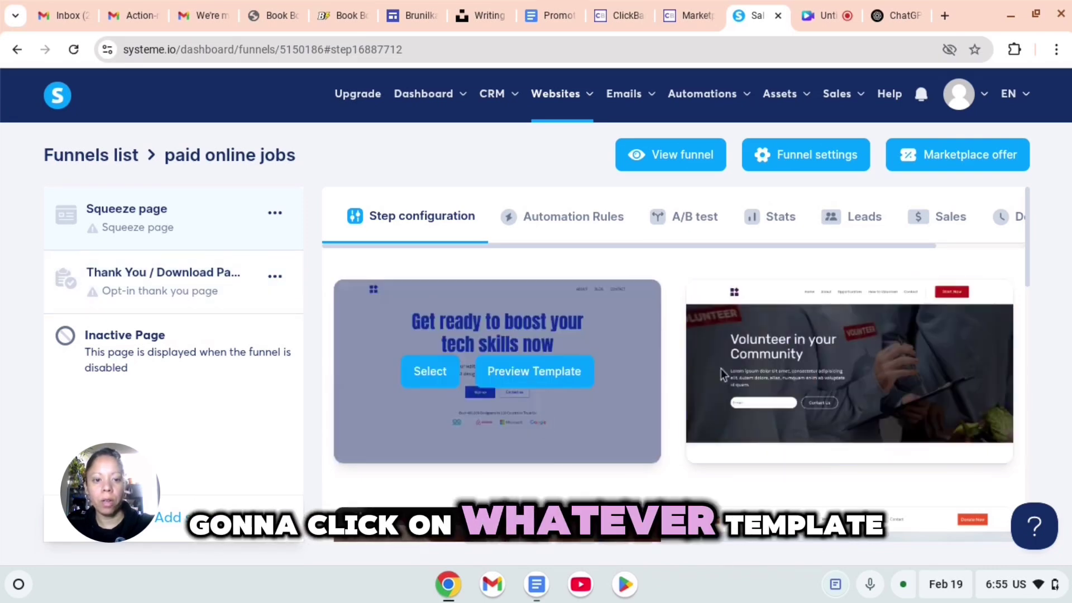
mouse_move(441, 379)
scroll(440, 379, down, 10)
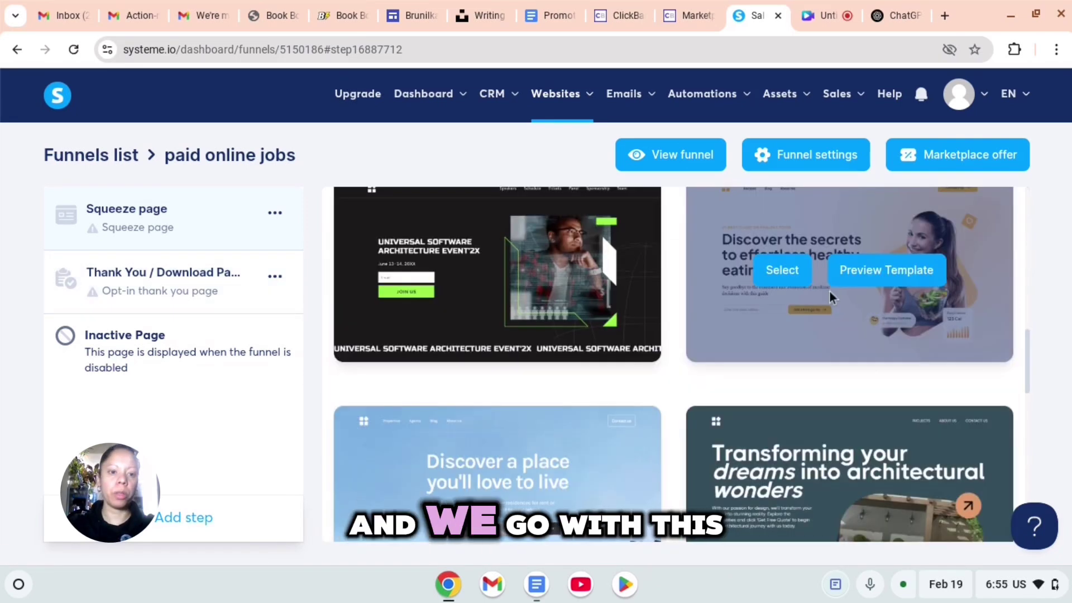
click(791, 266)
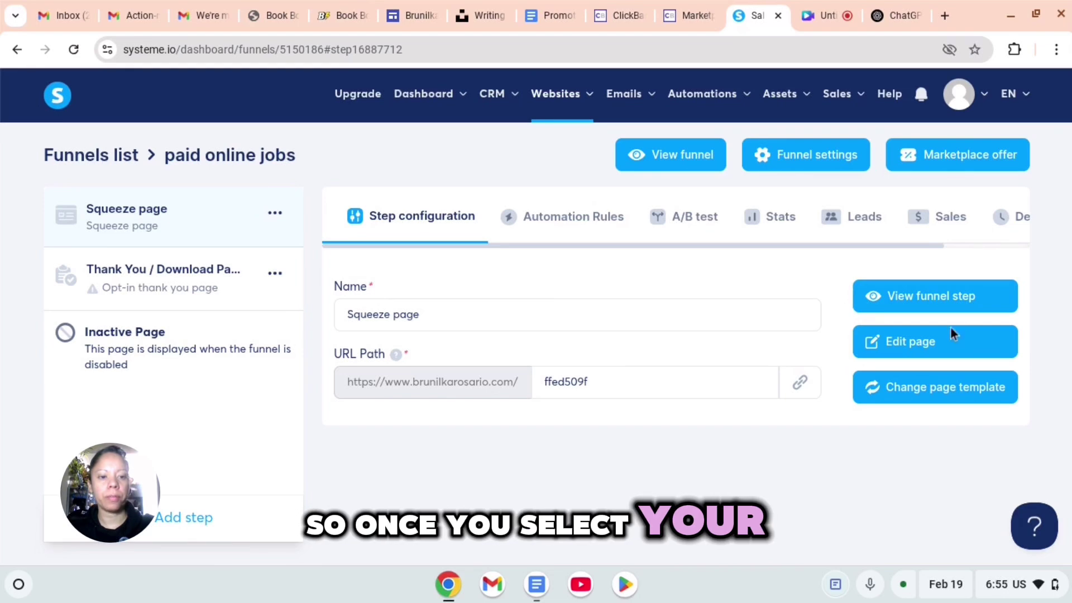
click(928, 344)
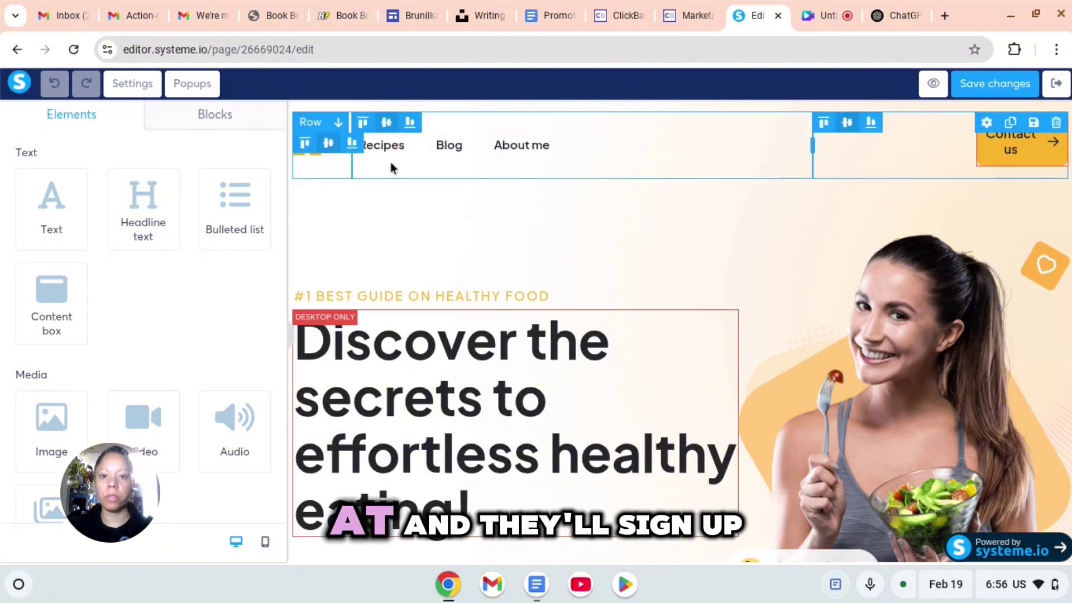
click(1061, 111)
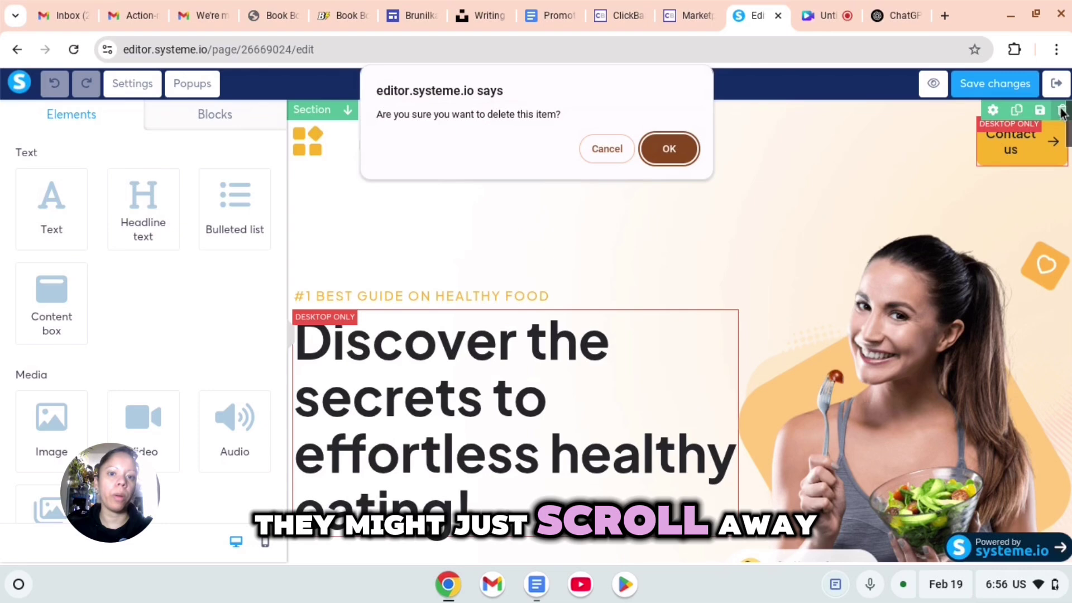
click(665, 149)
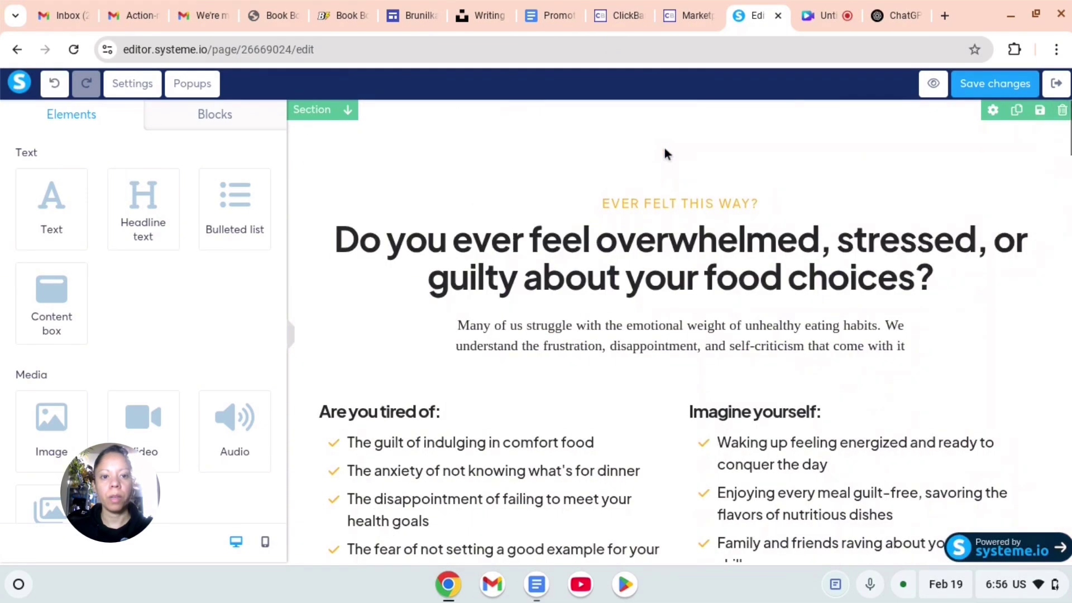
click(54, 85)
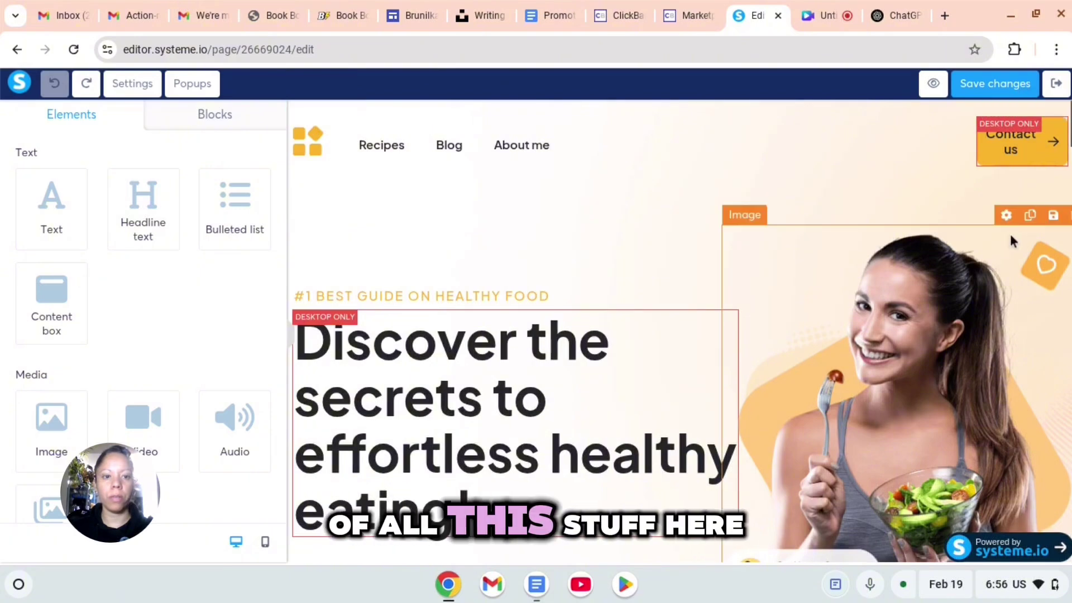
scroll(668, 136, down, 2)
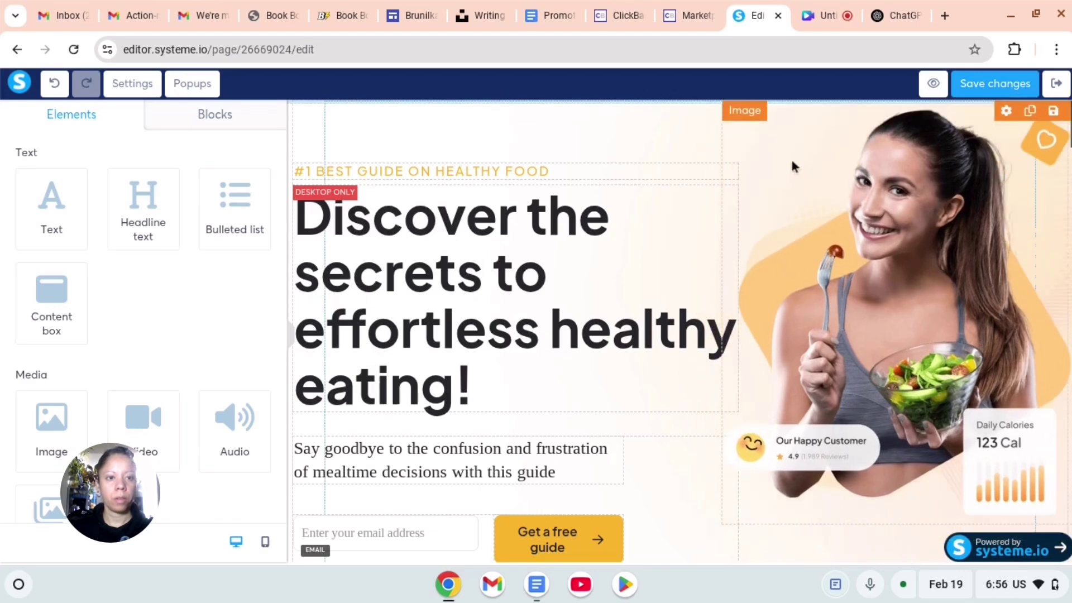
click(1057, 108)
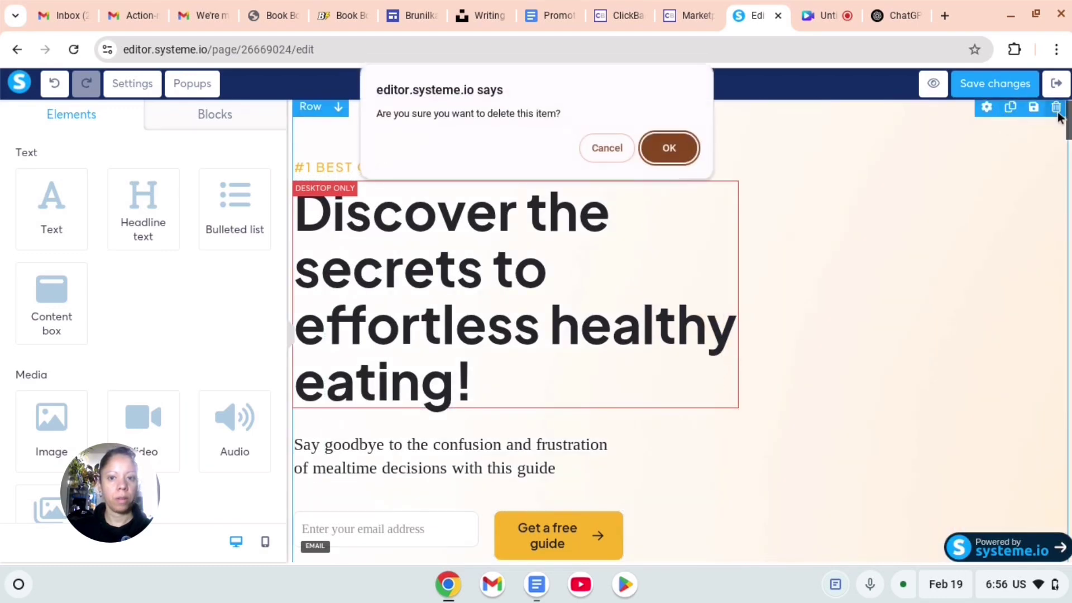
click(692, 148)
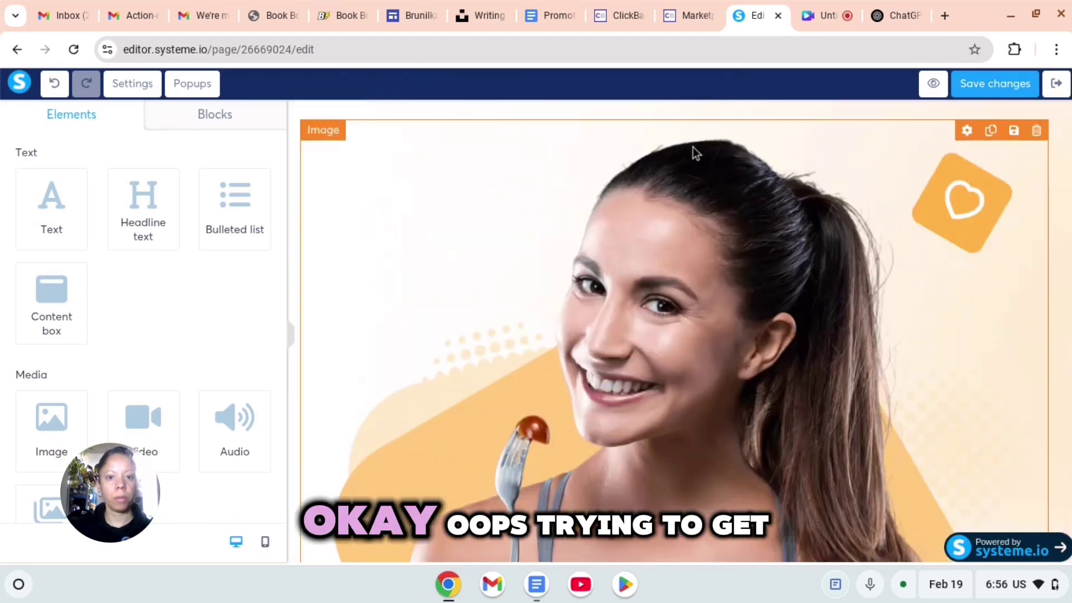
click(54, 83)
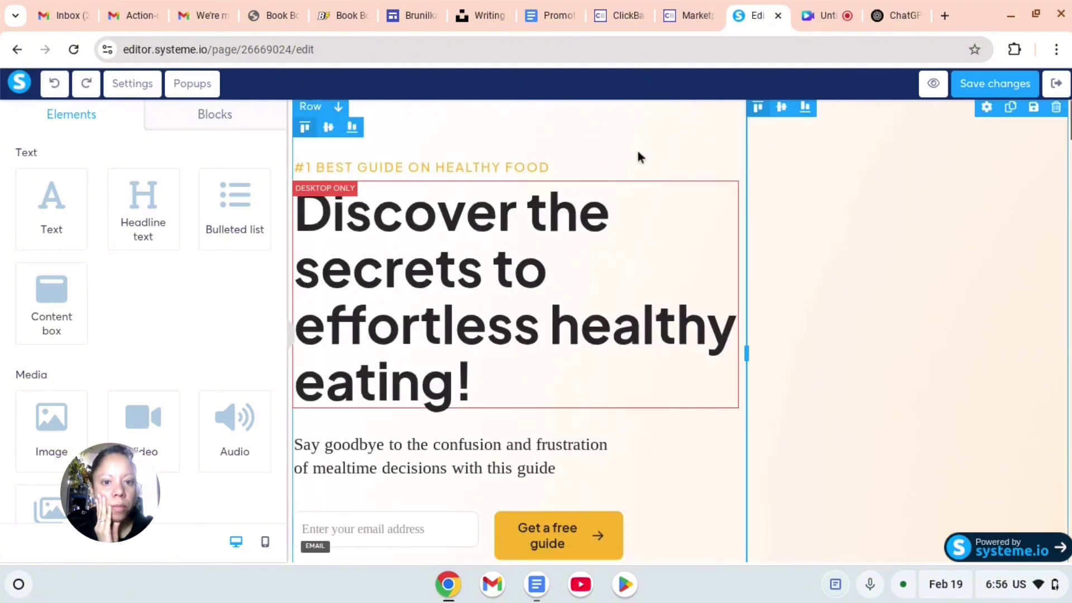
- Widen the column holding the headline and email form so it takes up most of its row
click(896, 311)
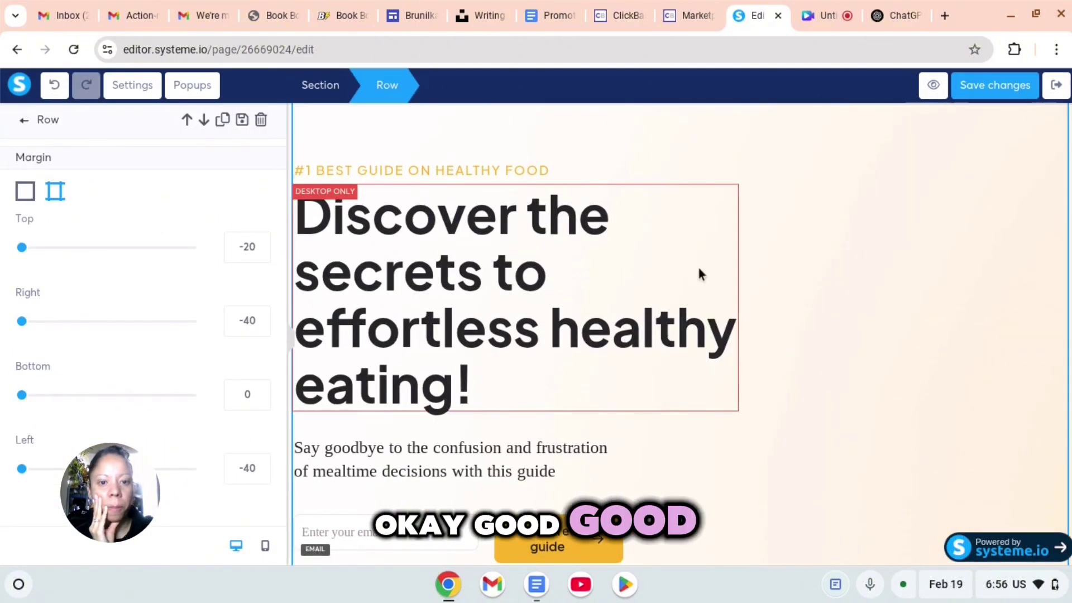
key(Escape)
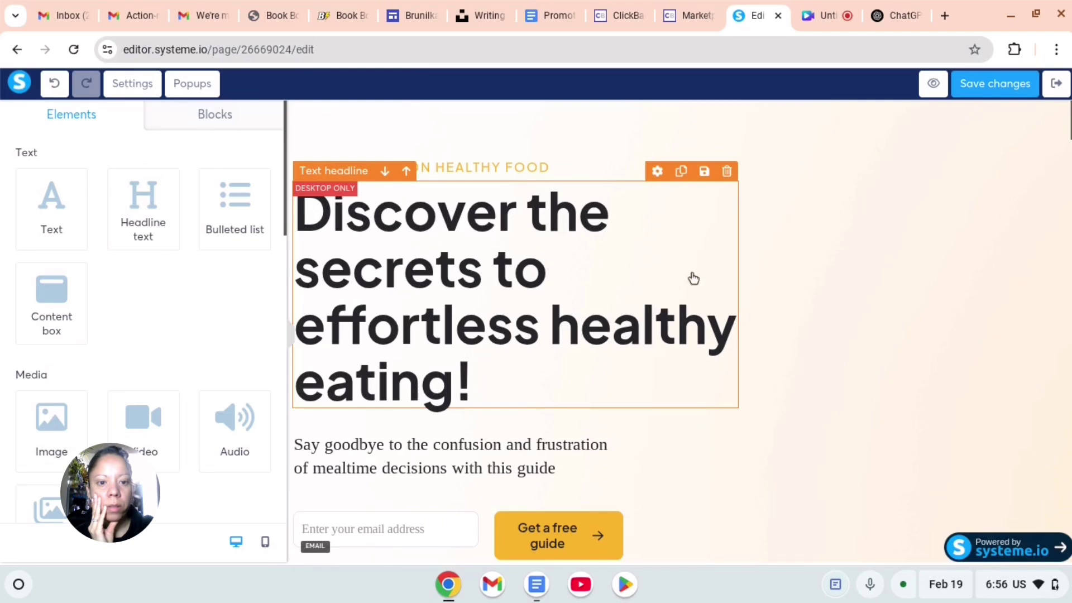
click(760, 267)
key(Escape)
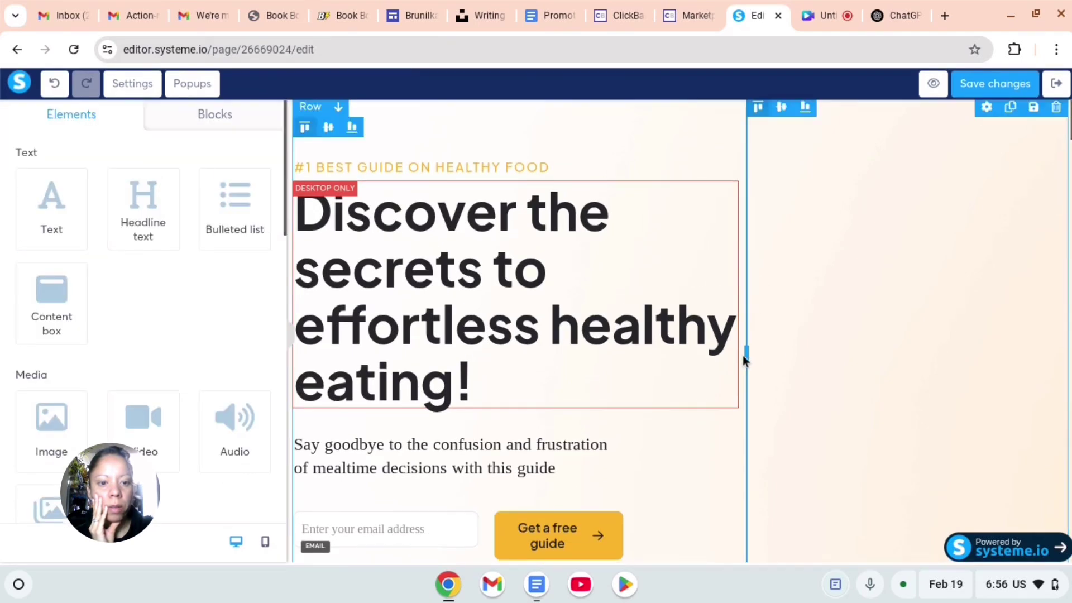
click(748, 353)
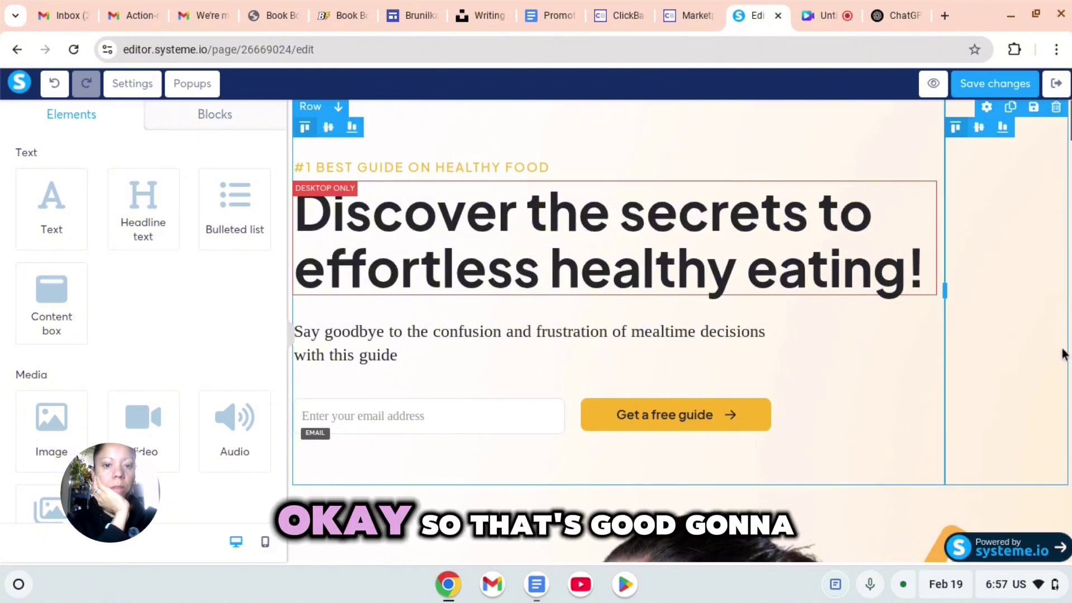
- Delete the large image of the woman below the email form and the empty row it leaves behind
scroll(952, 359, down, 2)
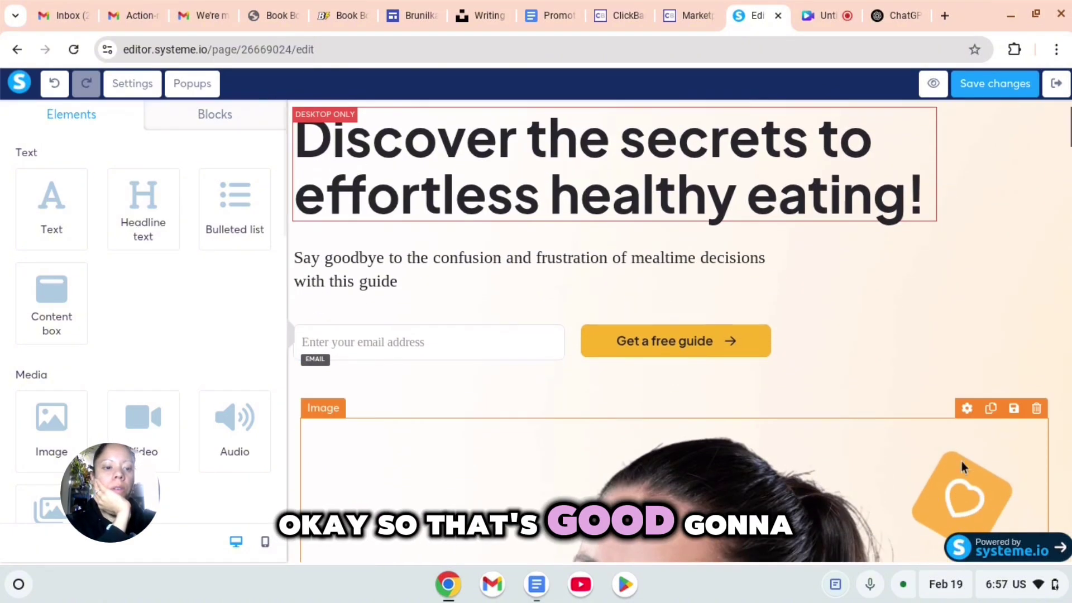
click(1019, 448)
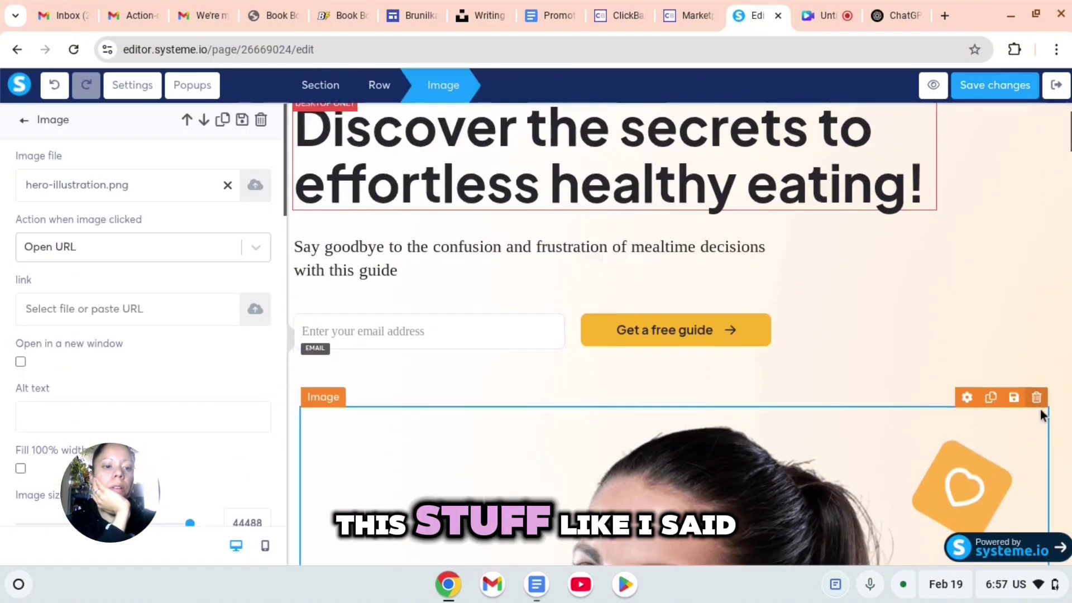
scroll(1040, 410, down, 4)
key(Escape)
scroll(1013, 208, up, 1)
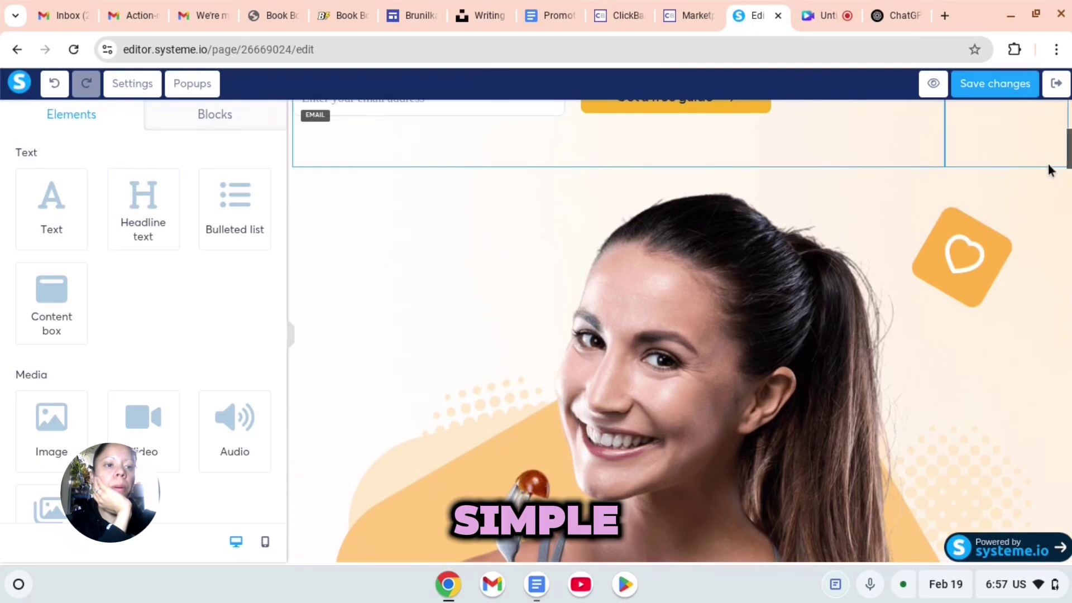
click(1034, 166)
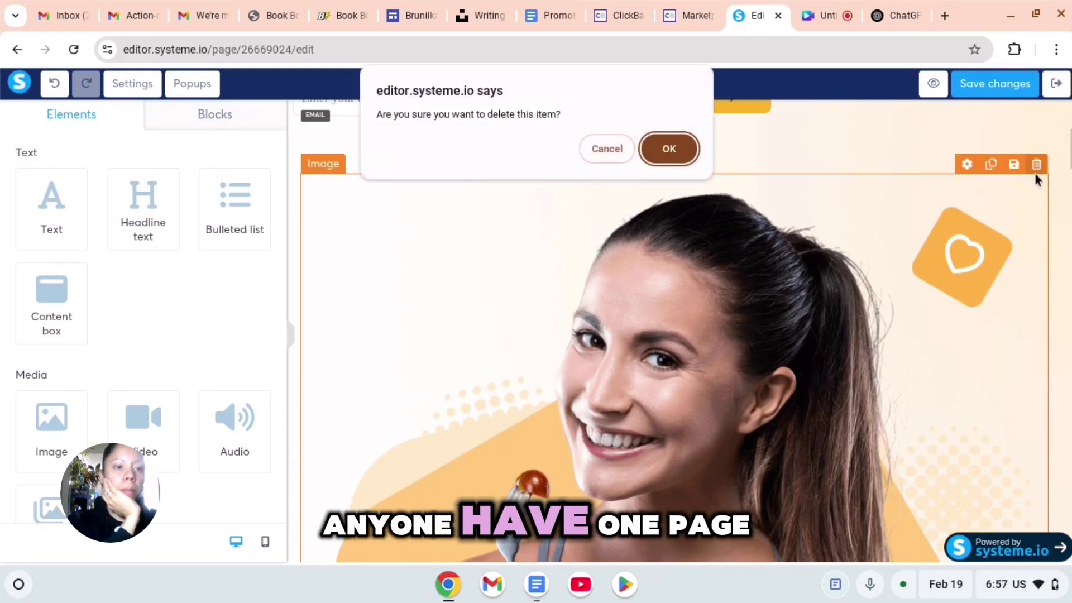
click(673, 154)
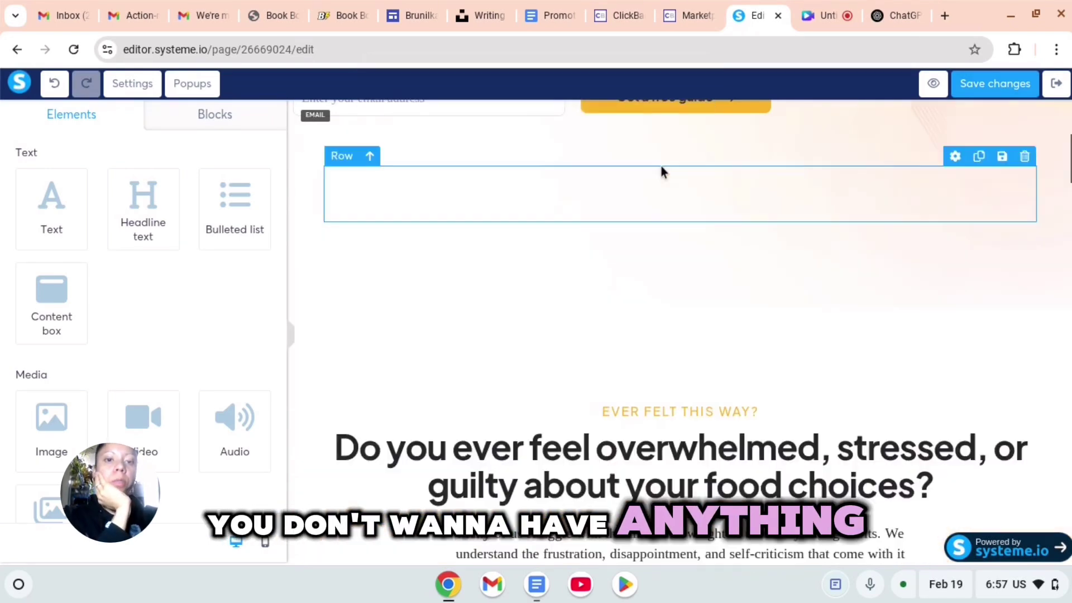
click(1028, 157)
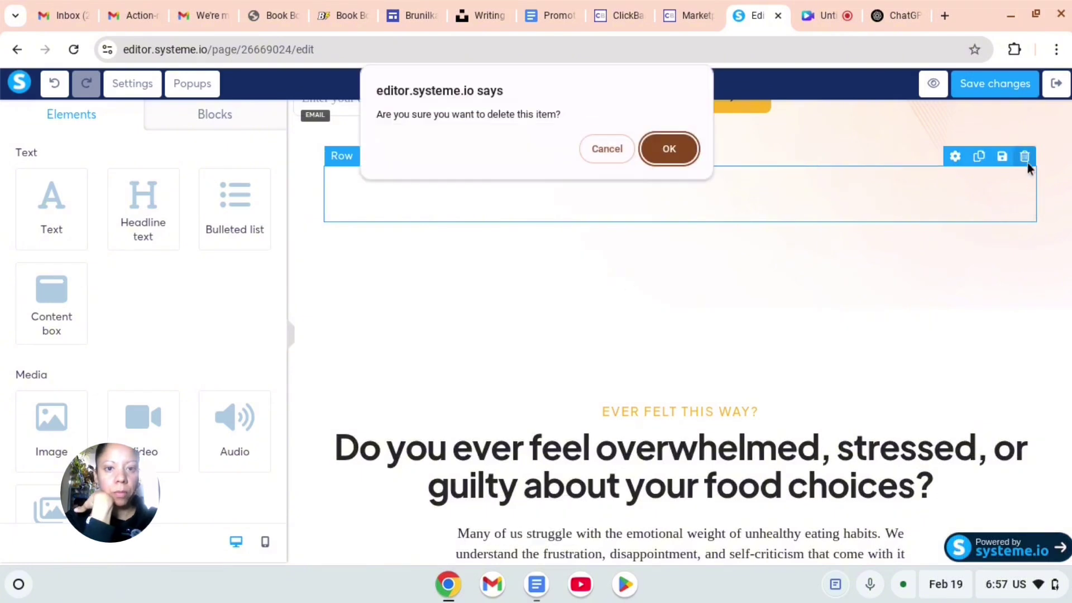
click(669, 149)
- Delete the "Do you ever feel overwhelmed" section and the "It's your key to a happier, healthier life" cookbook section
click(1063, 242)
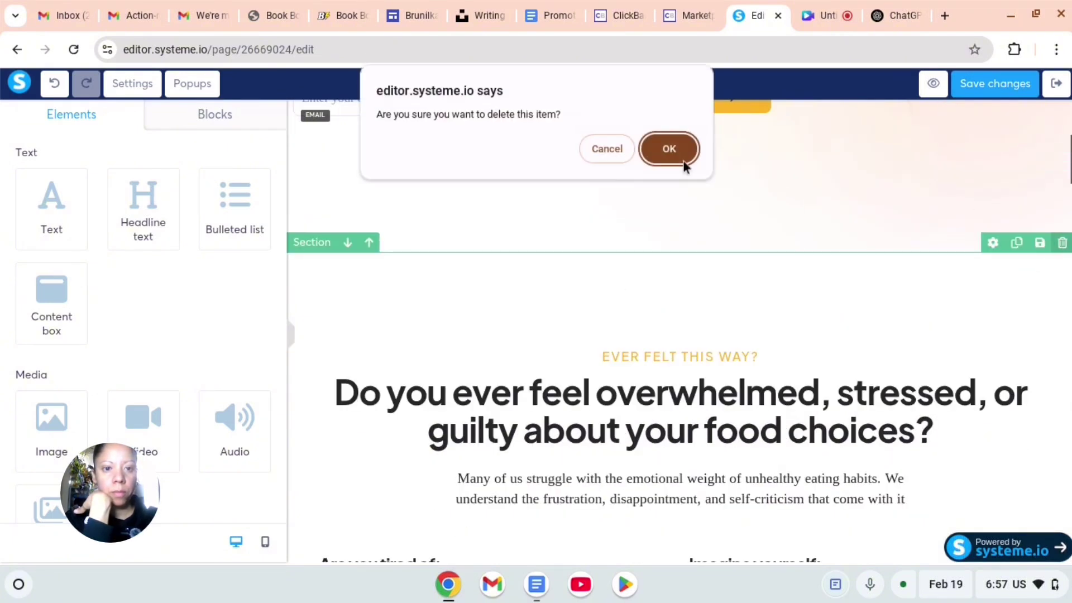
click(679, 156)
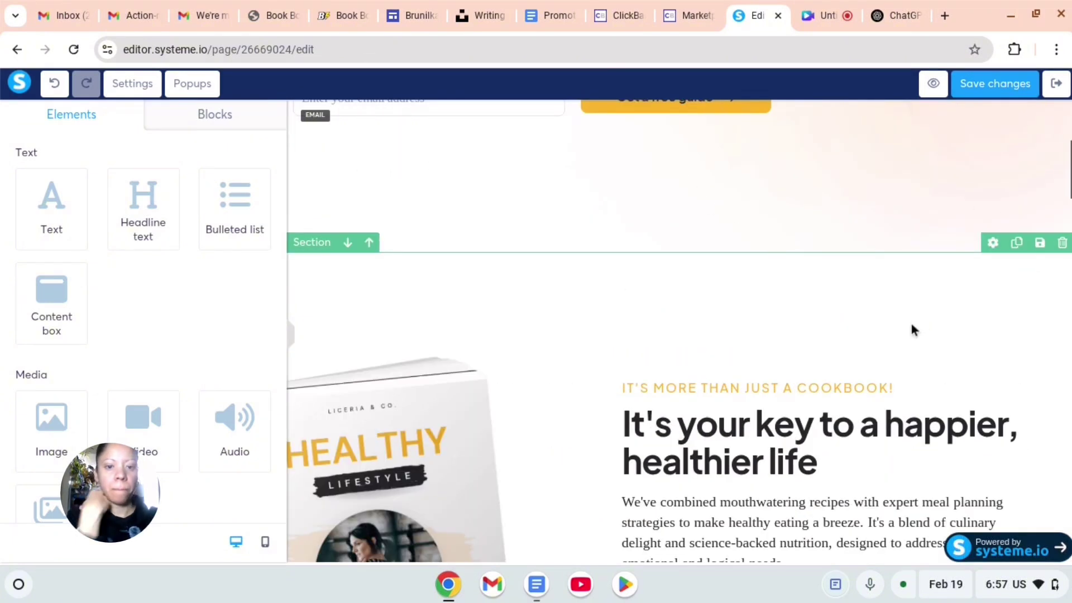
click(1061, 243)
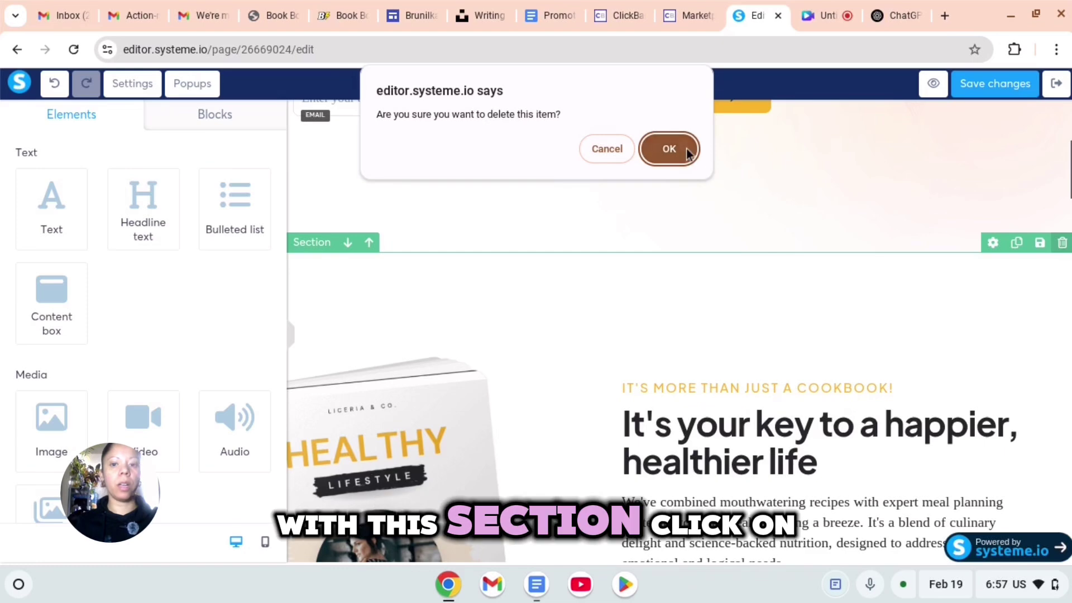
click(670, 149)
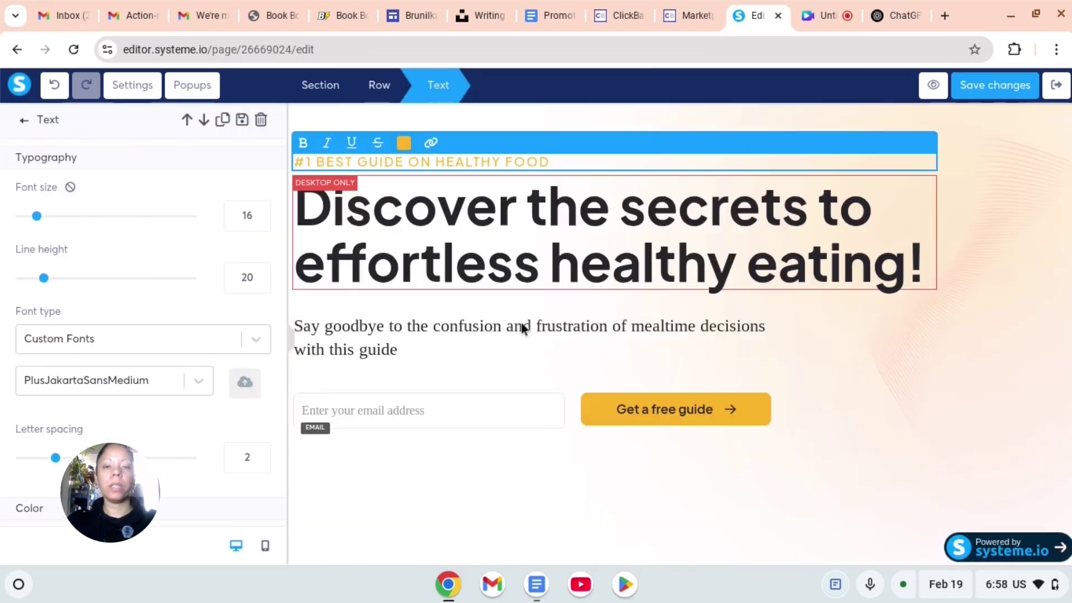
- Set the top margin of the "Discover the secrets to effortless healthy eating!" headline to 160
click(755, 338)
scroll(755, 337, down, 2)
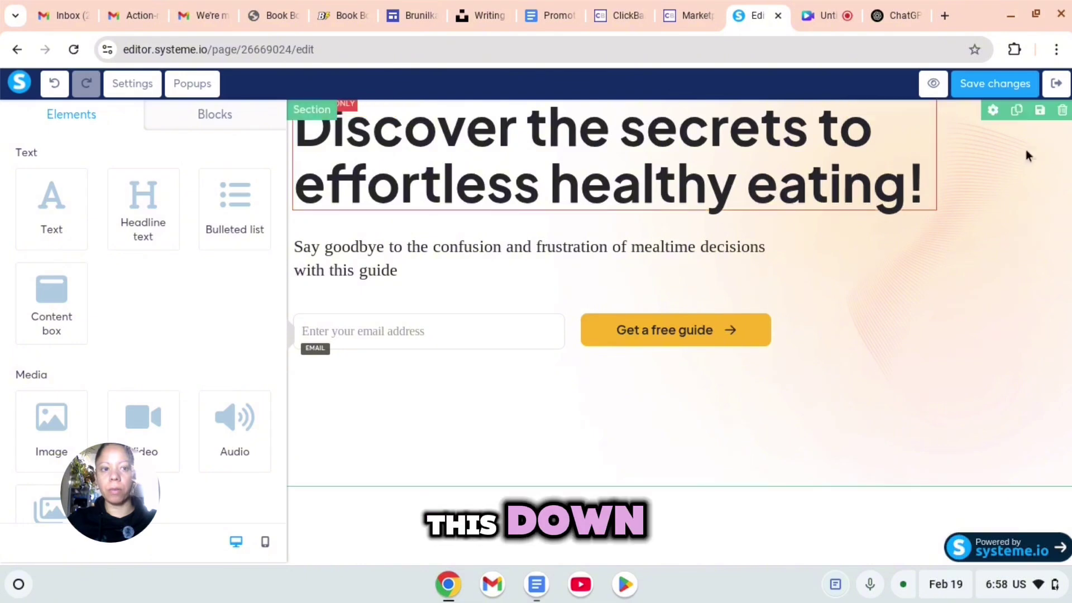
click(860, 127)
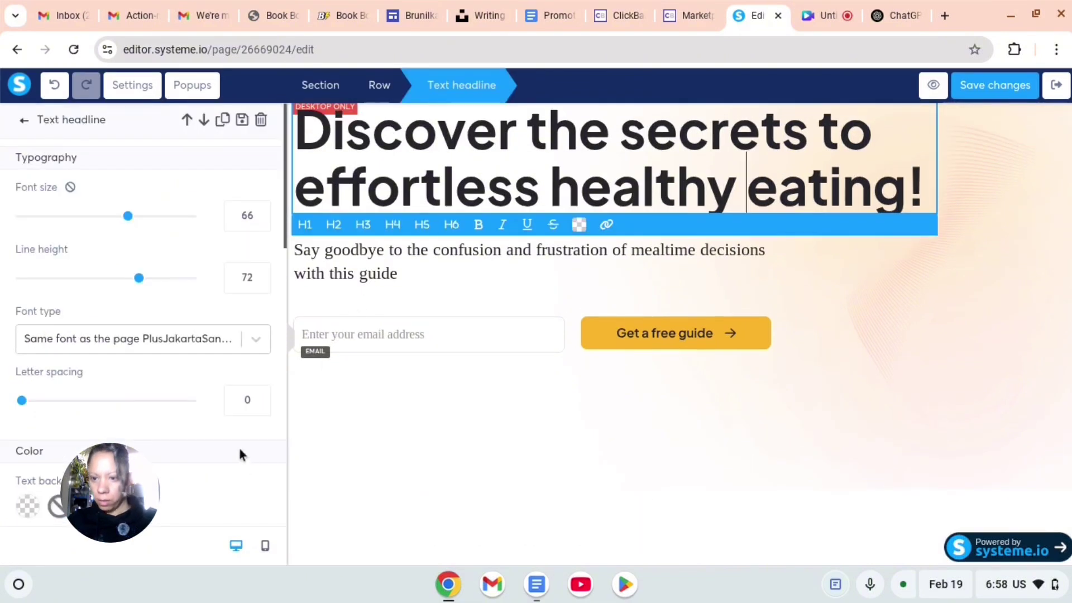
scroll(94, 421, down, 5)
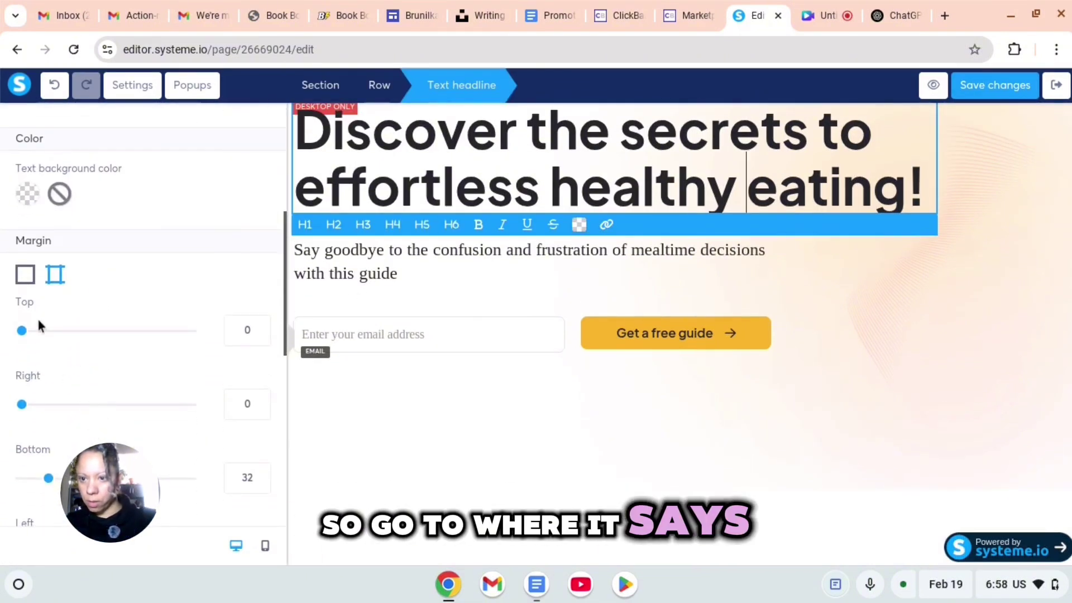
drag(22, 330, 96, 330)
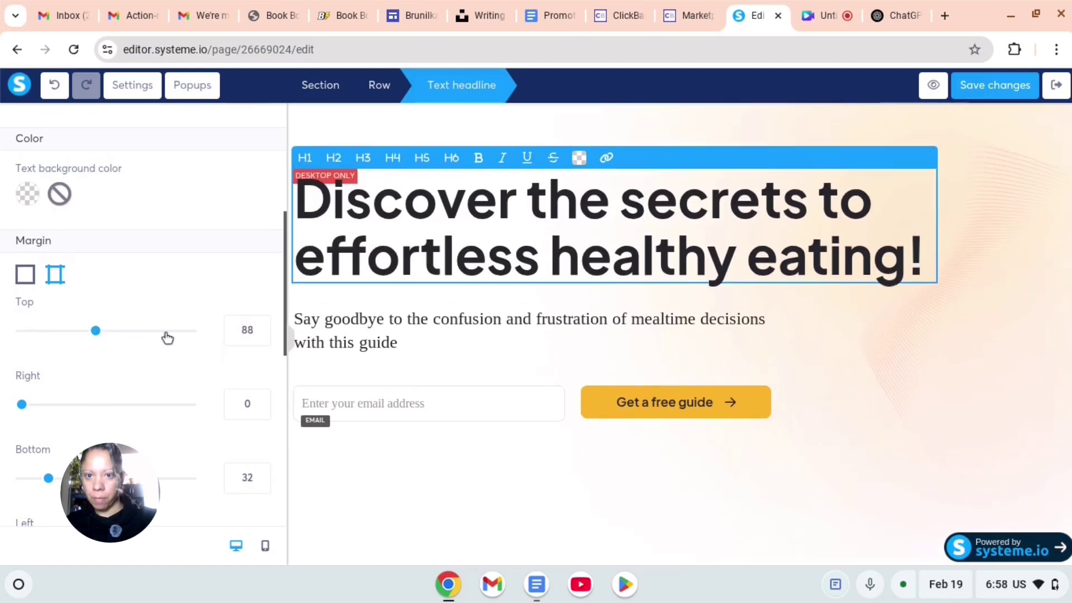
drag(167, 338, 158, 333)
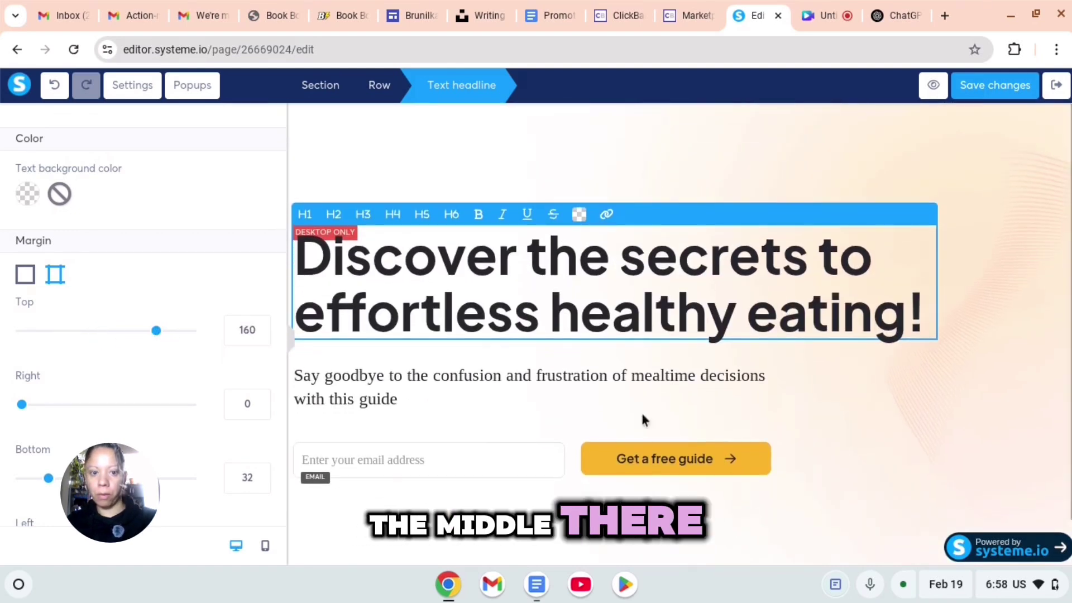
- Select the entire "Discover the secrets to effortless healthy eating!" headline text for replacement
click(982, 269)
click(383, 280)
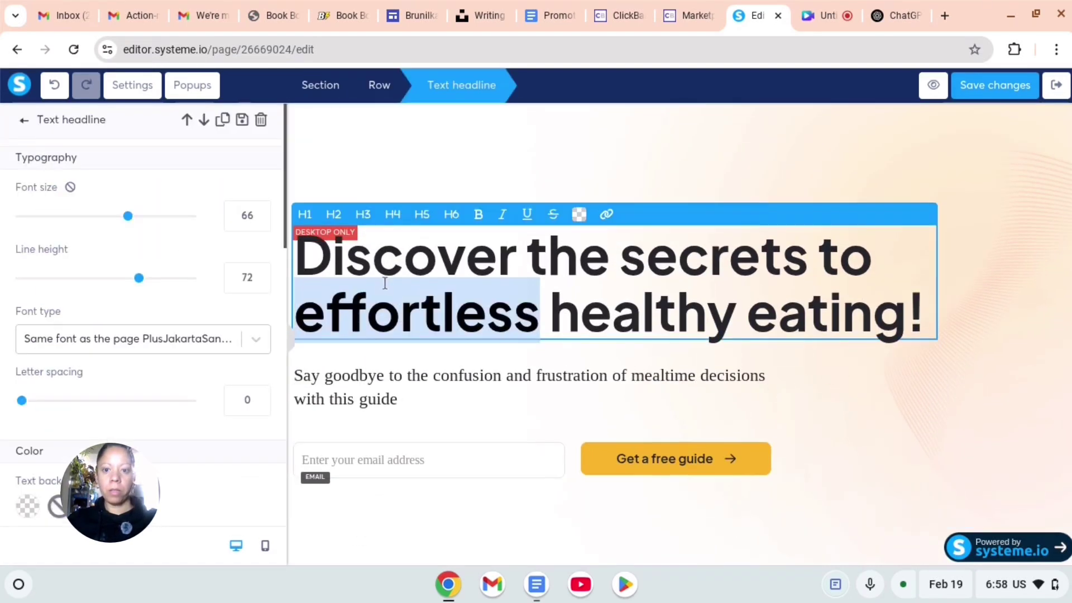
click(345, 262)
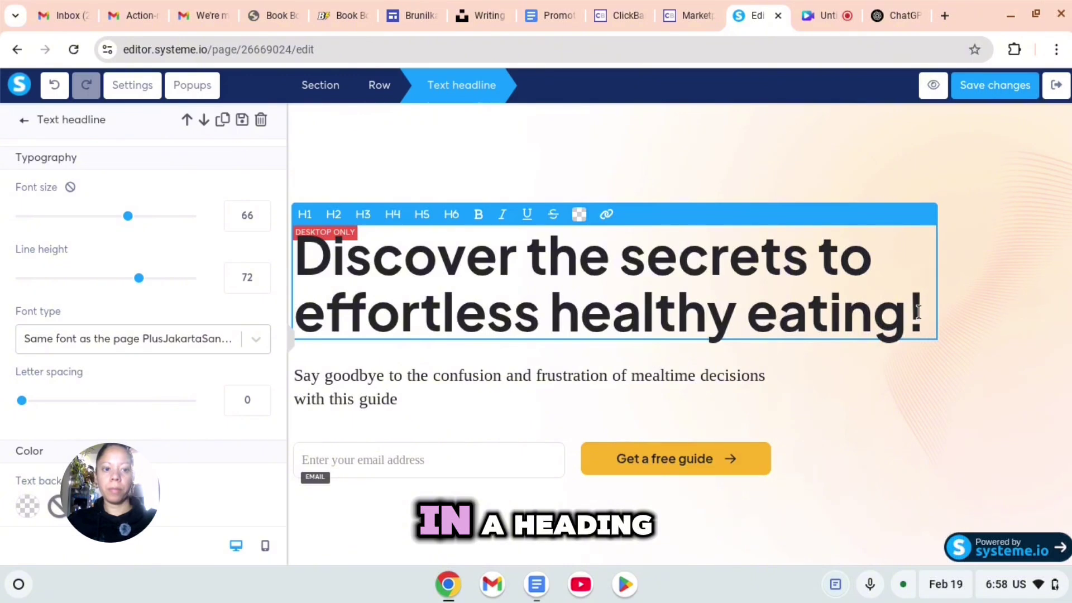
drag(920, 311, 263, 270)
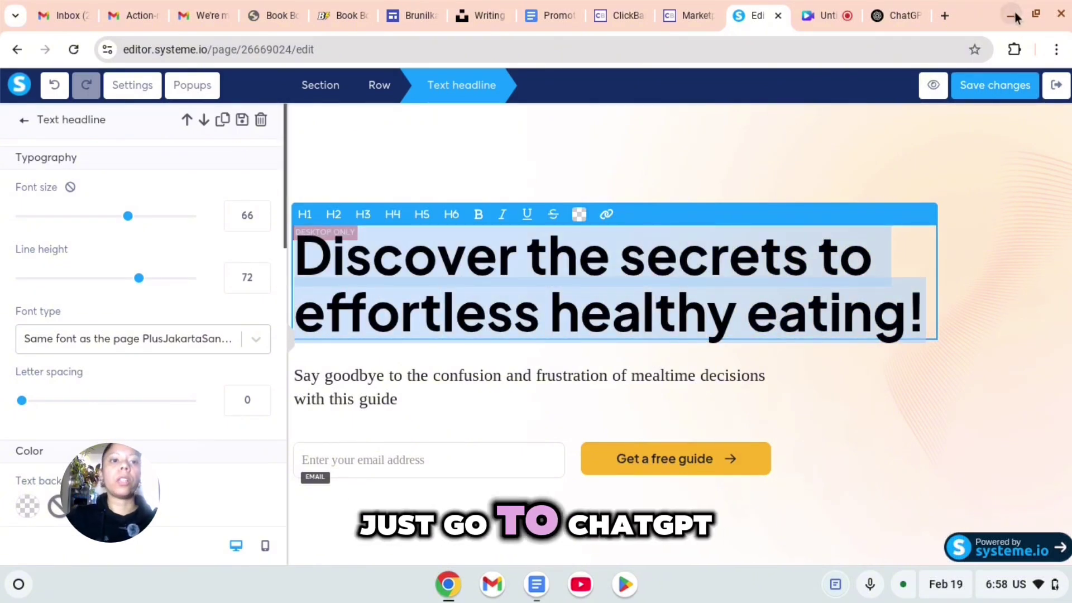
- Switch to ChatGPT, open the Paid Writing Job Headlines chat and review its suggested headlines and subheadings
click(886, 13)
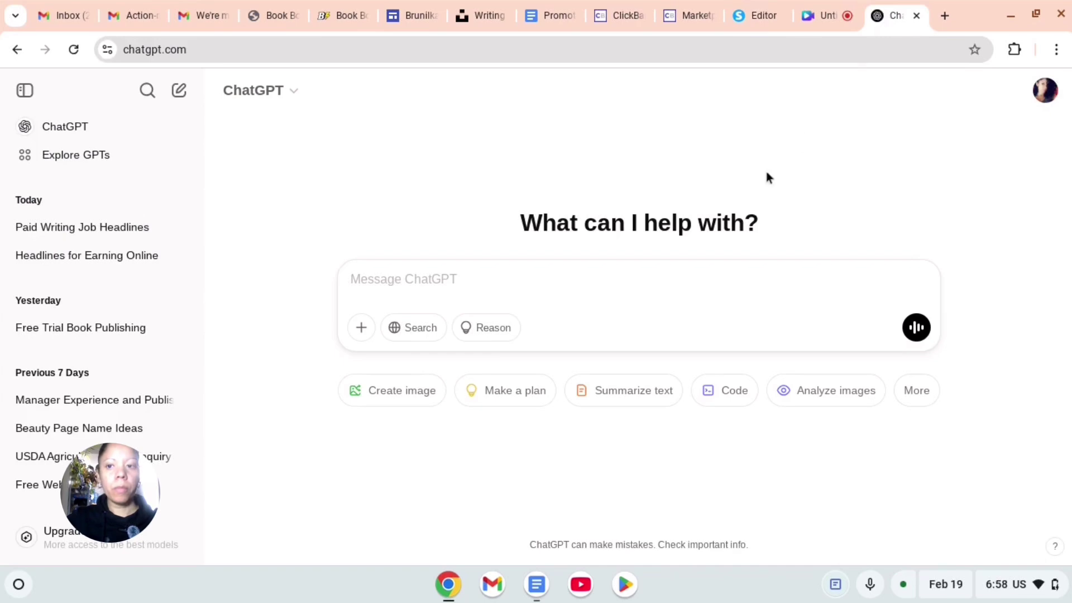
click(62, 230)
scroll(720, 404, up, 10)
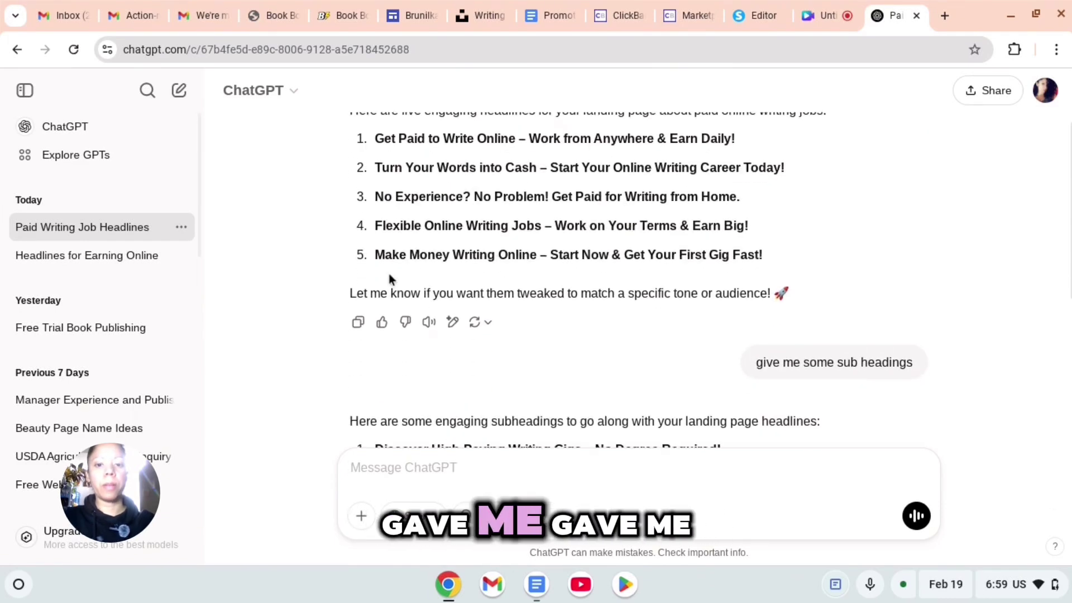
scroll(390, 282, down, 2)
scroll(391, 280, up, 3)
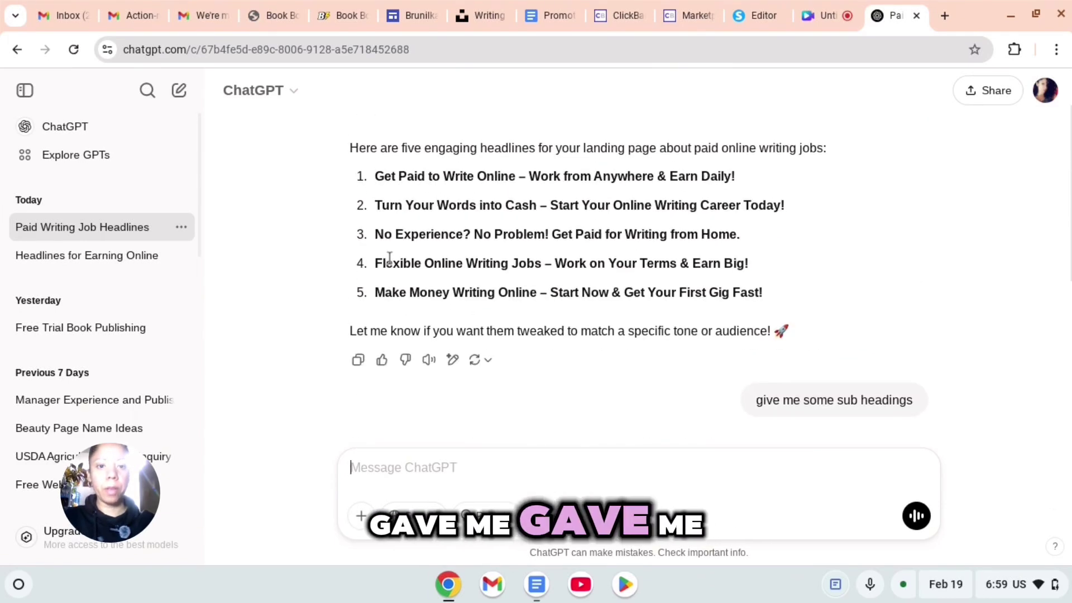
scroll(391, 262, up, 2)
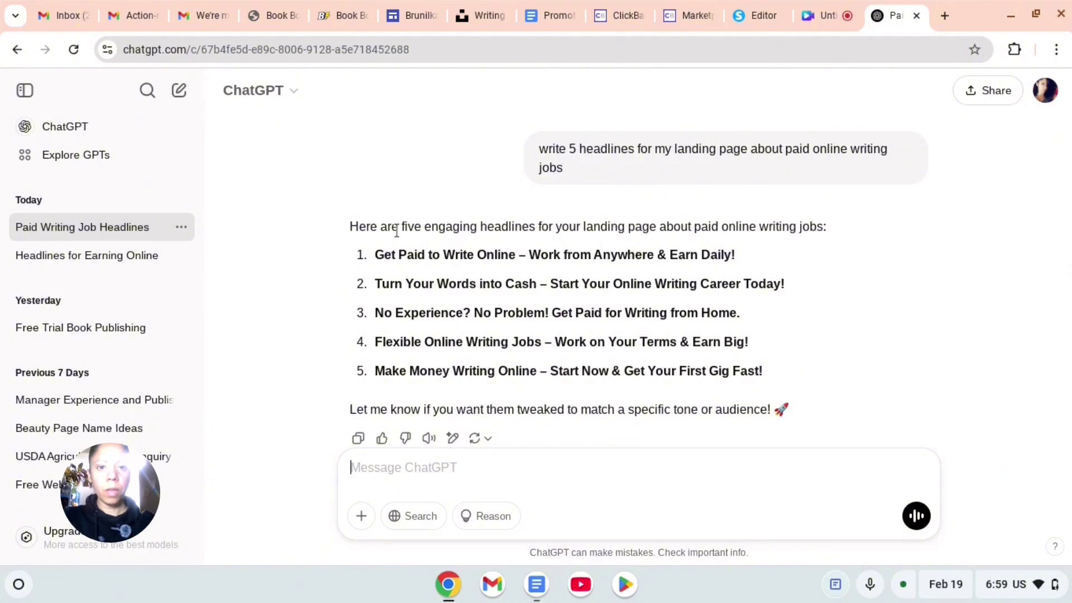
scroll(525, 219, down, 5)
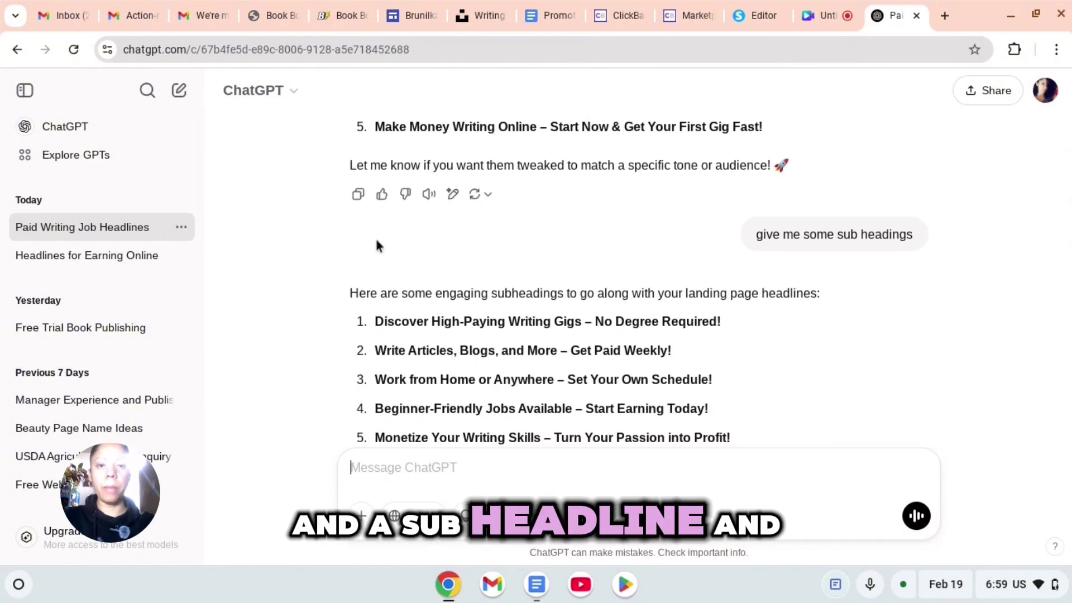
scroll(379, 249, up, 5)
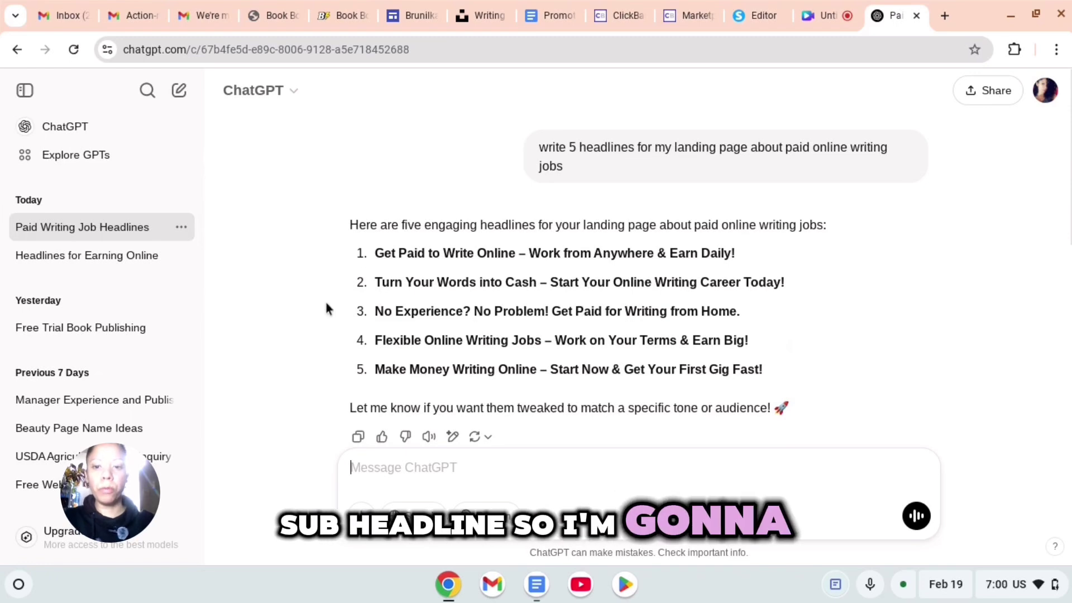
- Copy the third suggested headline, "No Experience? No Problem! Get Paid for Writing from Home.", from the chat
drag(417, 295, 753, 312)
right_click(606, 309)
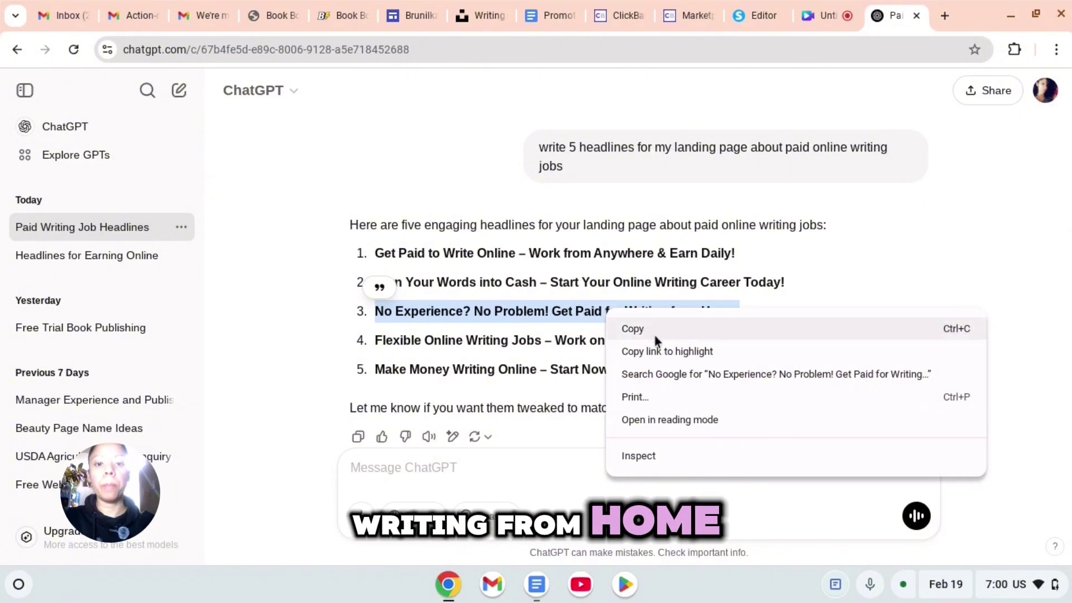
click(637, 329)
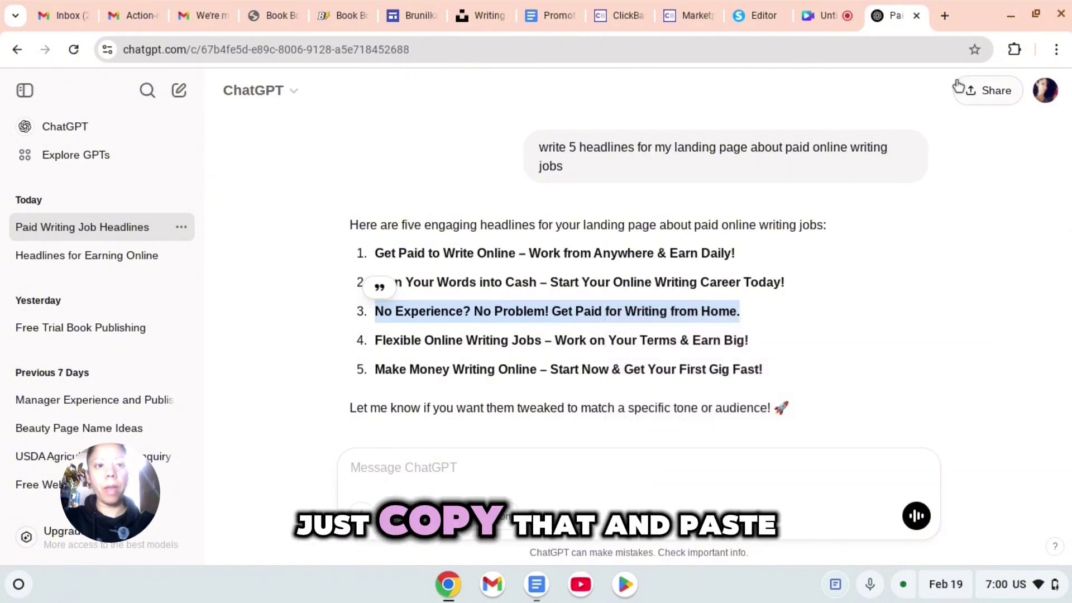
- Back in the systeme.io editor, replace the selected headline with the copied "No Experience? No Problem!" text and set its font size to 47
click(753, 18)
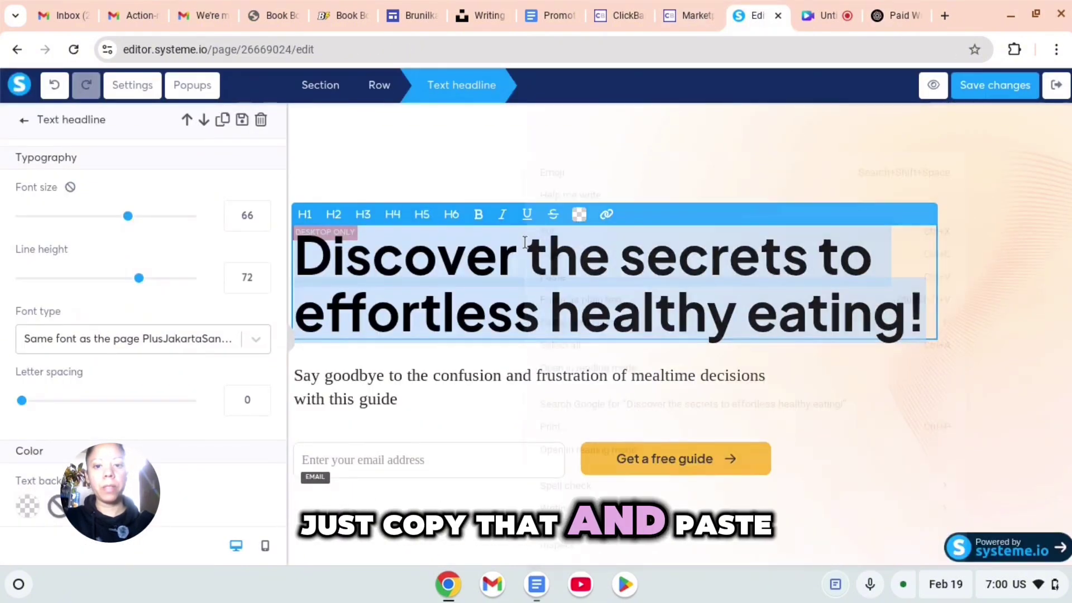
key(BackSpace)
right_click(367, 246)
click(394, 272)
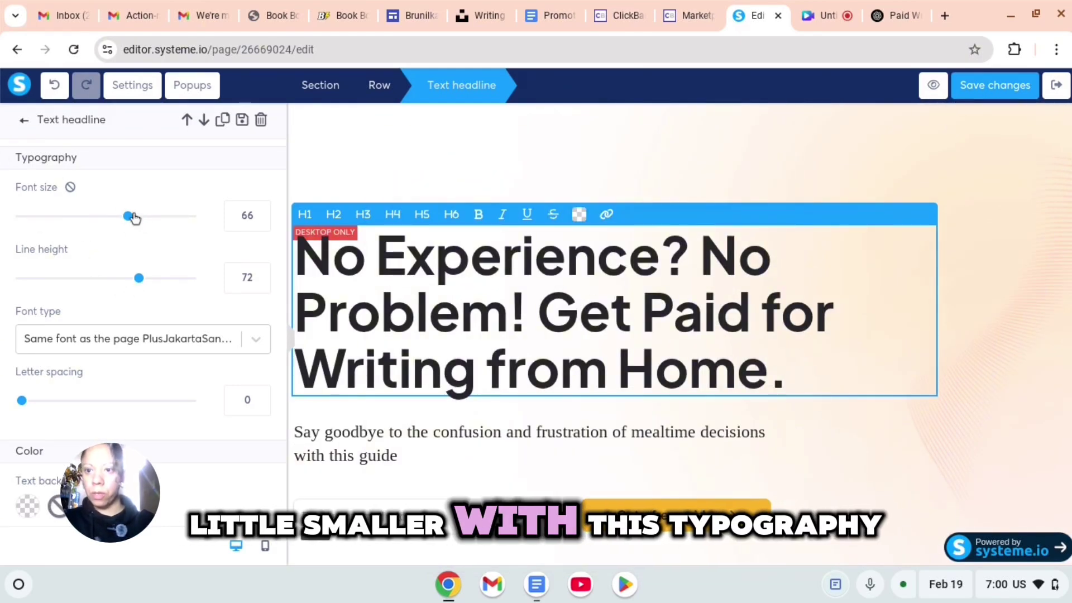
drag(133, 218, 94, 219)
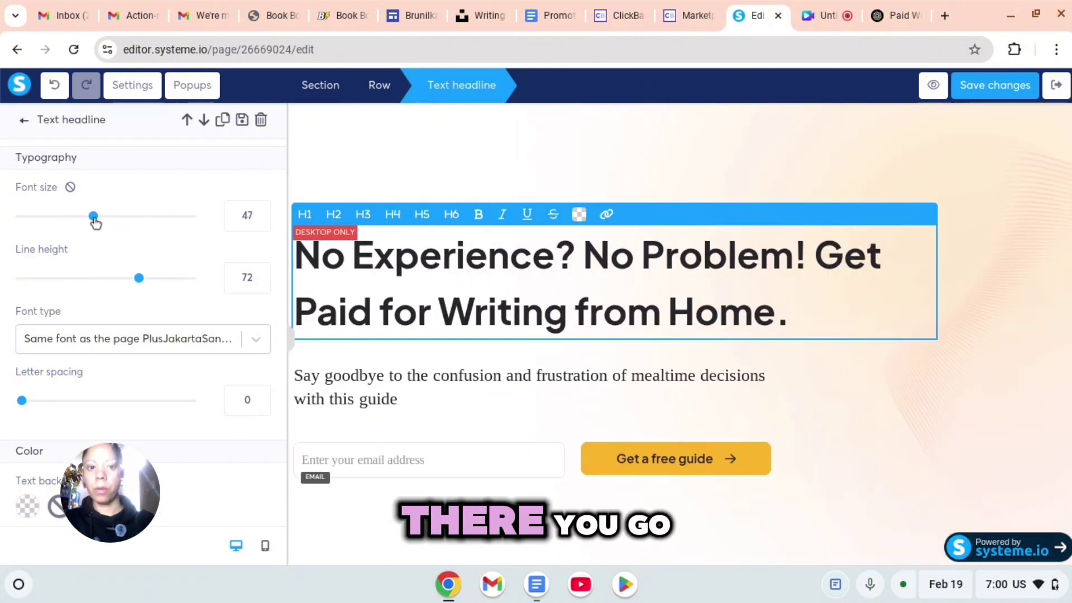
- Select the whole "Say goodbye to the confusion and frustration" text beneath the headline
click(739, 433)
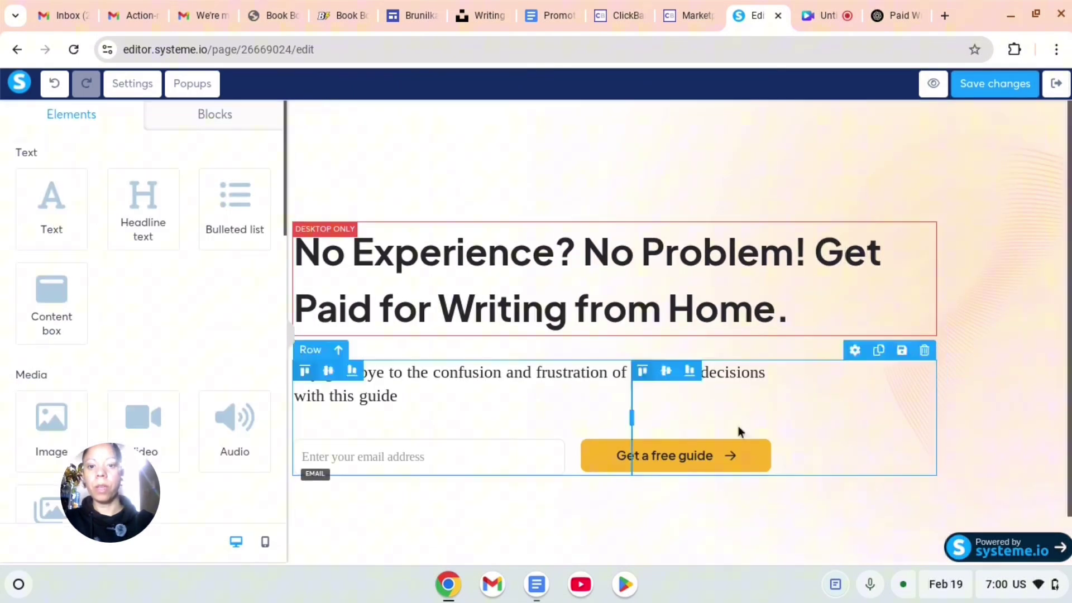
double_click(331, 402)
drag(398, 398, 285, 373)
- Switch to the ChatGPT chat and copy the fourth suggested subheading, "Beginner-Friendly Jobs Available – Start Earning Today!"
click(916, 17)
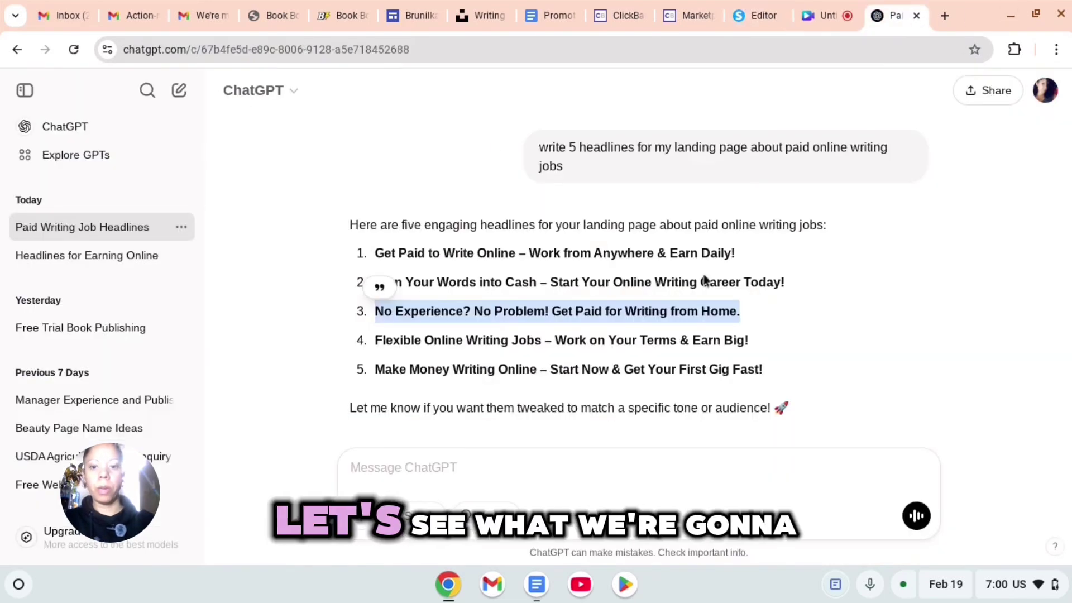
scroll(476, 354, down, 6)
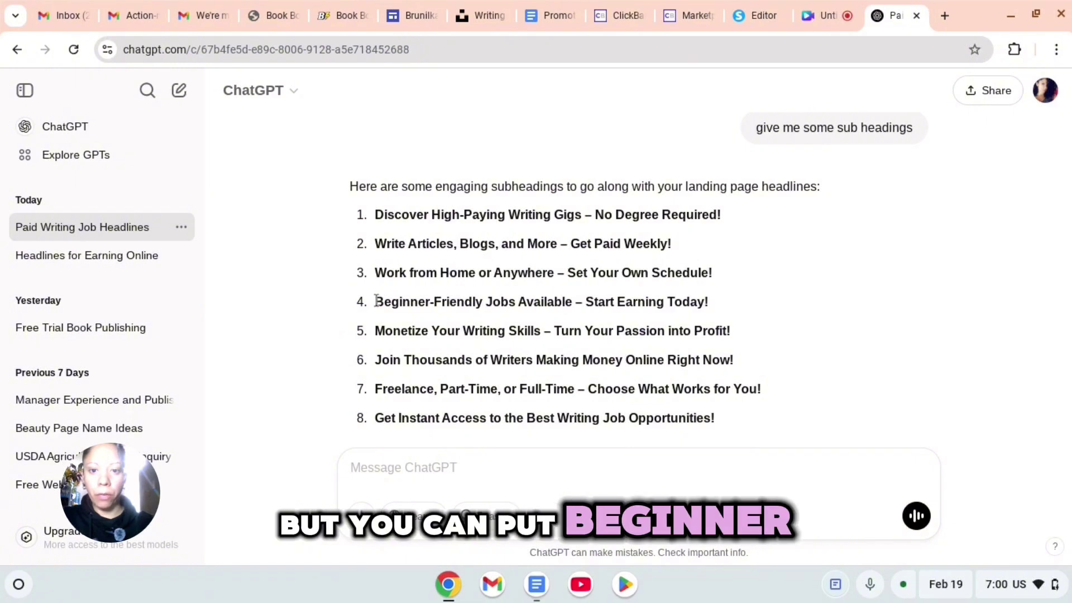
drag(377, 301, 638, 314)
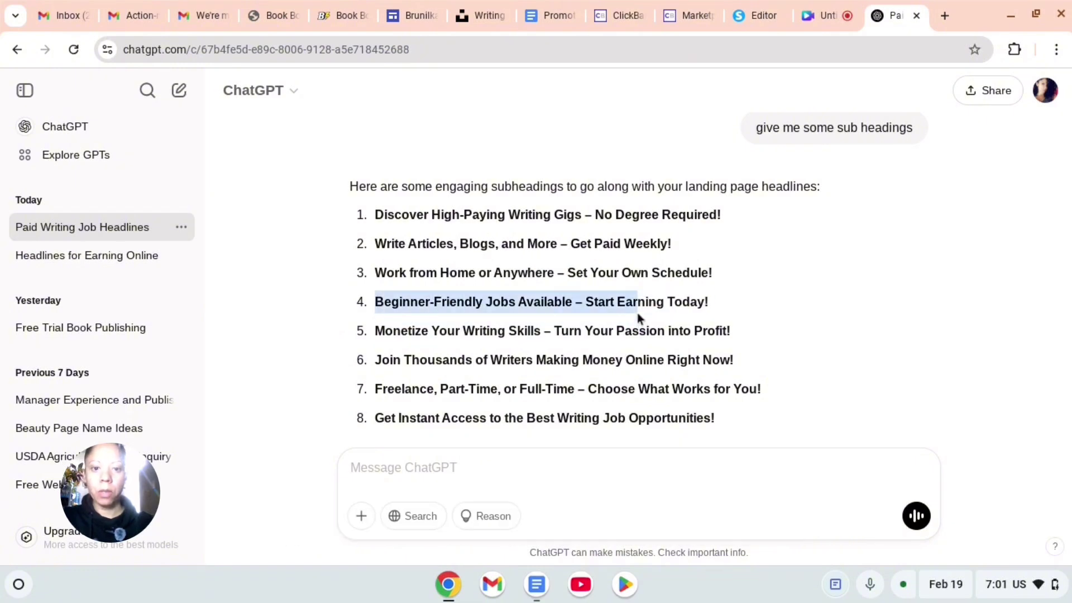
right_click(678, 302)
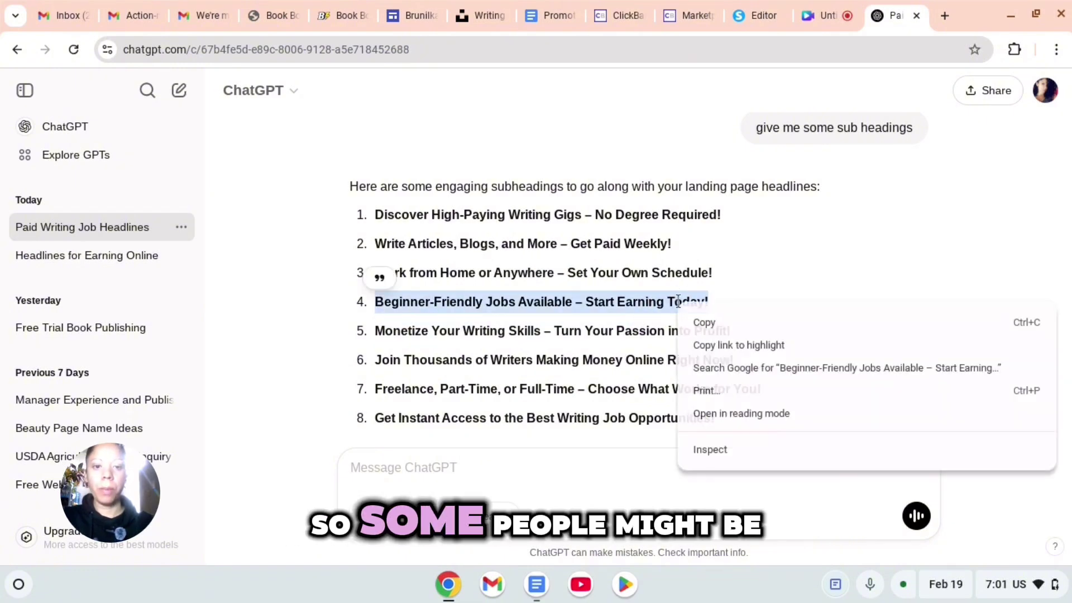
click(722, 326)
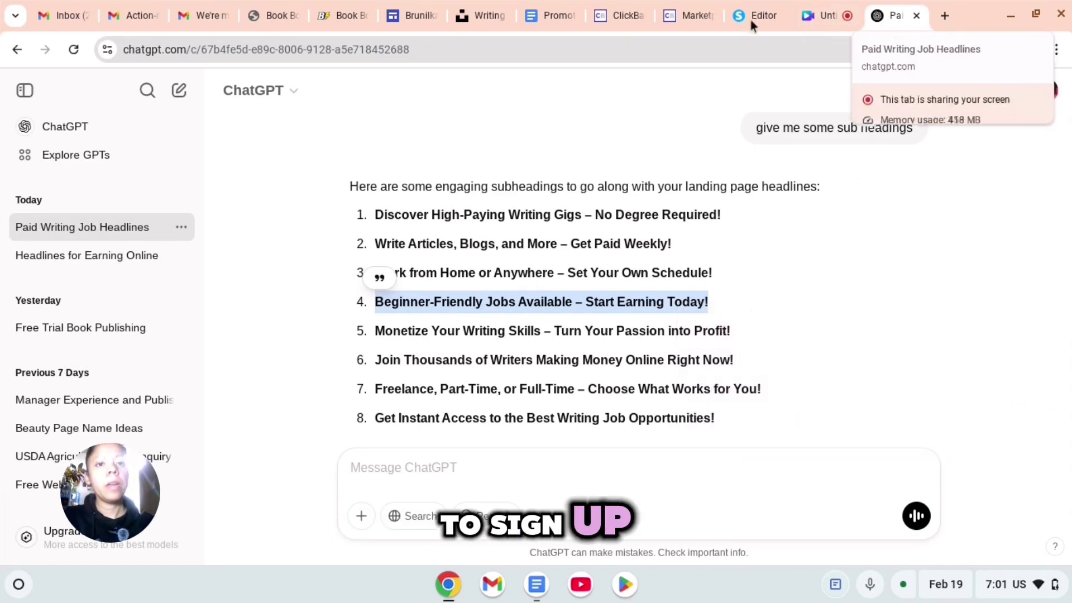
- Return to the systeme.io editor and replace the selected subheadline with the copied "Beginner-Friendly Jobs Available – Start Earning Today!"
click(772, 22)
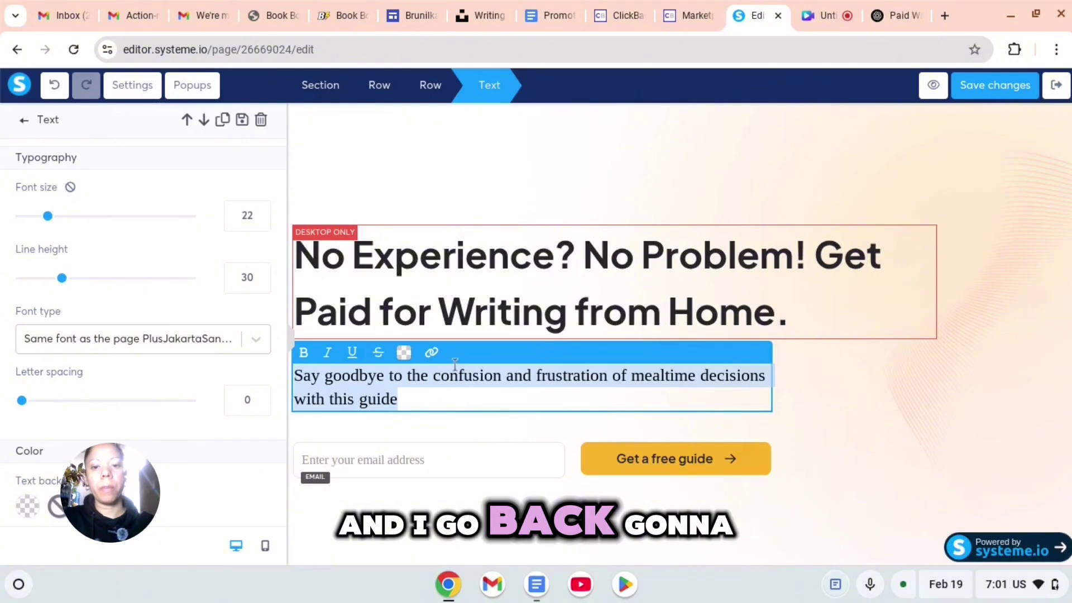
right_click(372, 375)
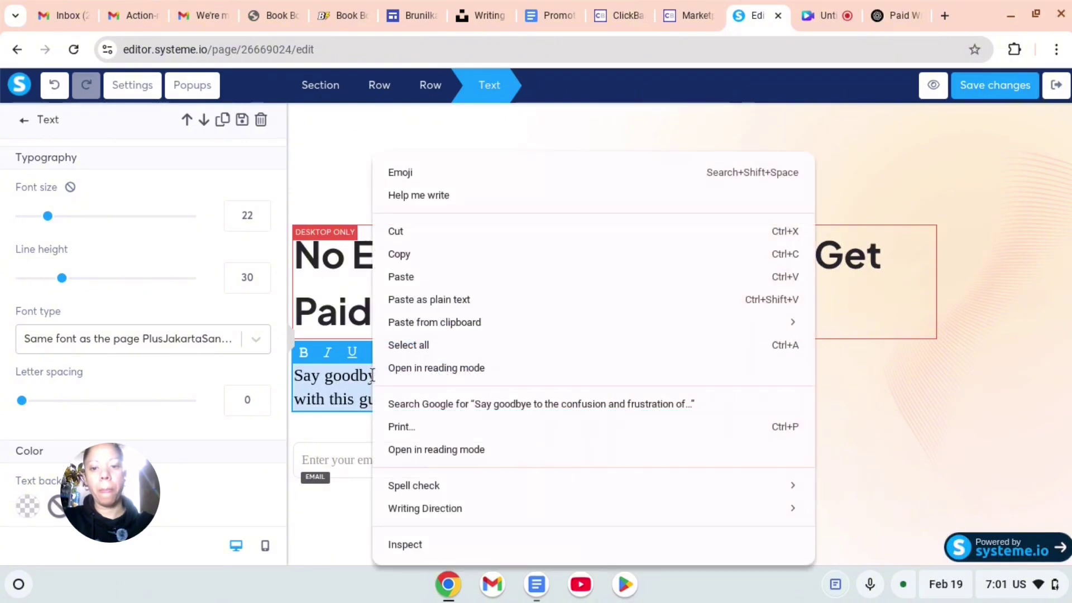
click(390, 277)
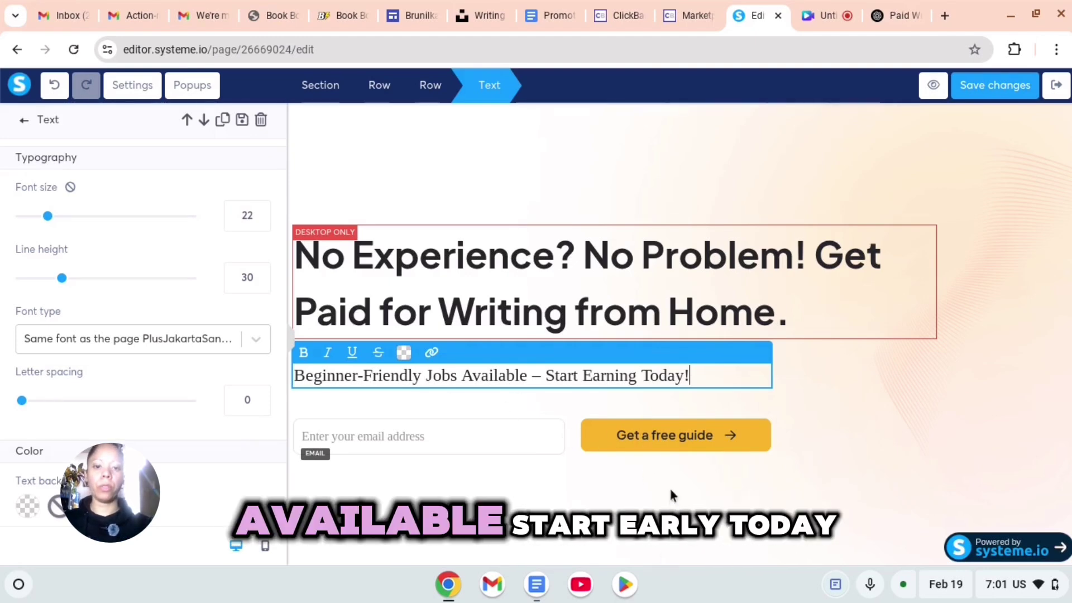
- Set the background color of the "Get a free guide" button to the default orange, F5A623
click(664, 441)
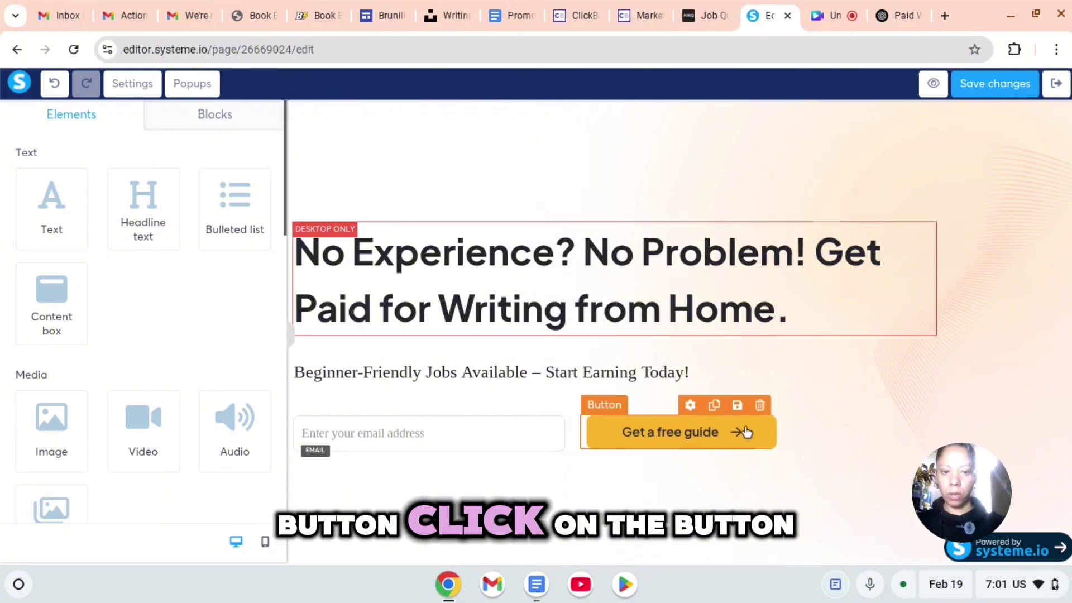
click(685, 407)
click(729, 433)
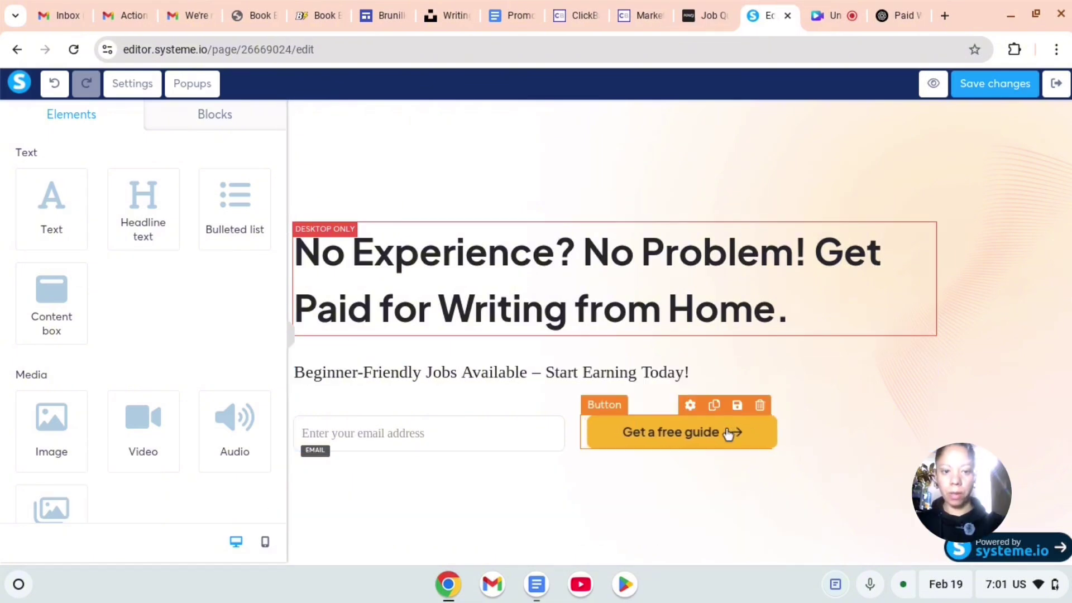
click(691, 406)
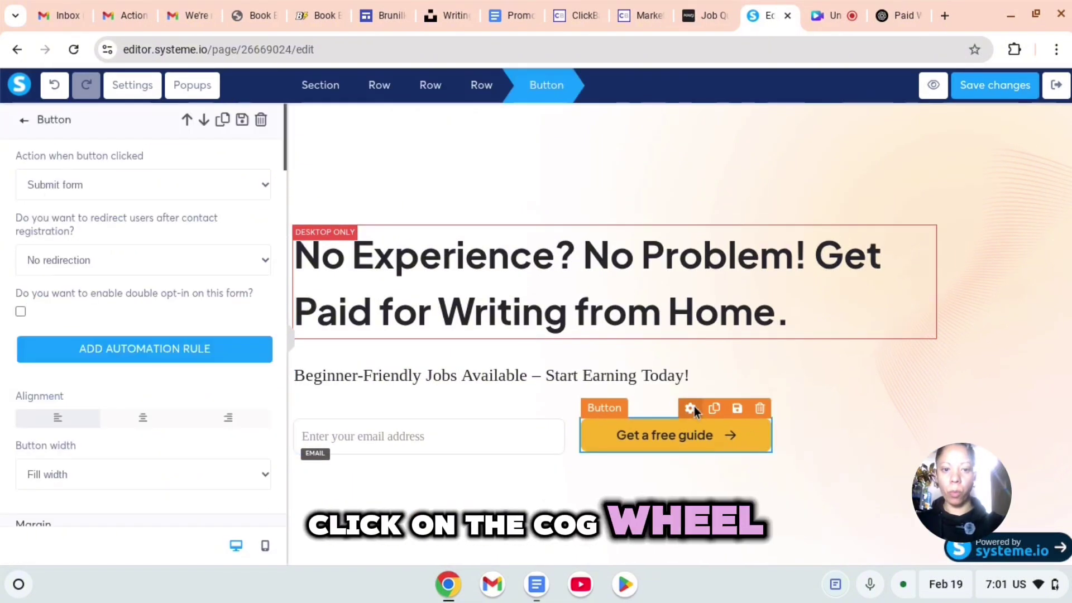
scroll(109, 377, down, 12)
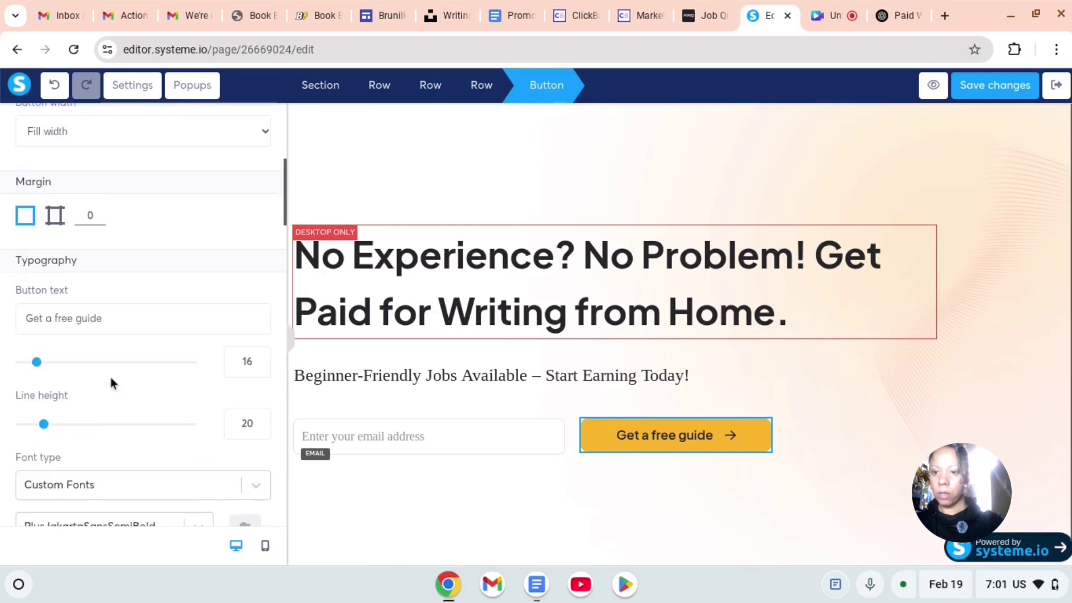
scroll(110, 377, down, 4)
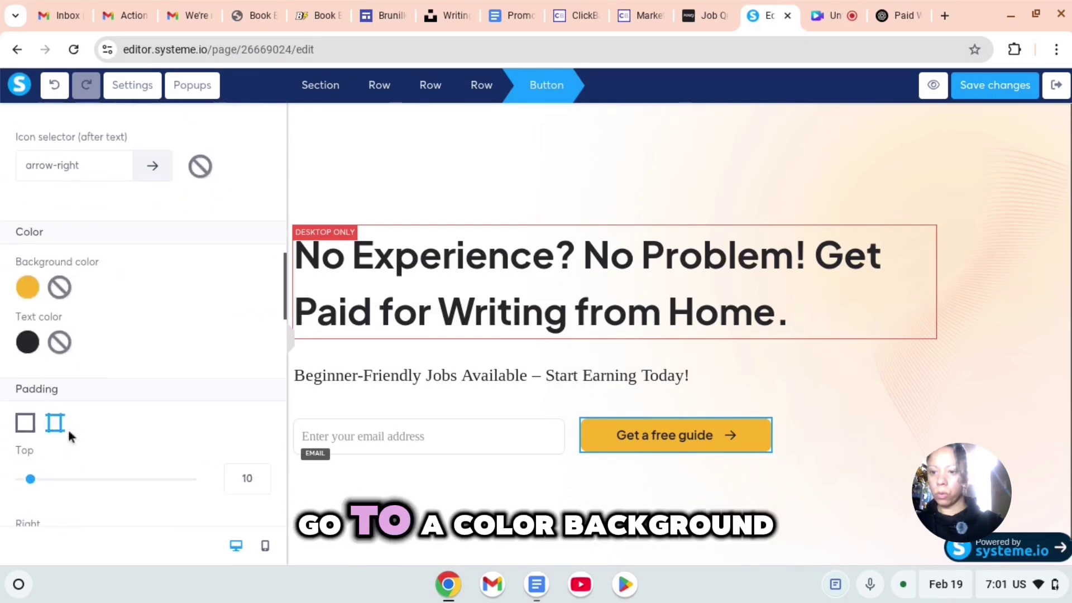
click(28, 288)
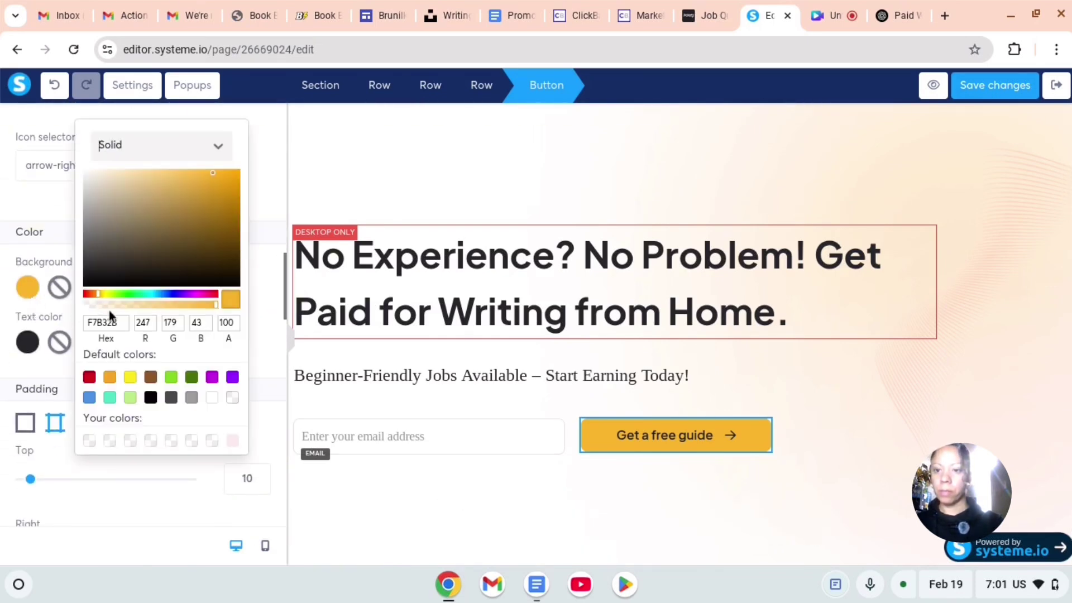
click(110, 380)
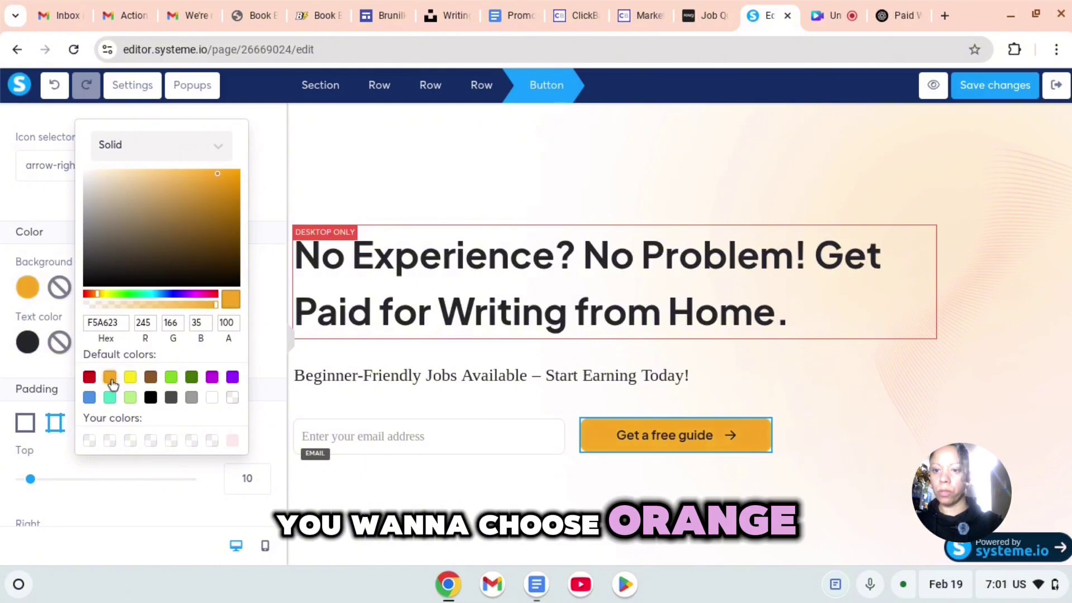
- Adjust the "Get a free guide" button's background to a softer orange, EB8F4B
click(231, 180)
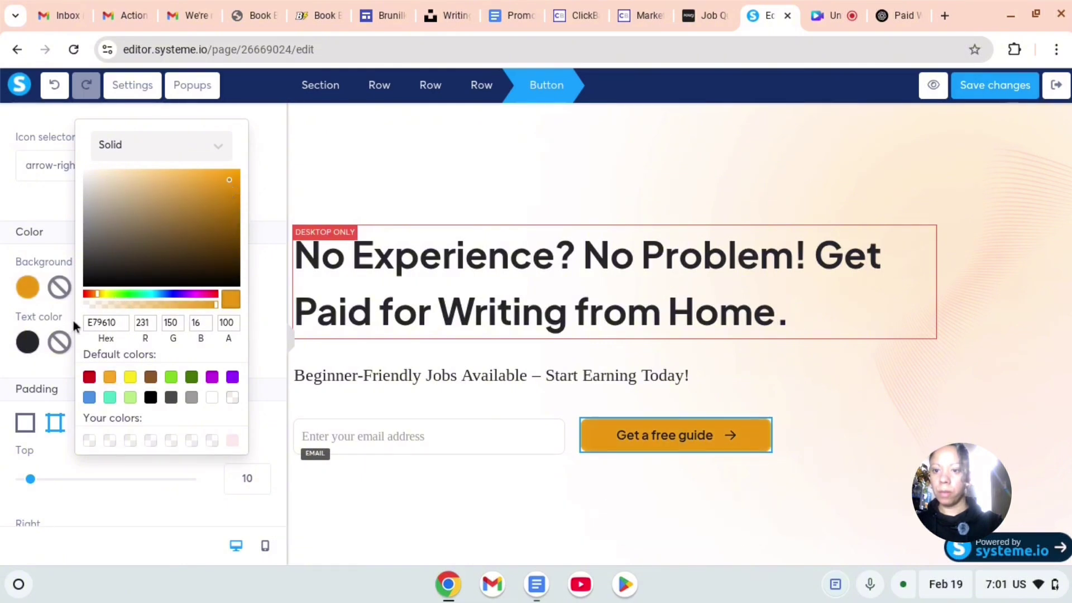
click(93, 295)
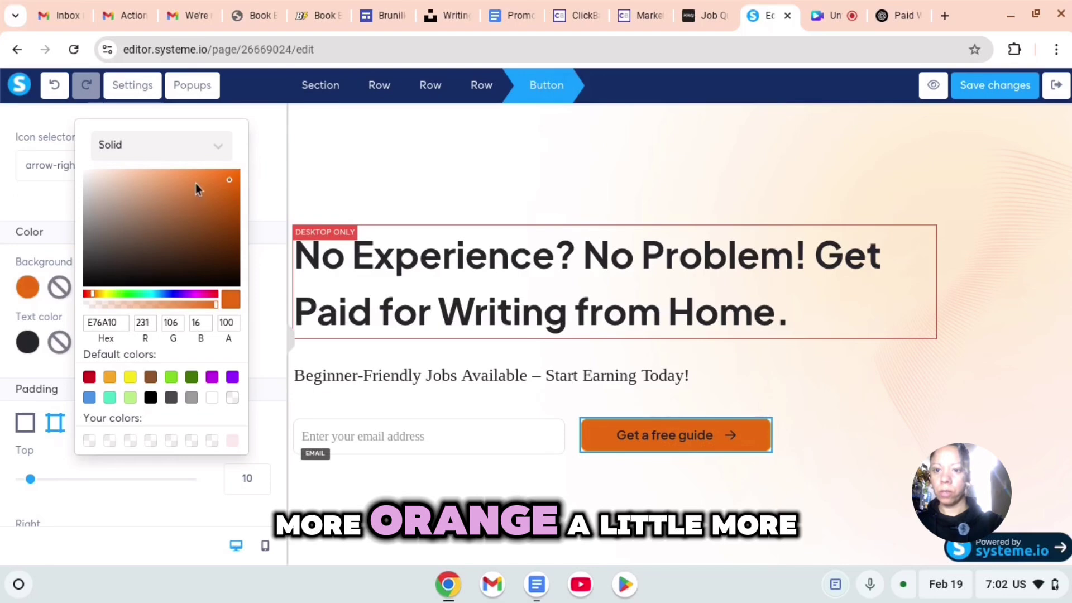
click(231, 198)
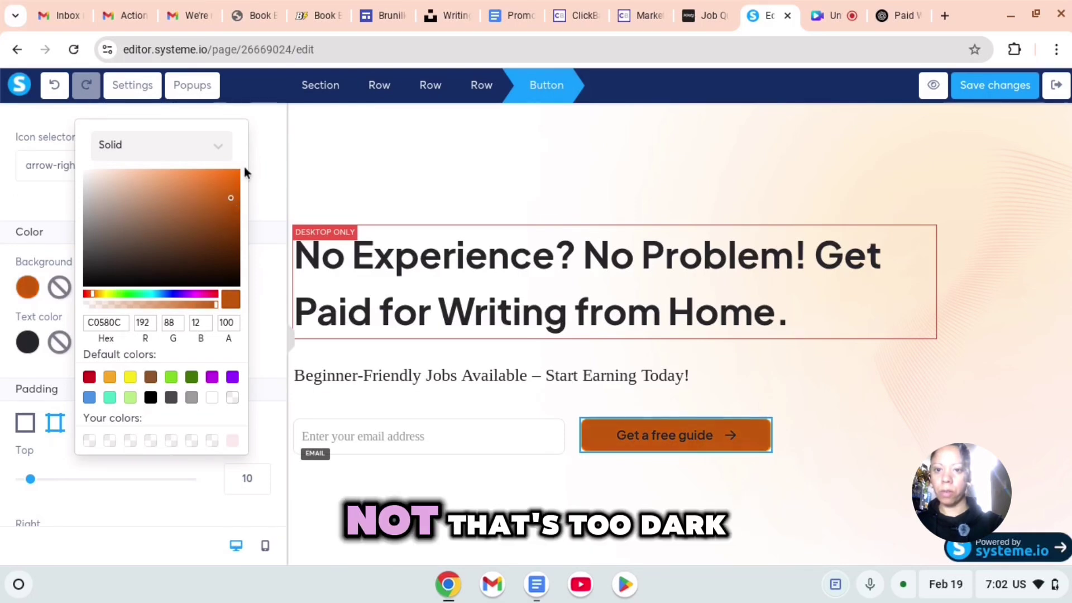
click(224, 169)
click(212, 181)
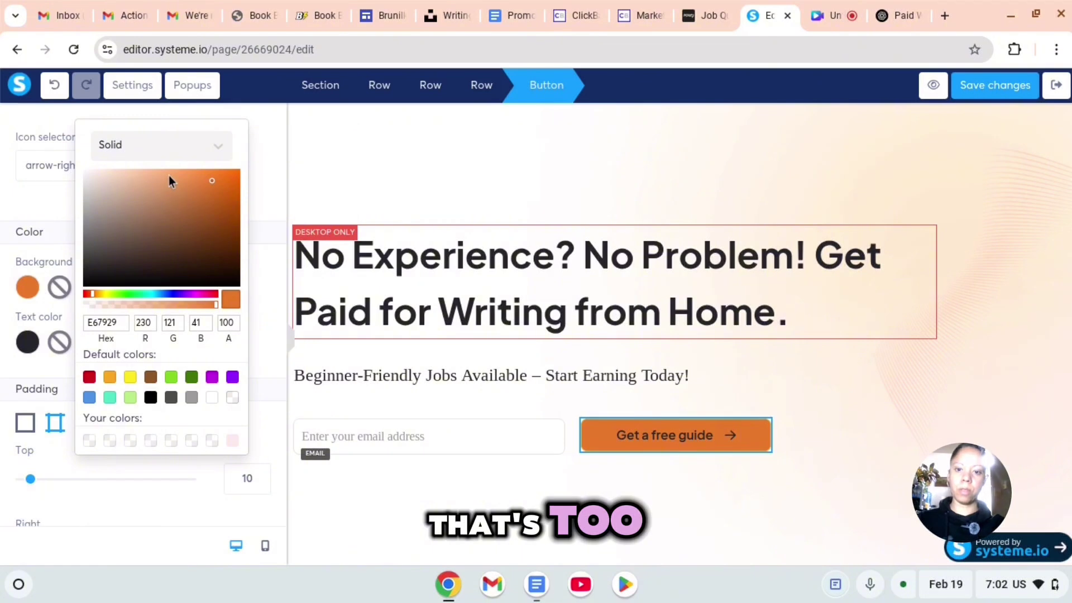
click(169, 176)
click(190, 178)
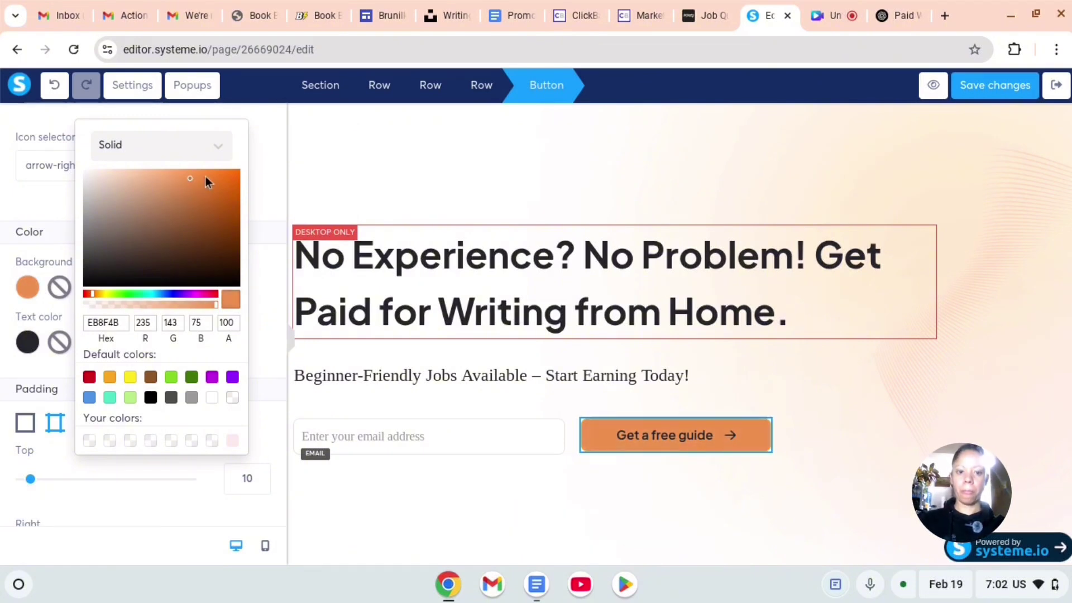
click(504, 483)
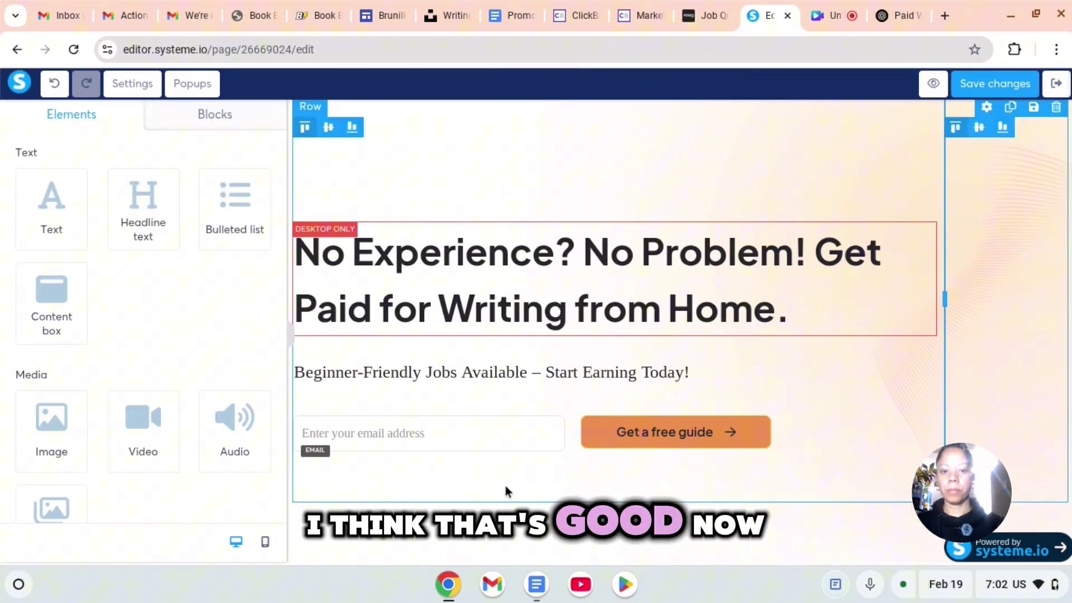
- Keep the button's action as Submit form and redirect users to the next step after contact registration
click(682, 435)
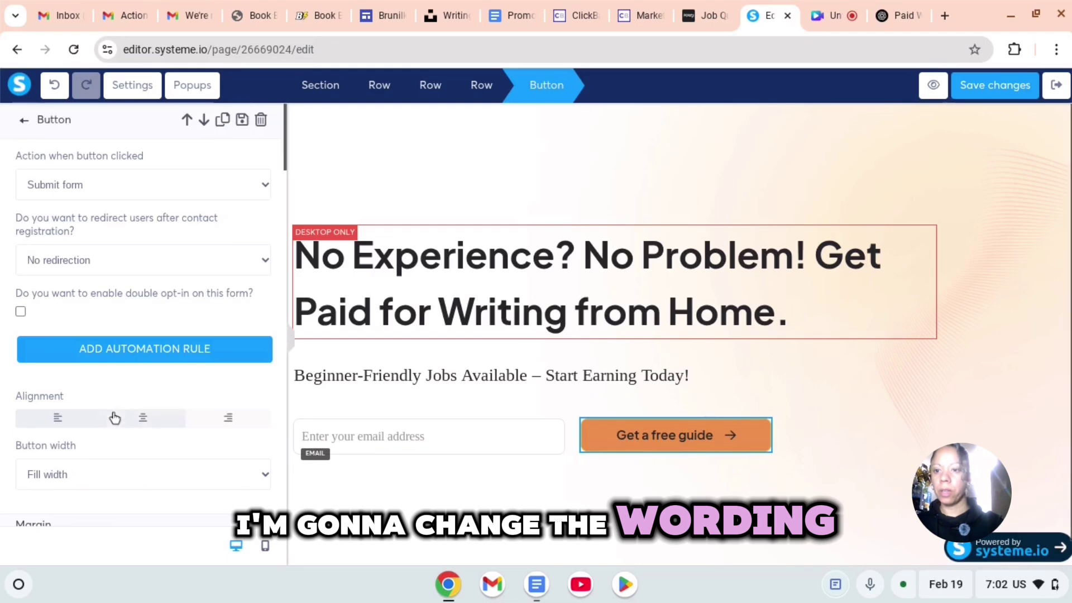
scroll(122, 397, down, 3)
scroll(122, 397, up, 3)
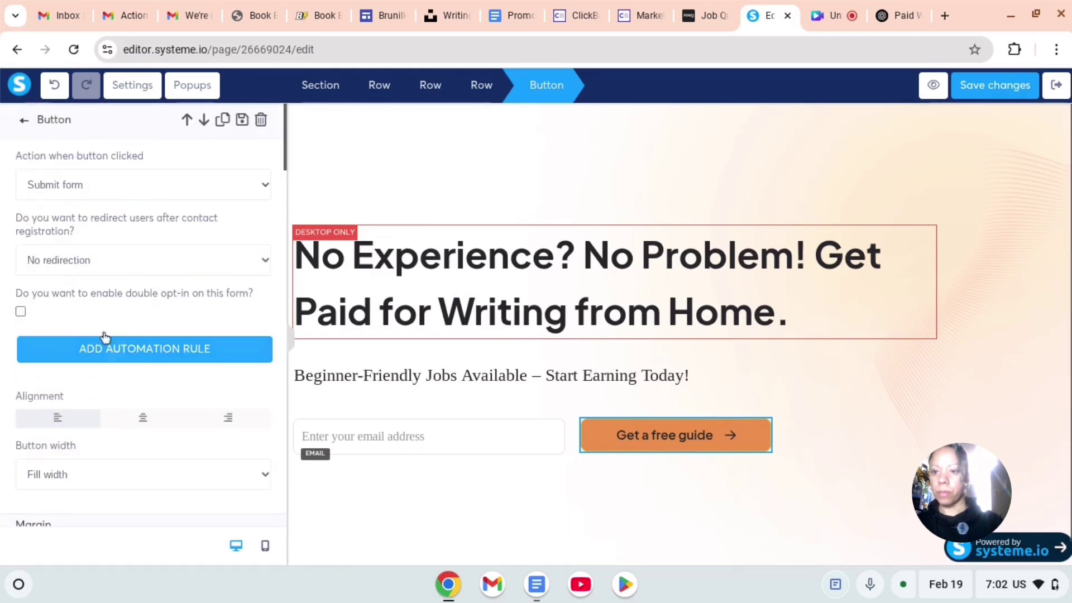
click(85, 189)
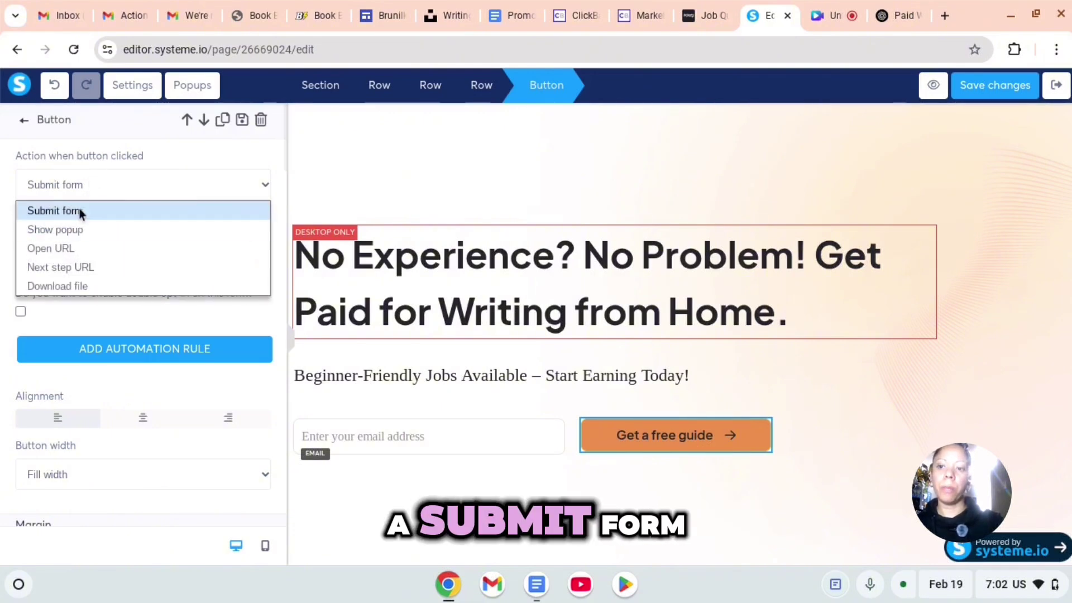
click(80, 211)
click(63, 267)
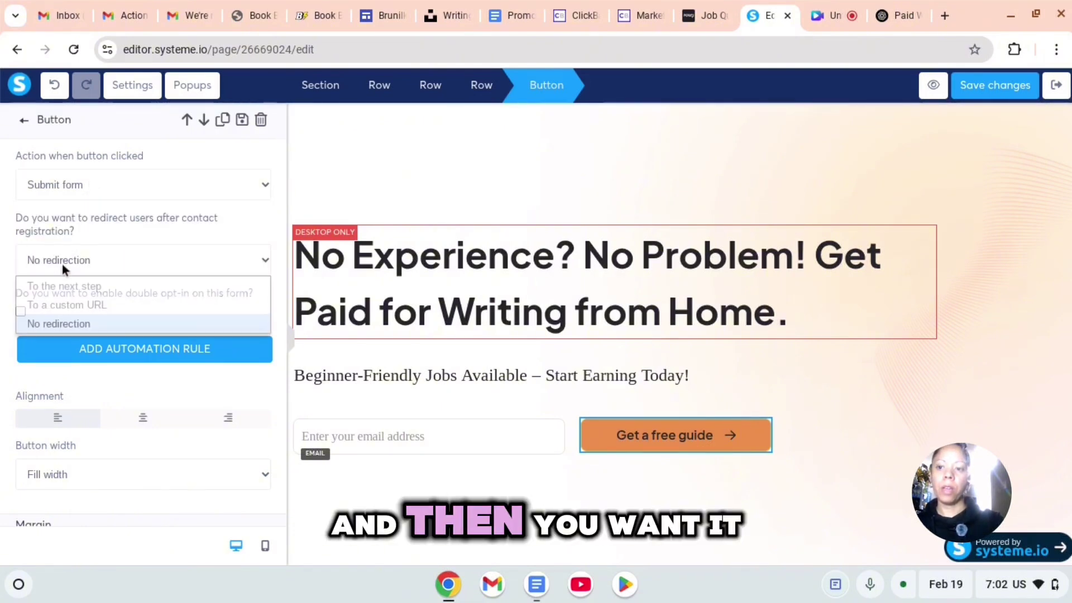
click(51, 286)
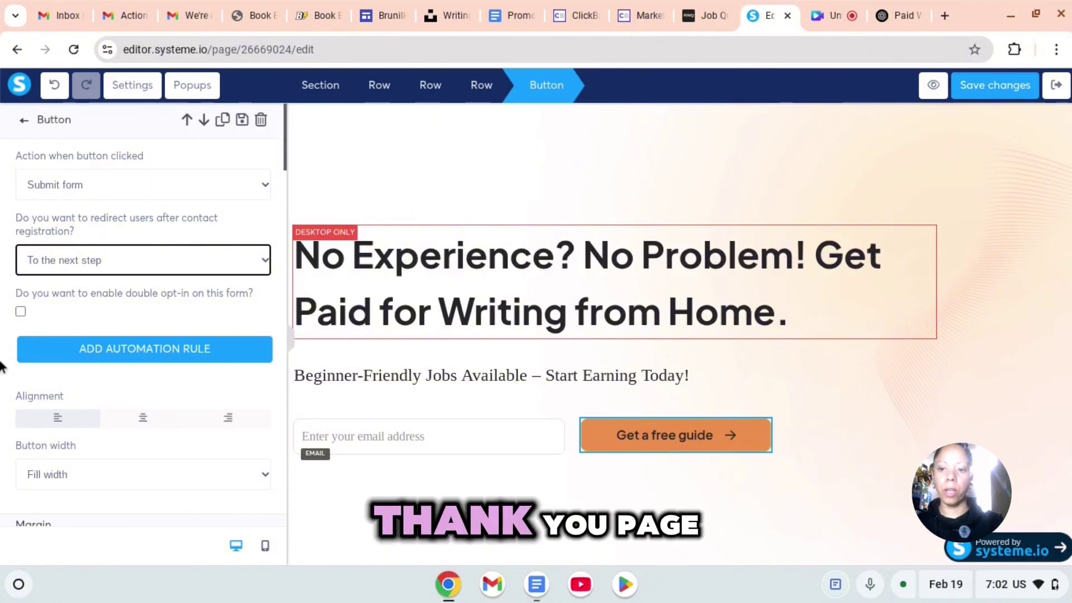
- Replace the button text with "Take me to the paid writing jobs"
scroll(94, 454, down, 6)
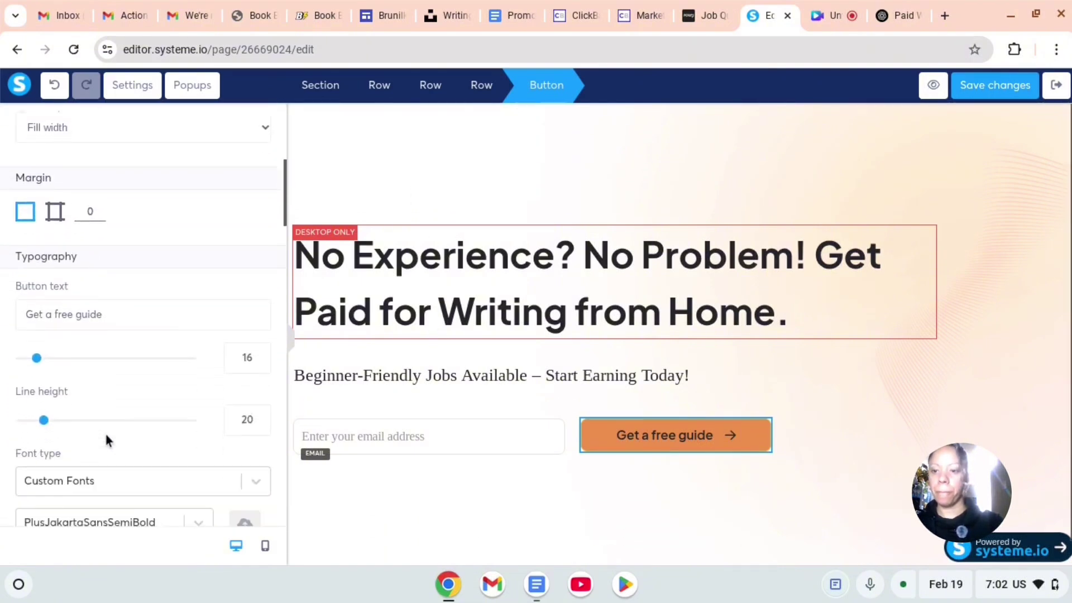
scroll(107, 439, down, 5)
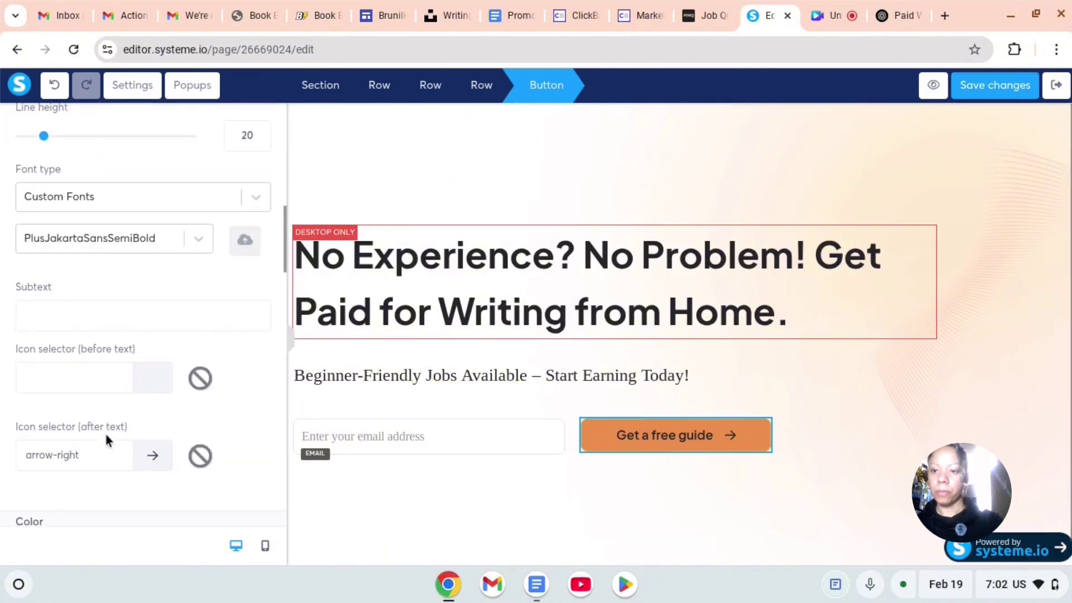
scroll(105, 431, up, 5)
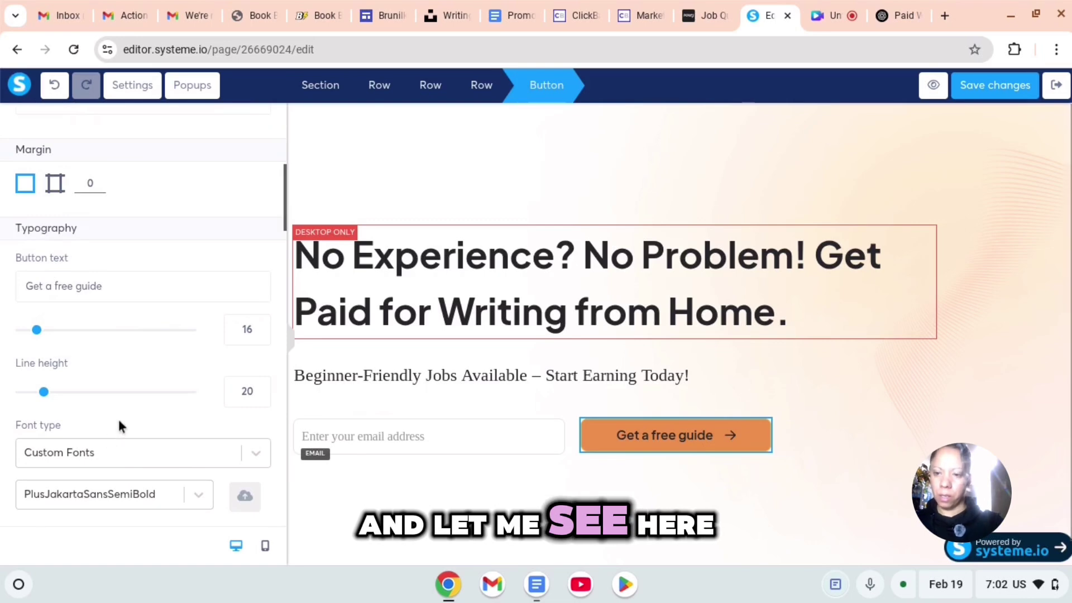
scroll(118, 420, down, 1)
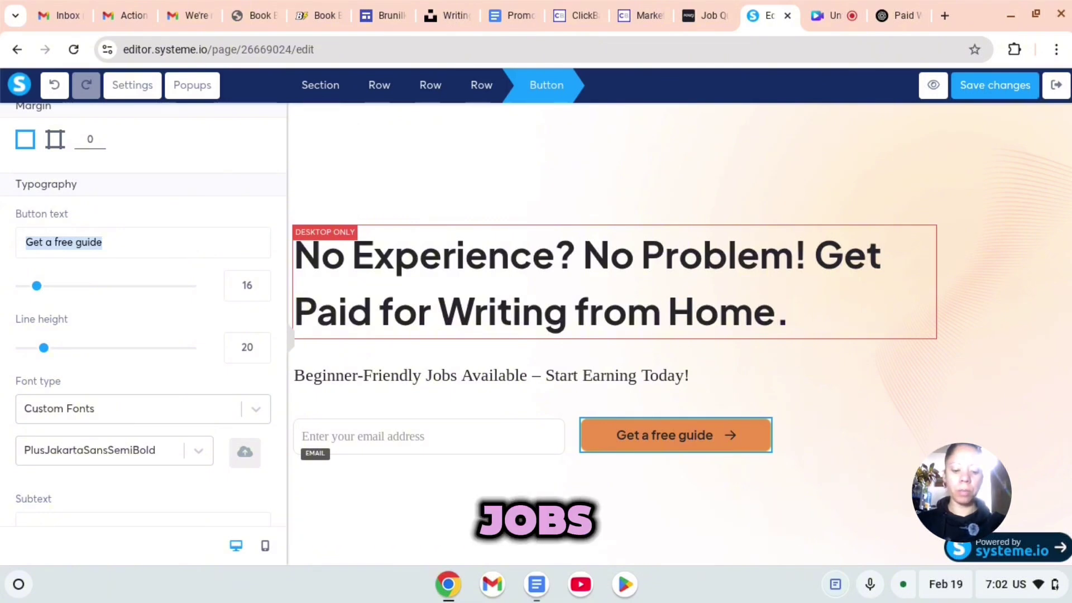
text(Take me to the paid writing job)
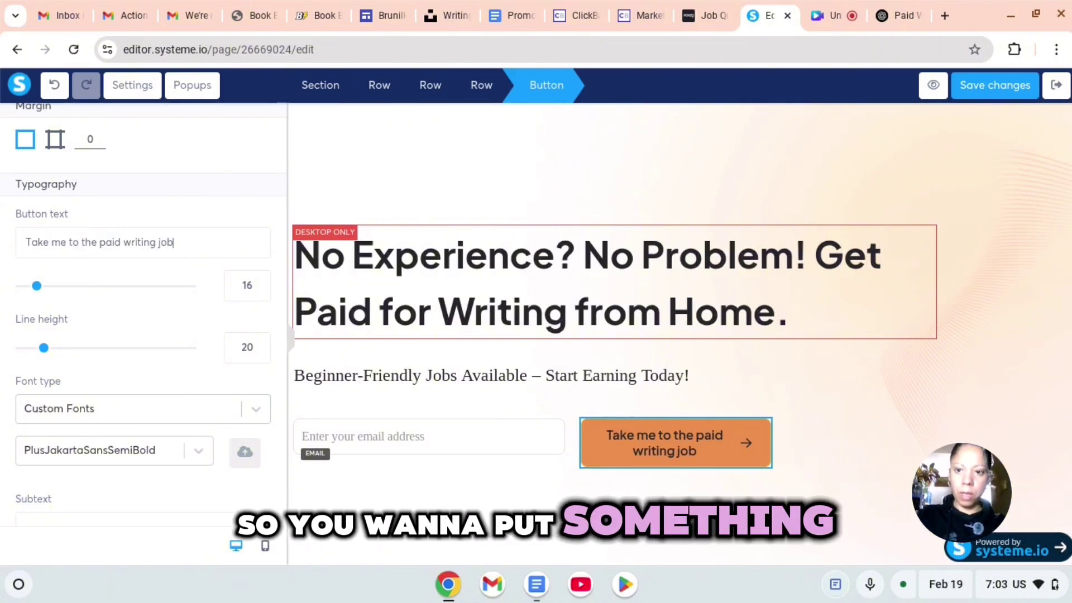
text(s)
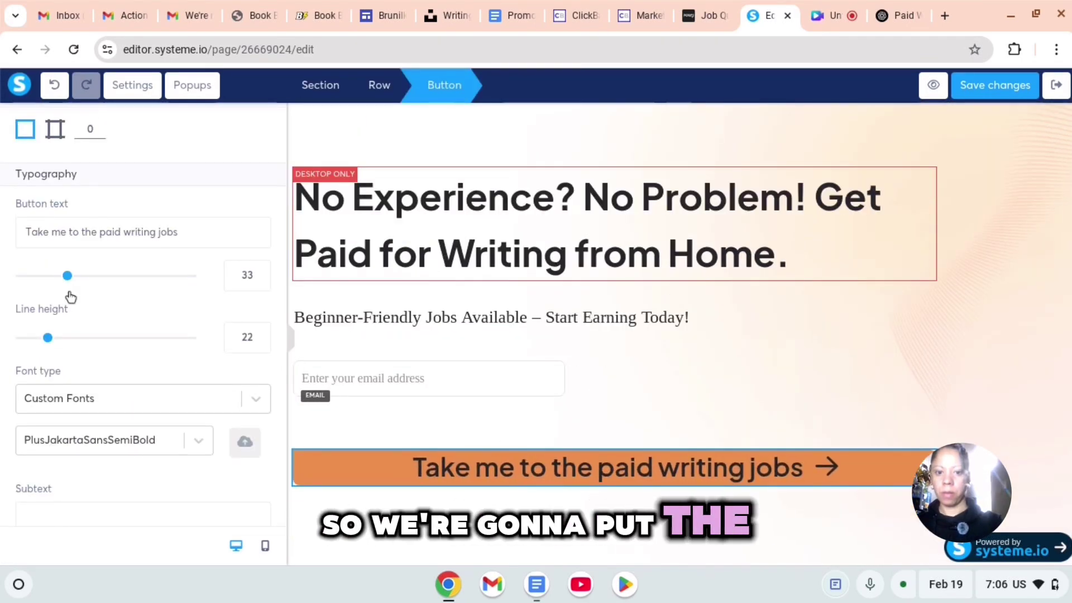
- Try to widen the email address field beneath the subheadline
click(567, 433)
click(561, 435)
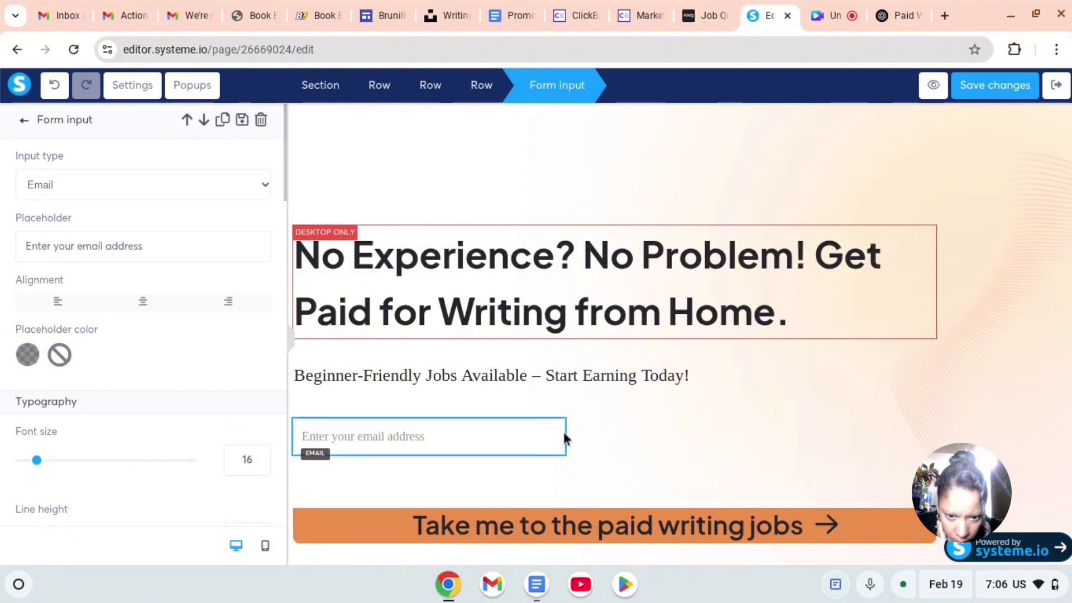
click(763, 448)
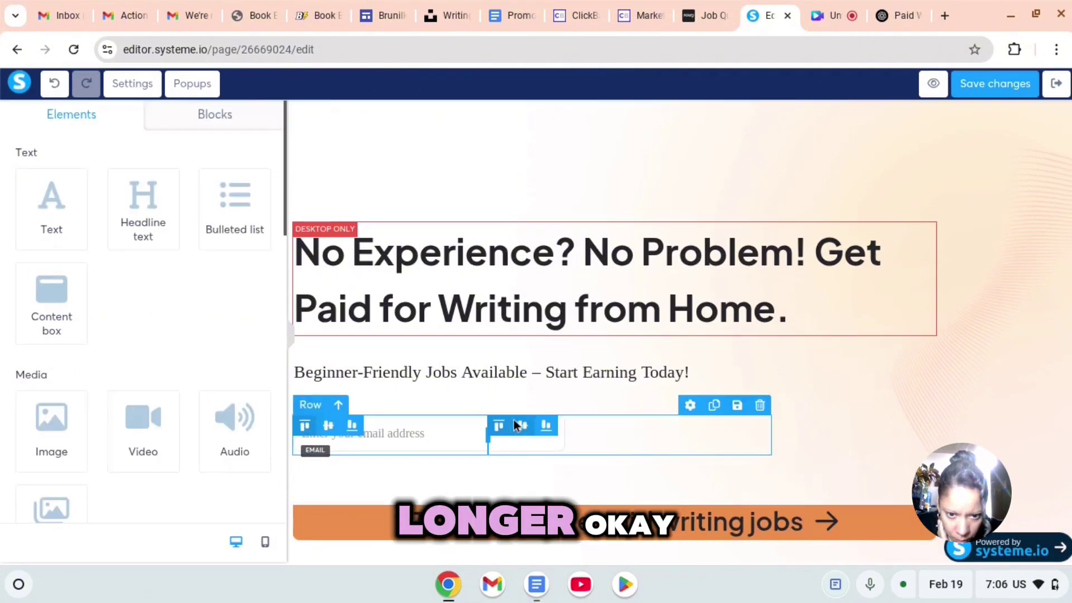
click(580, 436)
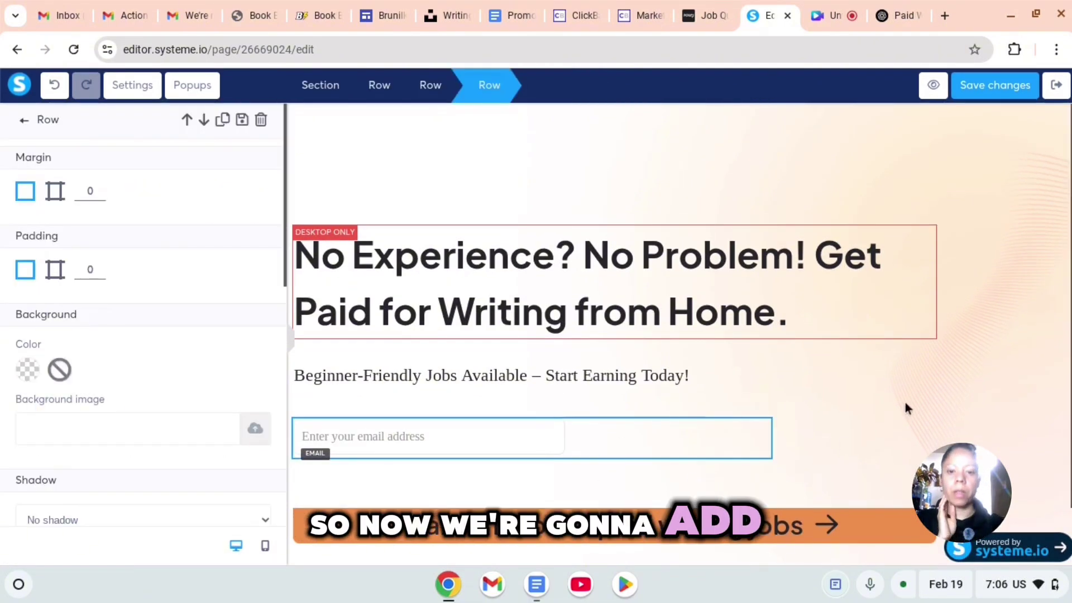
click(850, 387)
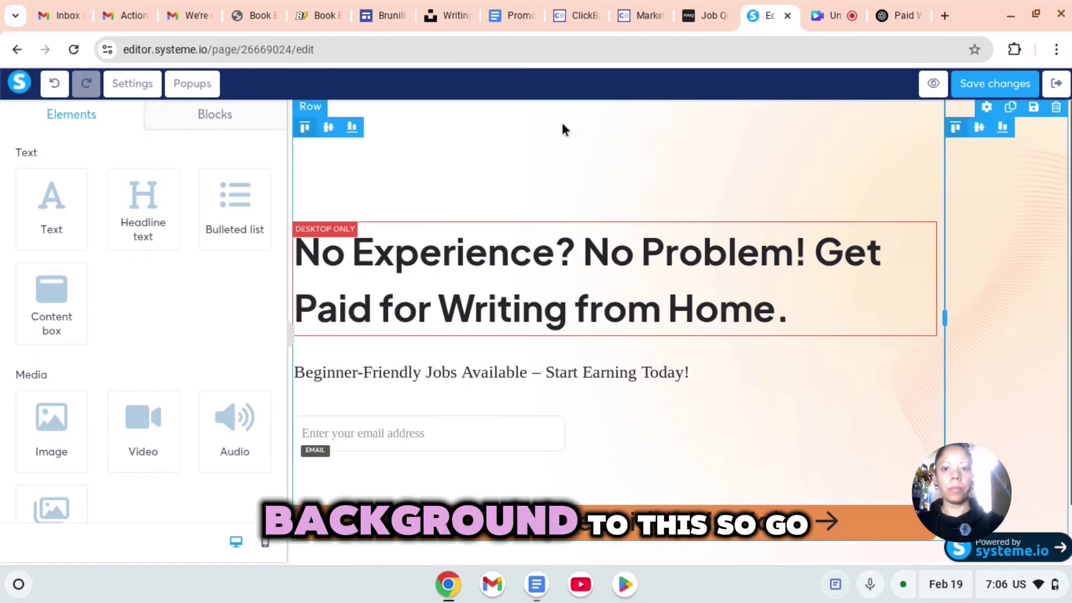
- In the page settings, upload the downloaded laptop photo lauren-mancke-aOC7TSLb1o8-unsplash.jpg and insert it as the page's background image
scroll(631, 363, down, 1)
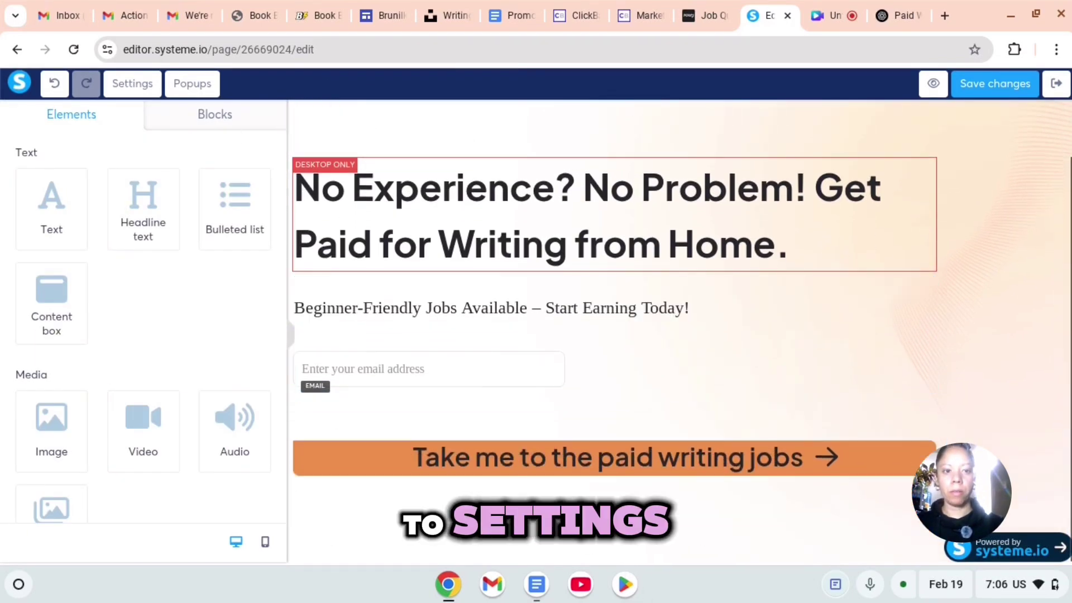
click(610, 558)
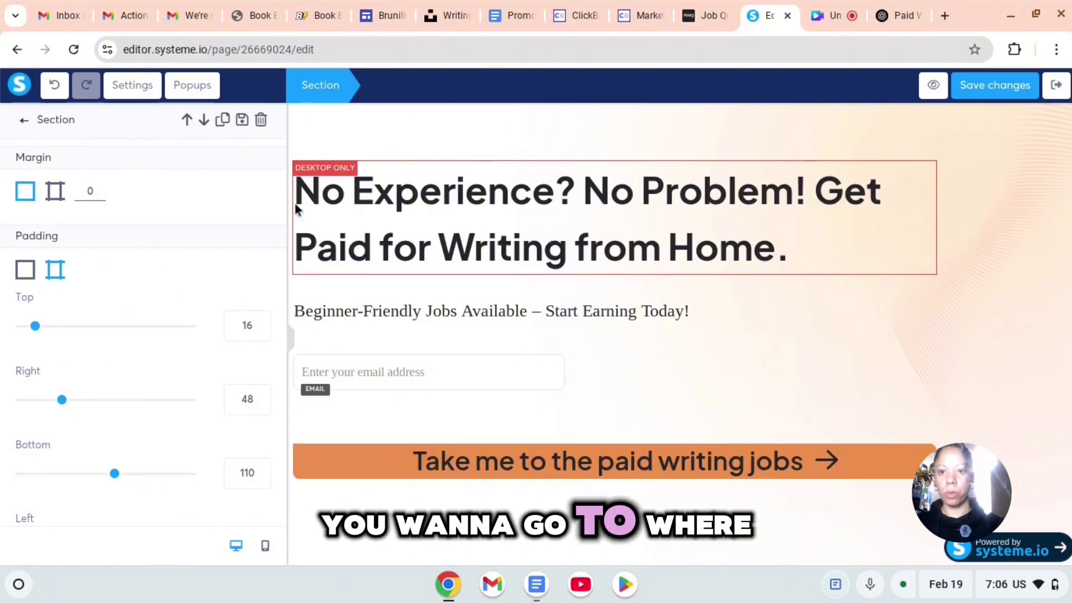
click(134, 85)
scroll(84, 257, down, 6)
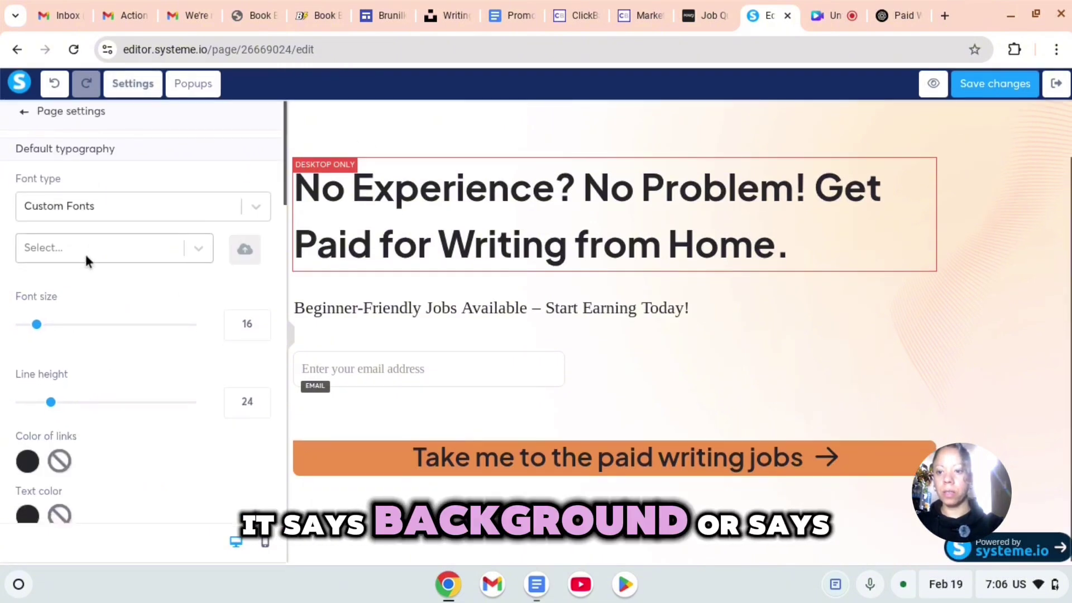
scroll(83, 268, down, 7)
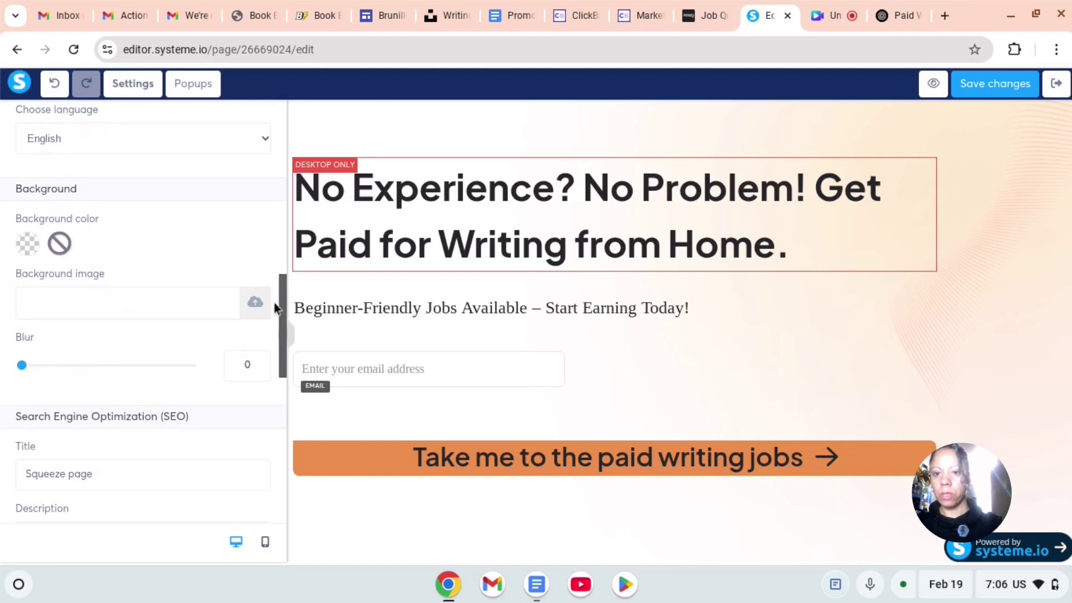
click(260, 316)
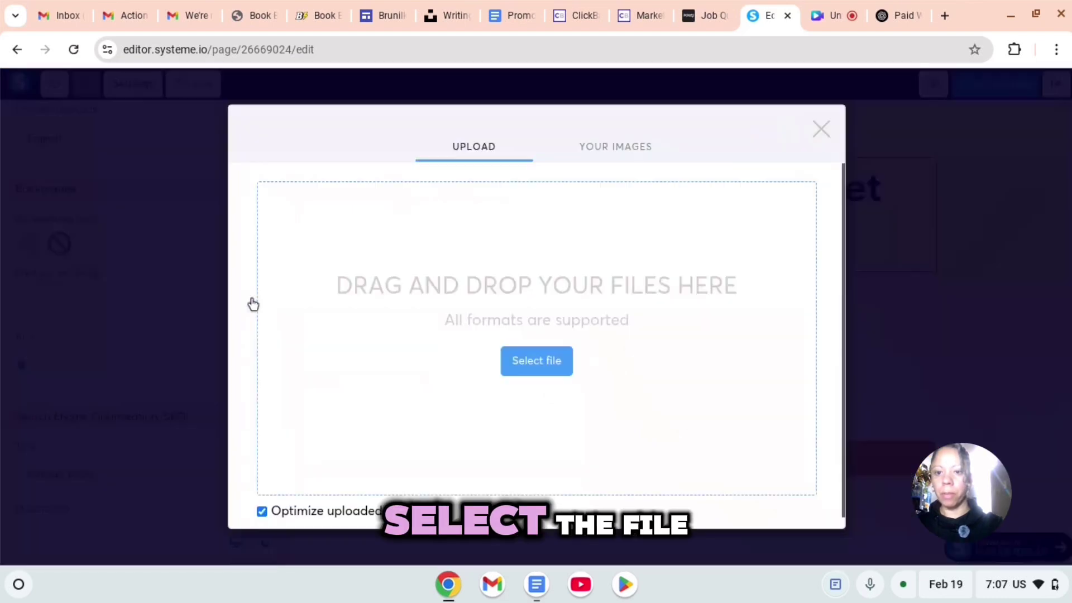
click(554, 364)
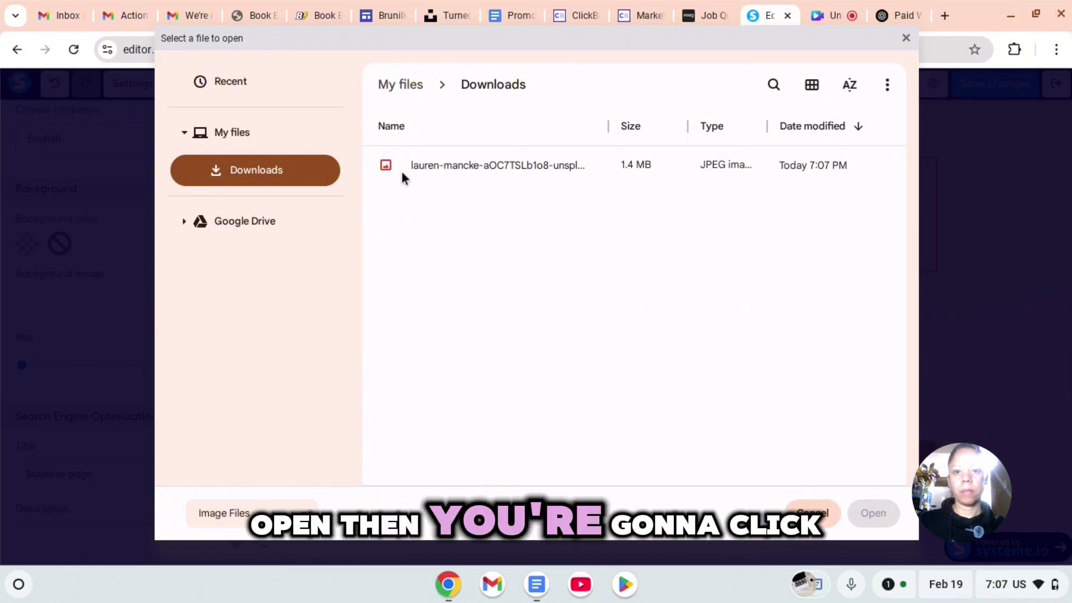
click(401, 171)
click(873, 513)
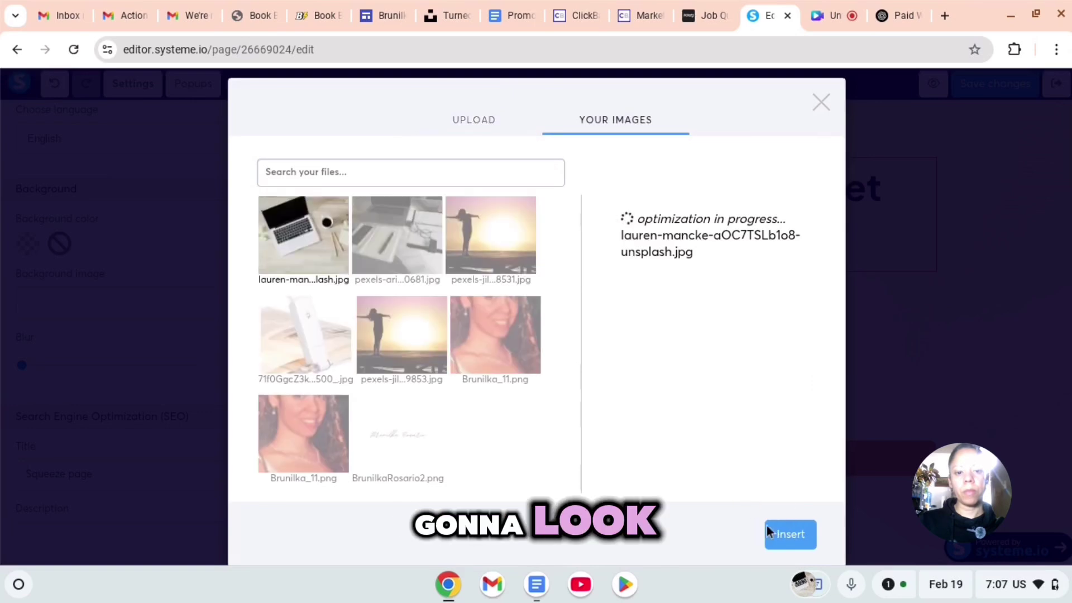
click(790, 536)
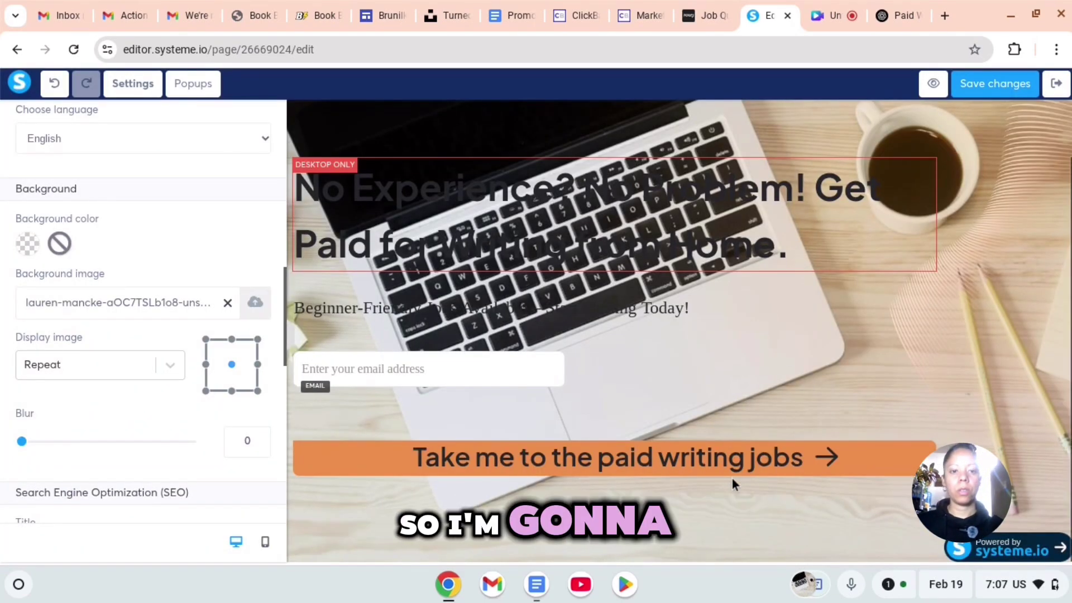
- Change the text color of the "No Experience? No Problem!" headline to white
click(773, 310)
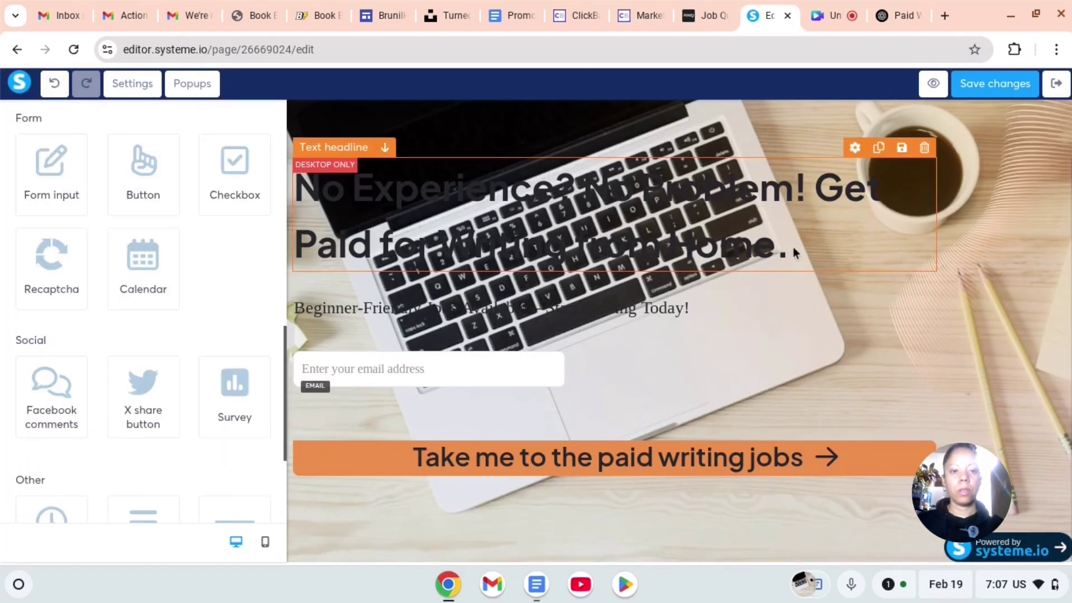
click(829, 257)
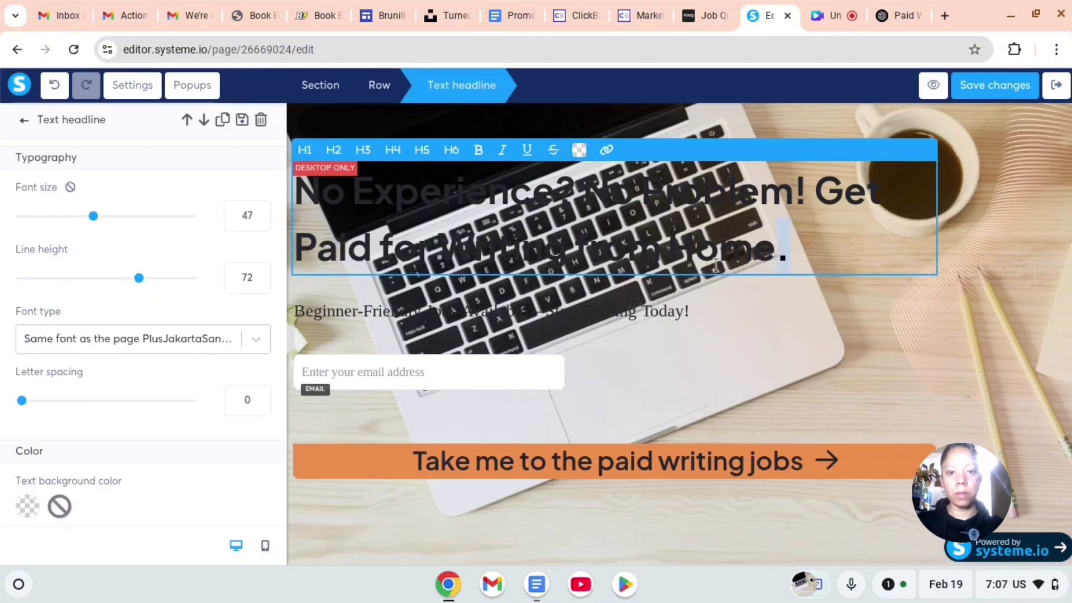
click(580, 150)
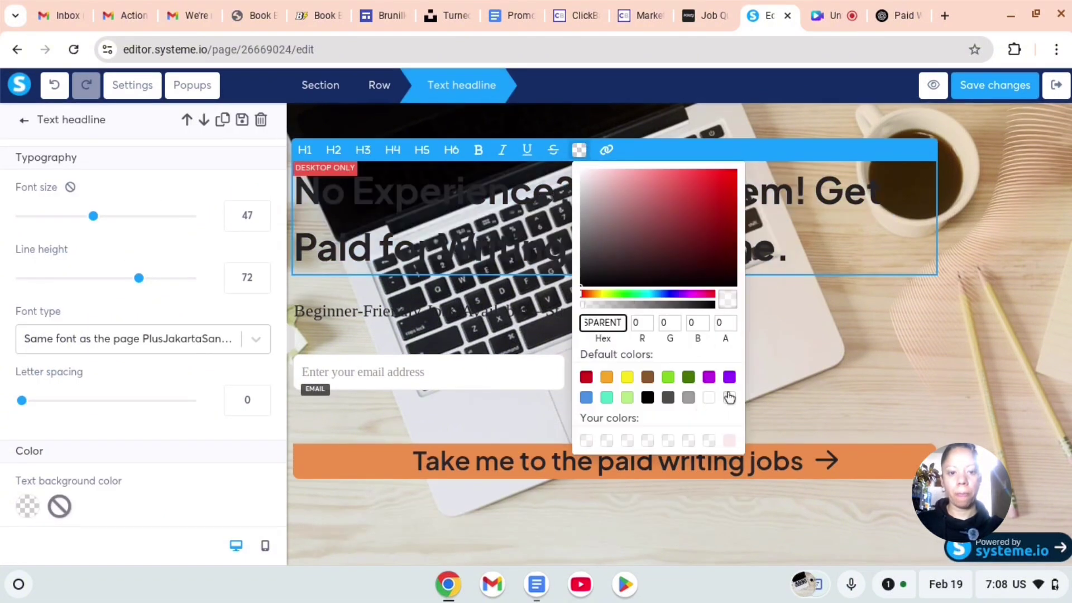
click(709, 397)
click(914, 328)
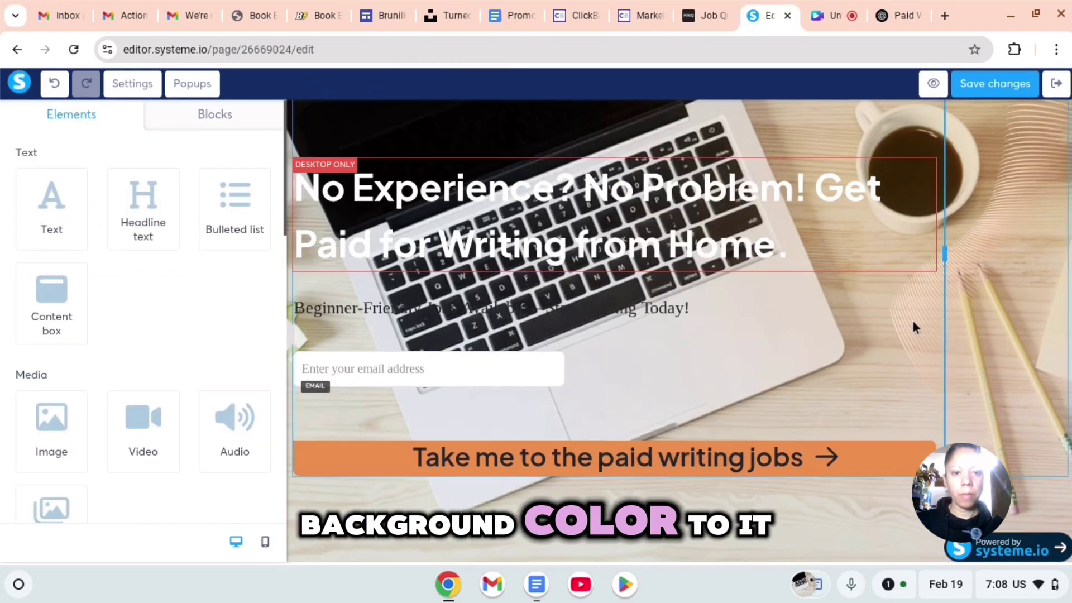
- Give the "No Experience? No Problem!" headline a deep blue text background, hex 140ACF
click(836, 267)
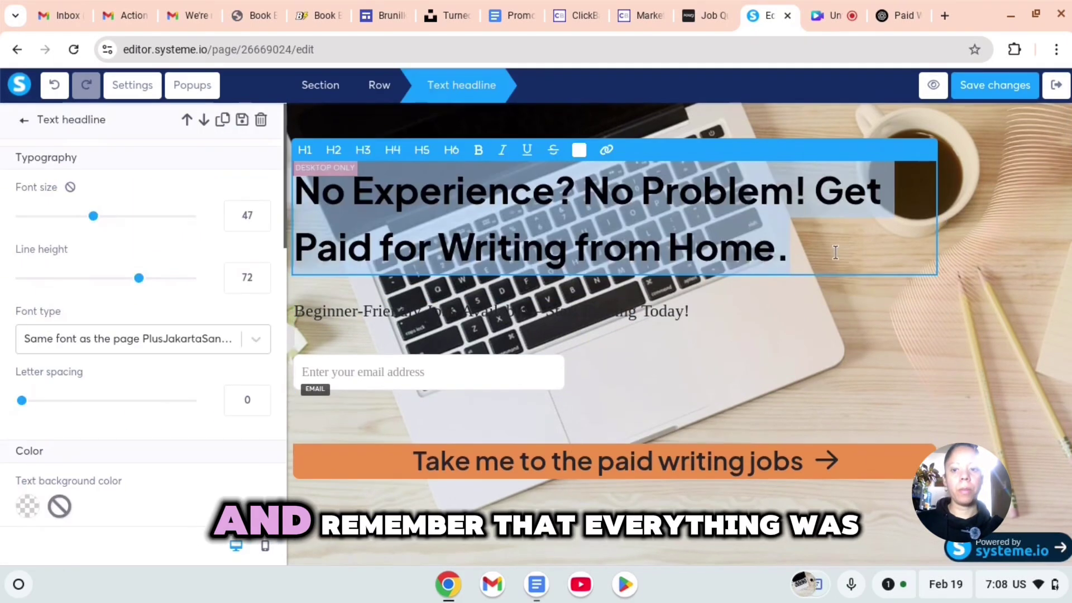
click(24, 505)
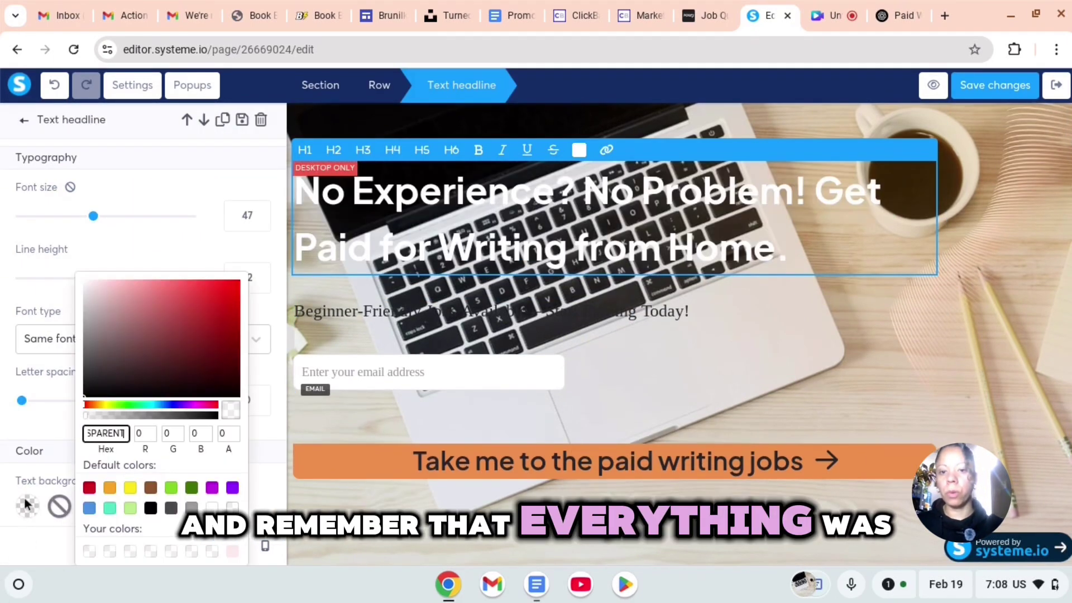
click(175, 404)
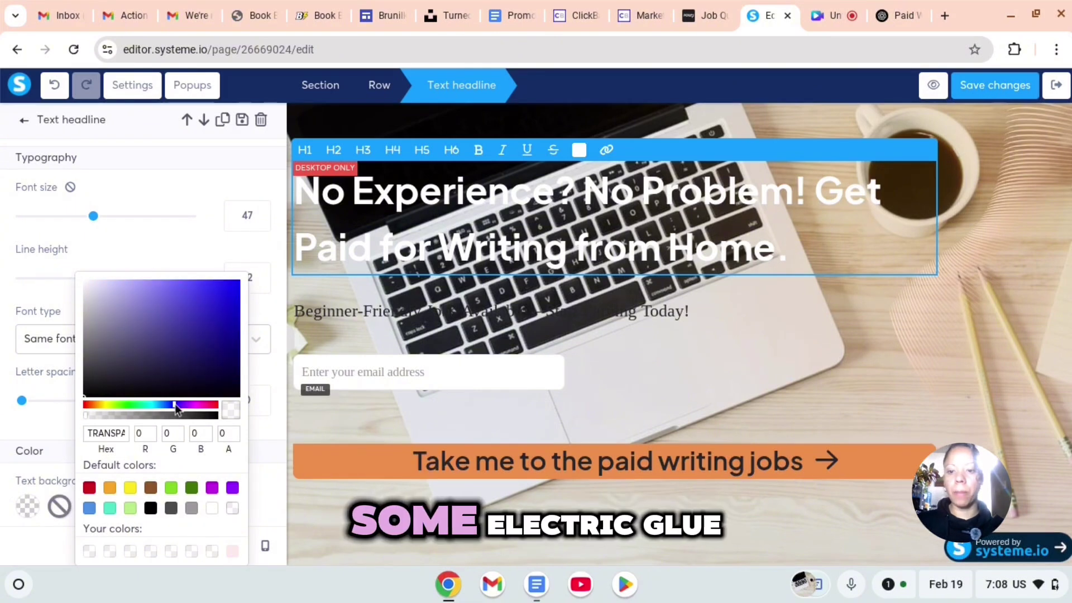
click(232, 302)
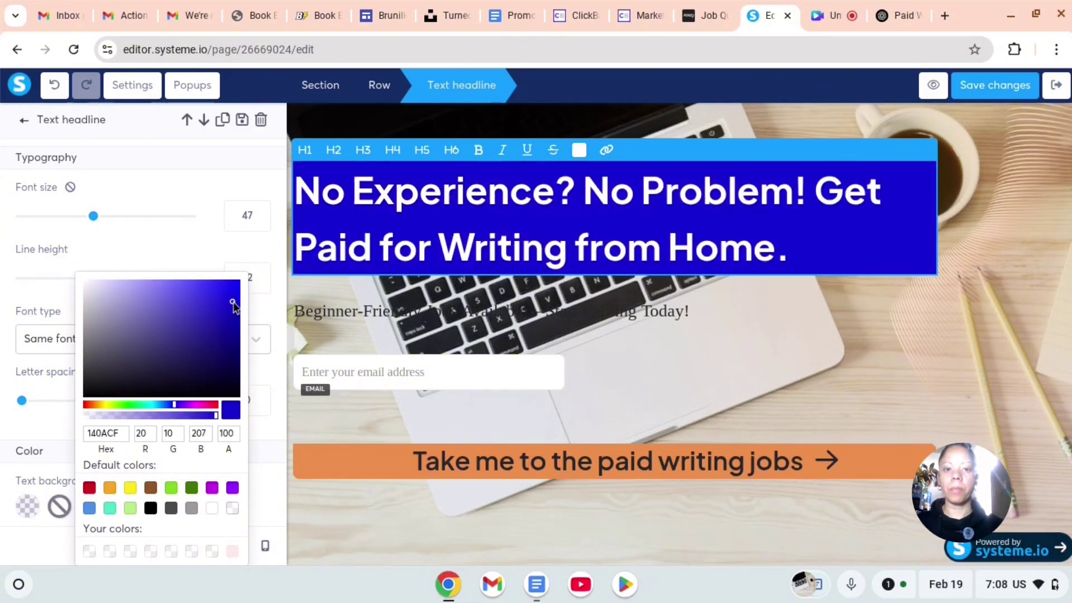
key(Escape)
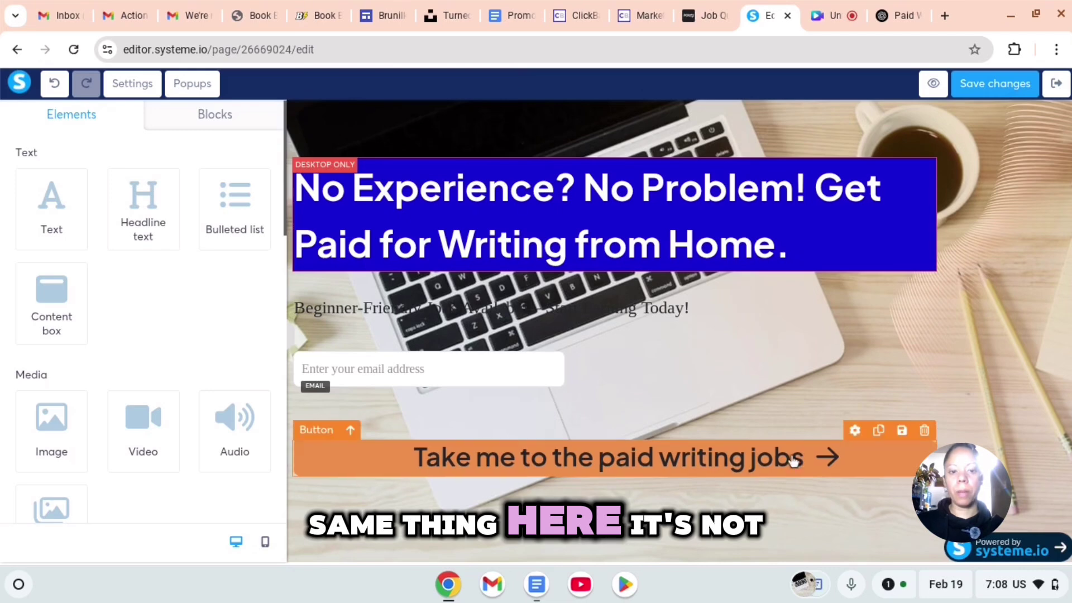
- Give the "Beginner-Friendly Jobs Available" subheadline a violet-blue text background and white text
click(580, 325)
click(579, 323)
click(23, 506)
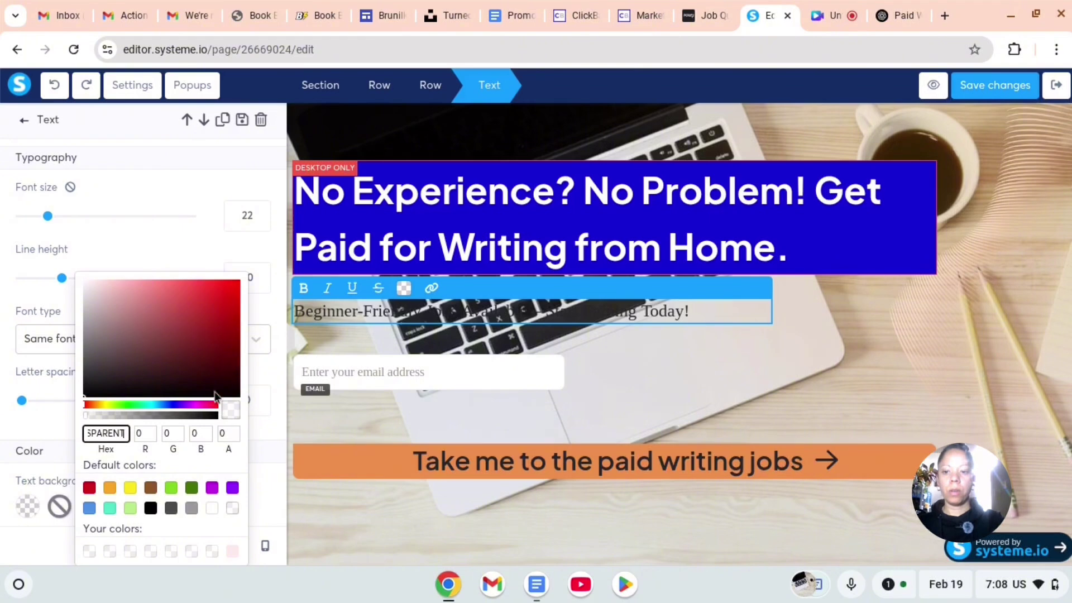
click(178, 406)
click(224, 296)
click(402, 288)
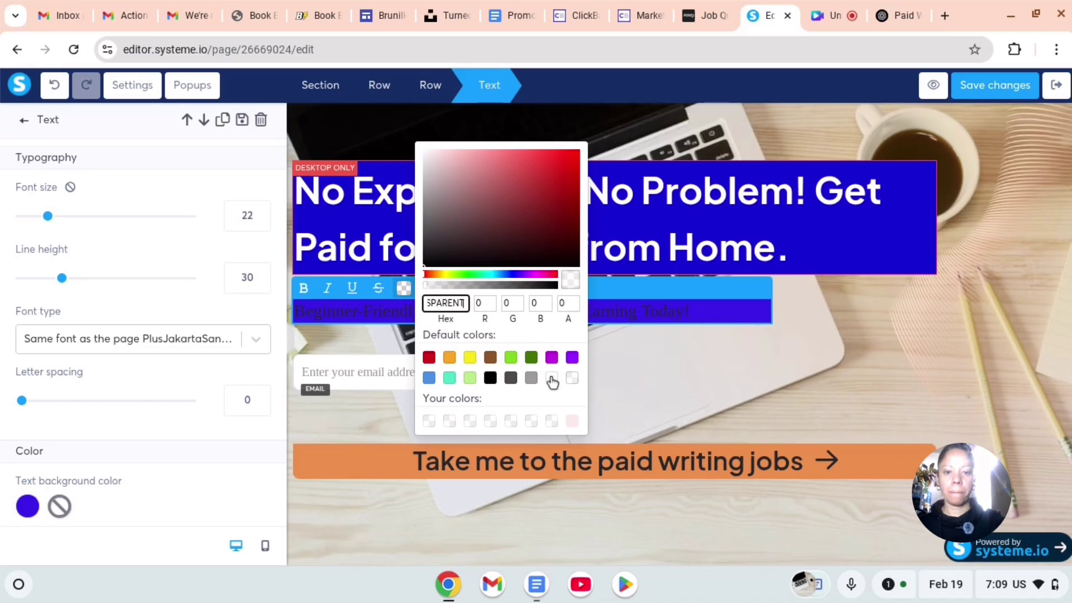
click(904, 334)
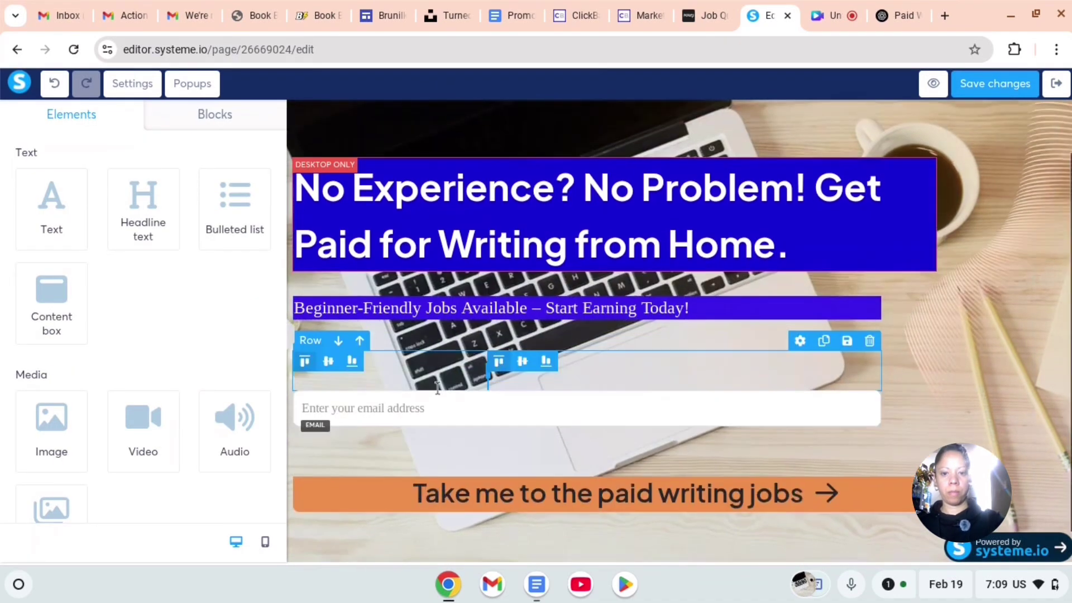
- Make the email address field's background transparent and set its text color to blue
click(466, 419)
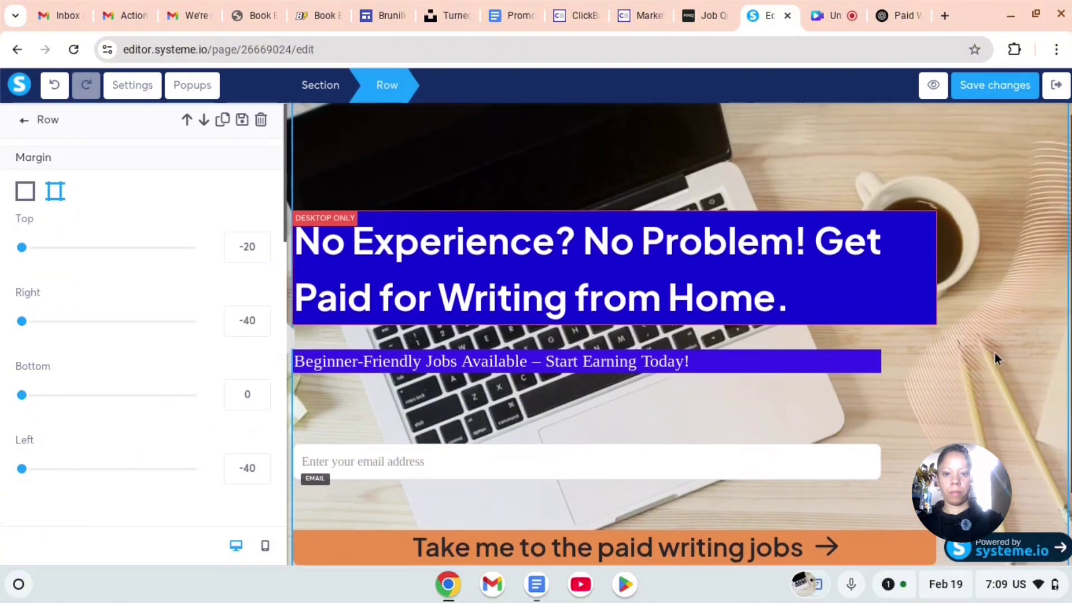
click(996, 334)
click(591, 463)
scroll(140, 335, down, 10)
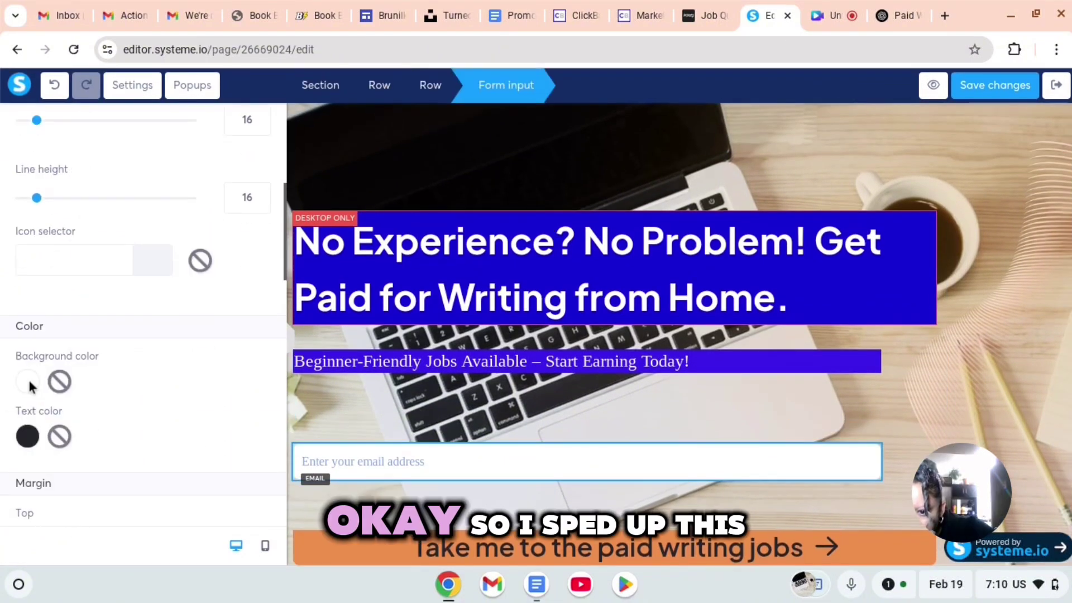
click(28, 382)
click(185, 368)
click(205, 291)
click(59, 381)
click(27, 436)
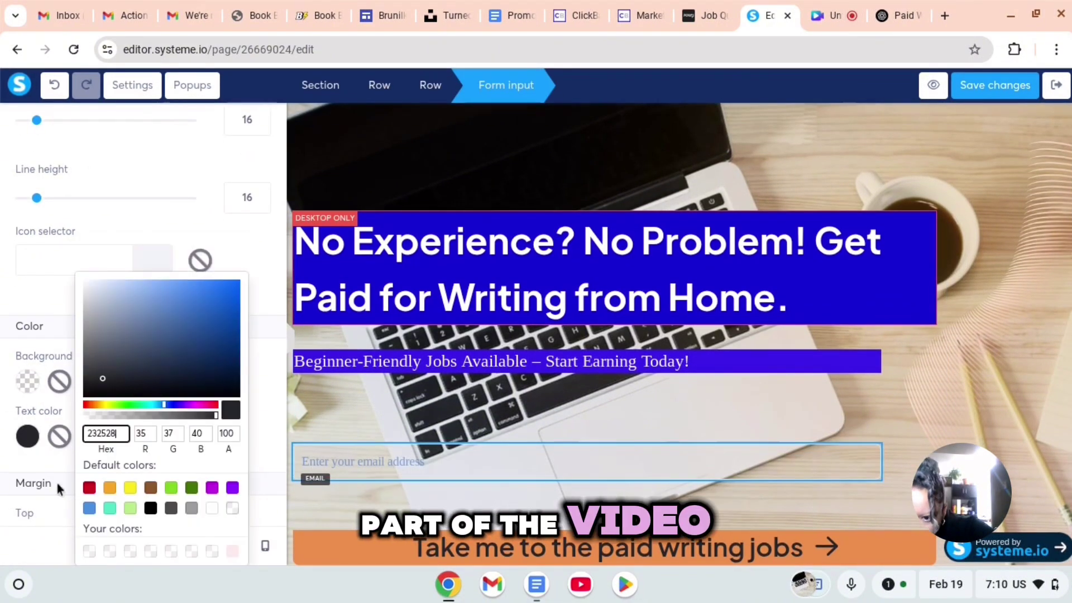
click(216, 311)
- Change the border color of the email address field to blue
click(432, 465)
click(432, 465)
scroll(111, 390, down, 10)
click(29, 438)
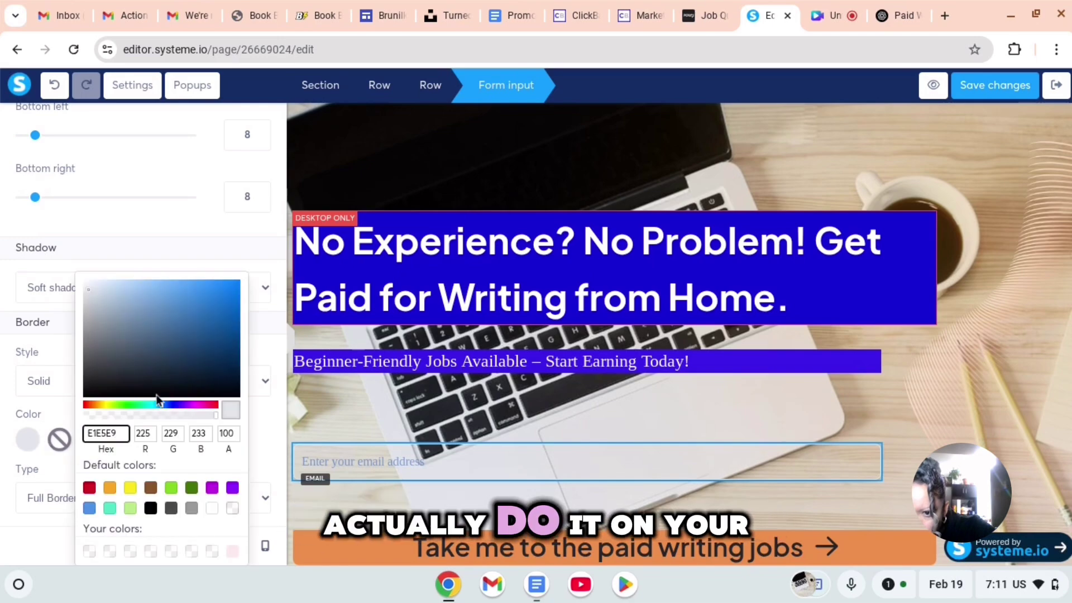
click(149, 505)
click(1001, 338)
- Preview the opt-in page without the preview-mode banner, and return to the editor
click(933, 84)
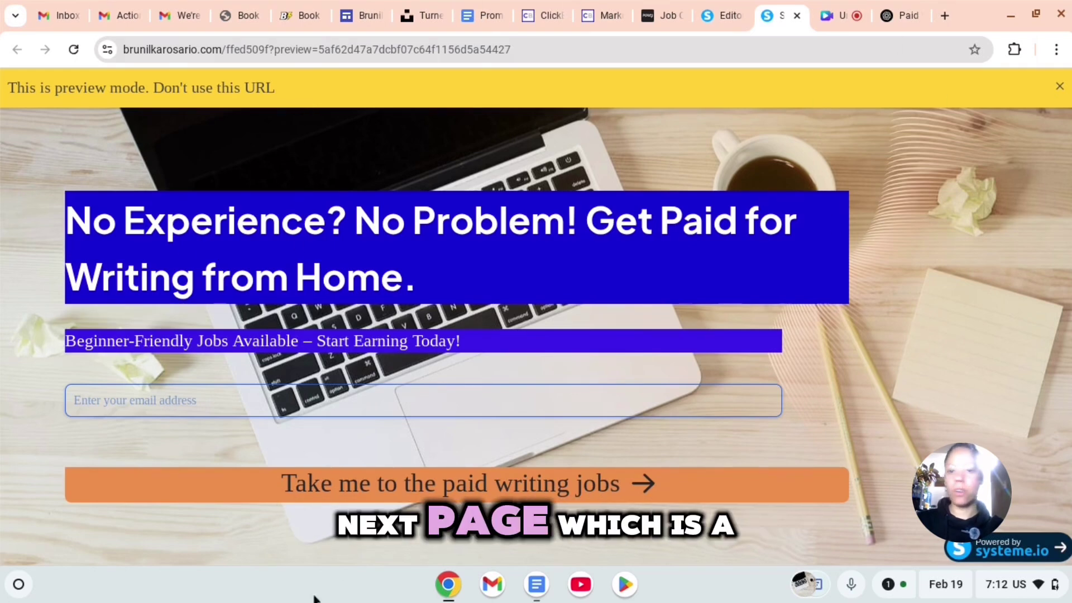
click(1056, 87)
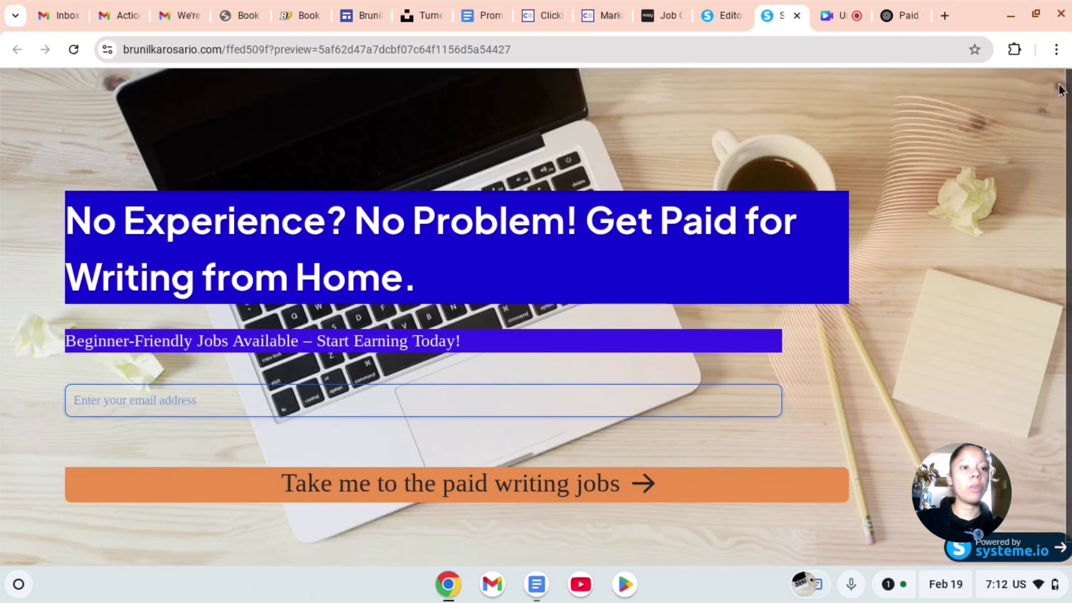
click(795, 16)
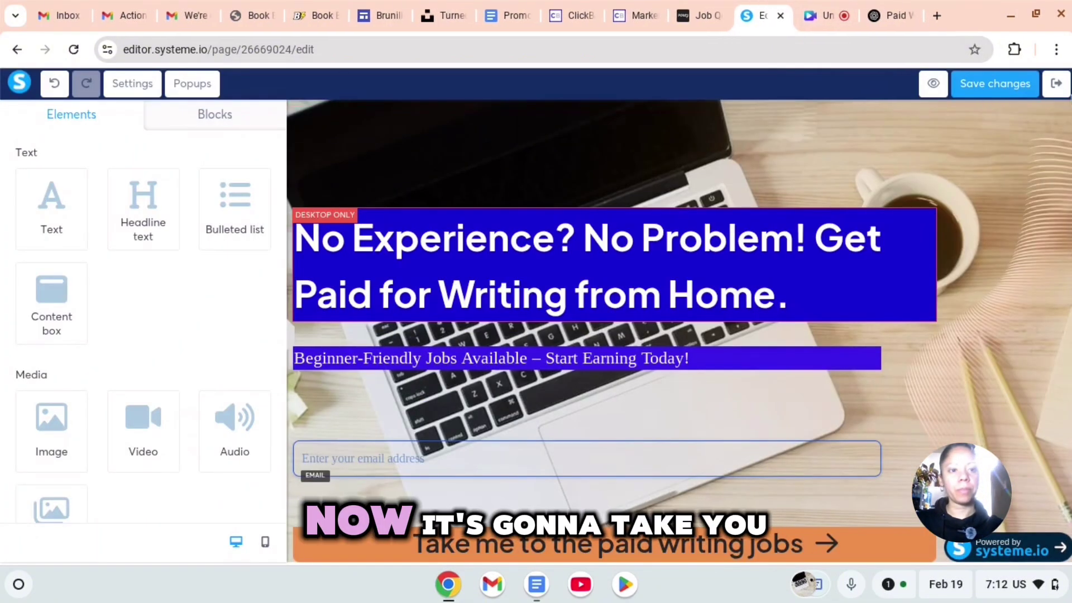
- Exit the page editor with the changes saved and open the funnel's Thank You / Download Page step
click(1055, 86)
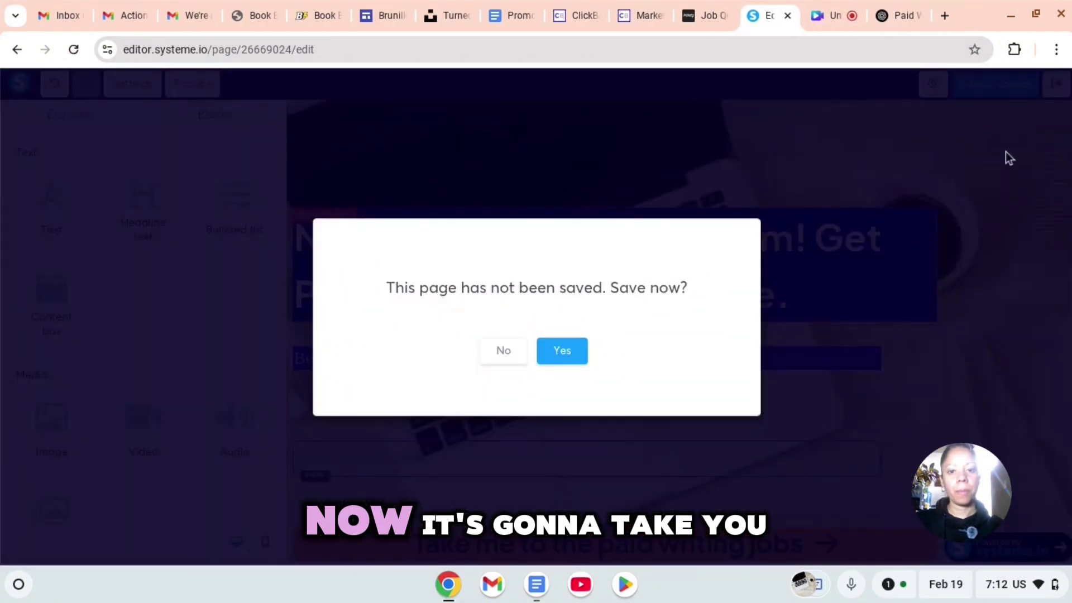
click(562, 351)
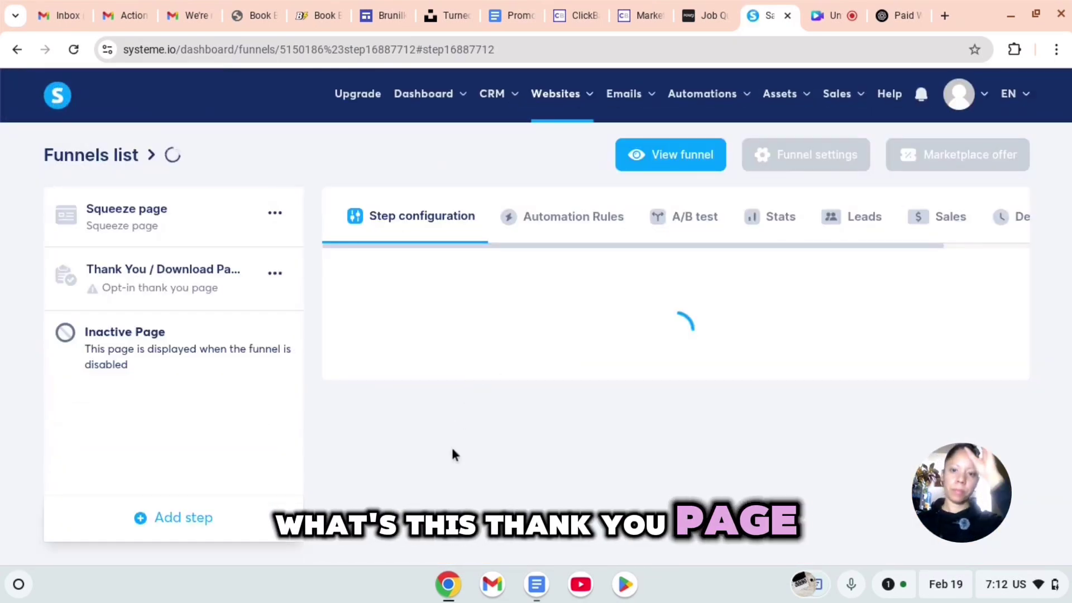
click(231, 282)
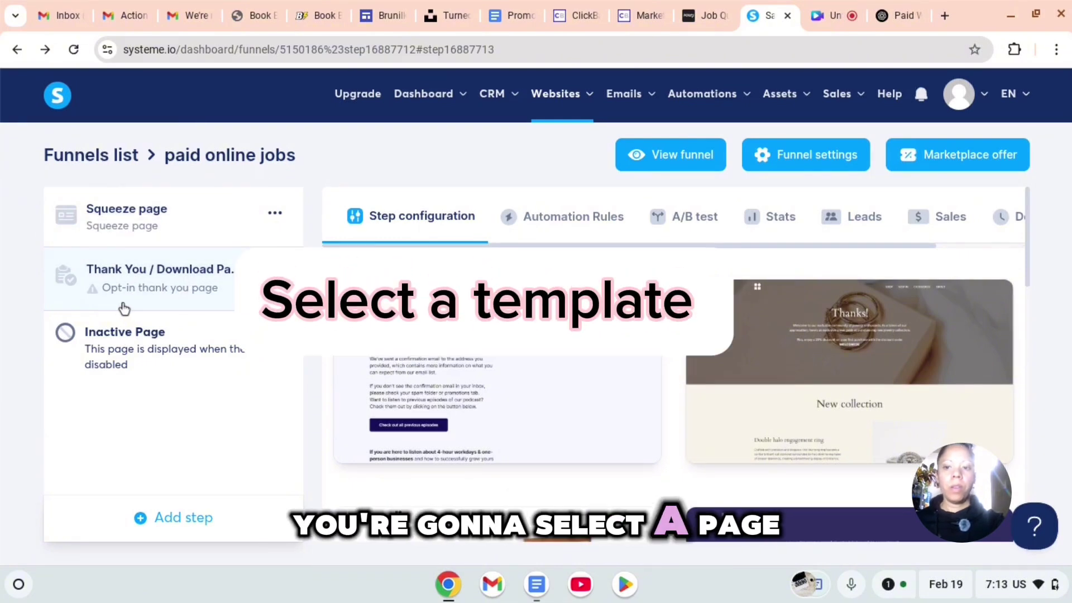
- Choose the dark purple "Thank you!" template with the pink button for the thank-you page and open it for editing
mouse_move(484, 416)
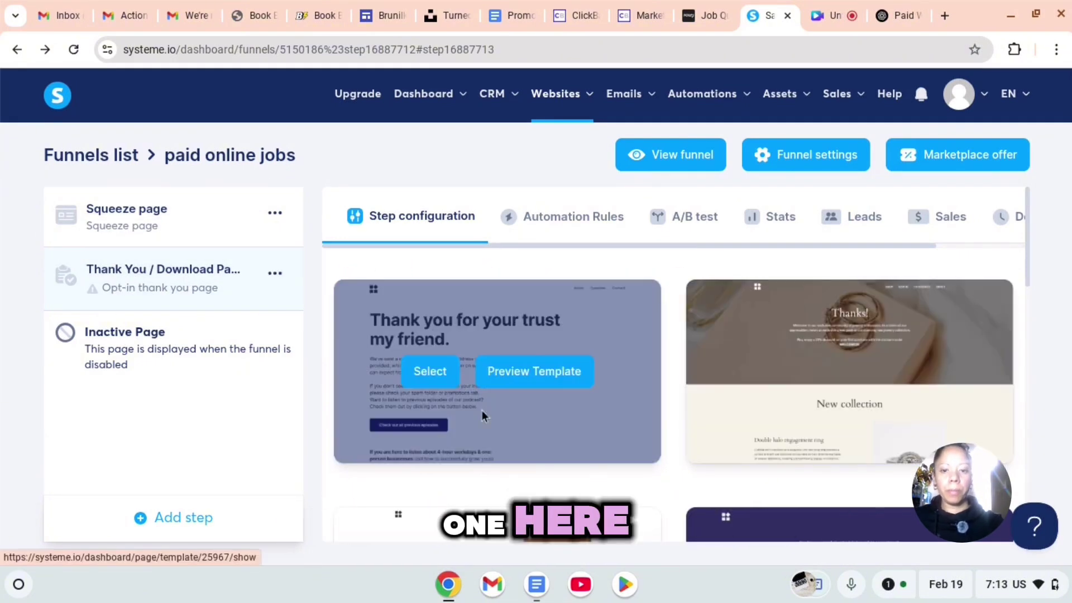
scroll(670, 369, down, 3)
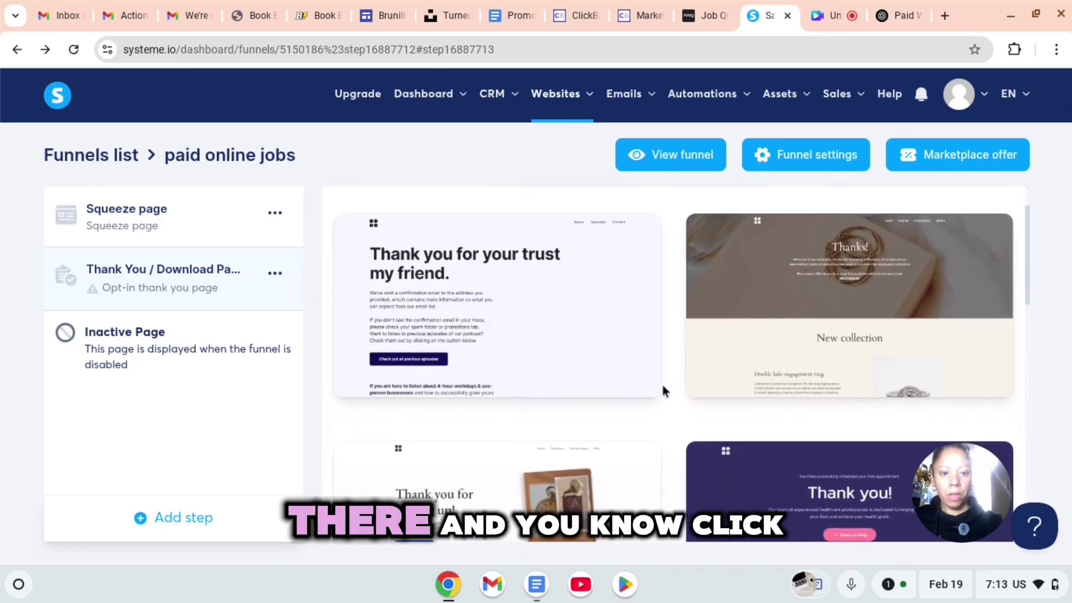
mouse_move(967, 390)
click(780, 428)
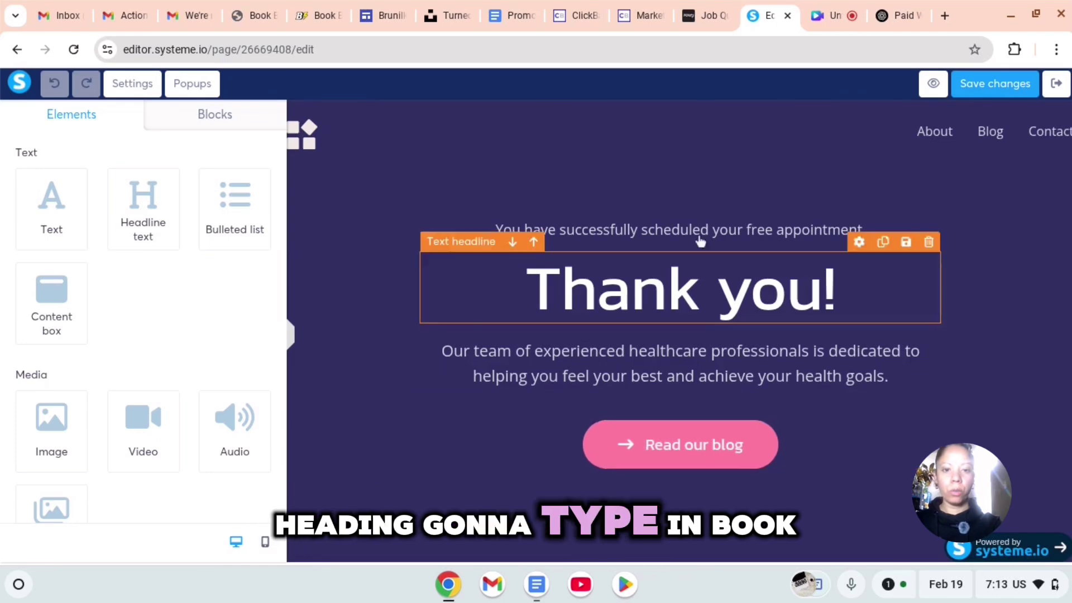
- Replace the appointment line above the "Thank you!" headline with "Congrats!" and set its font size to 55
triple_click(615, 234)
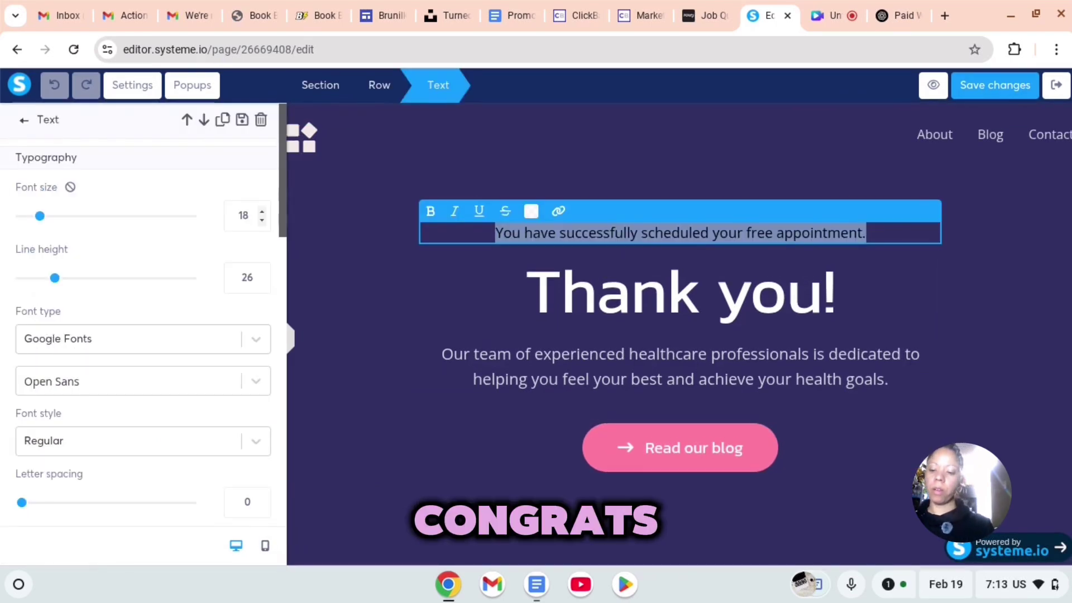
text(Congr)
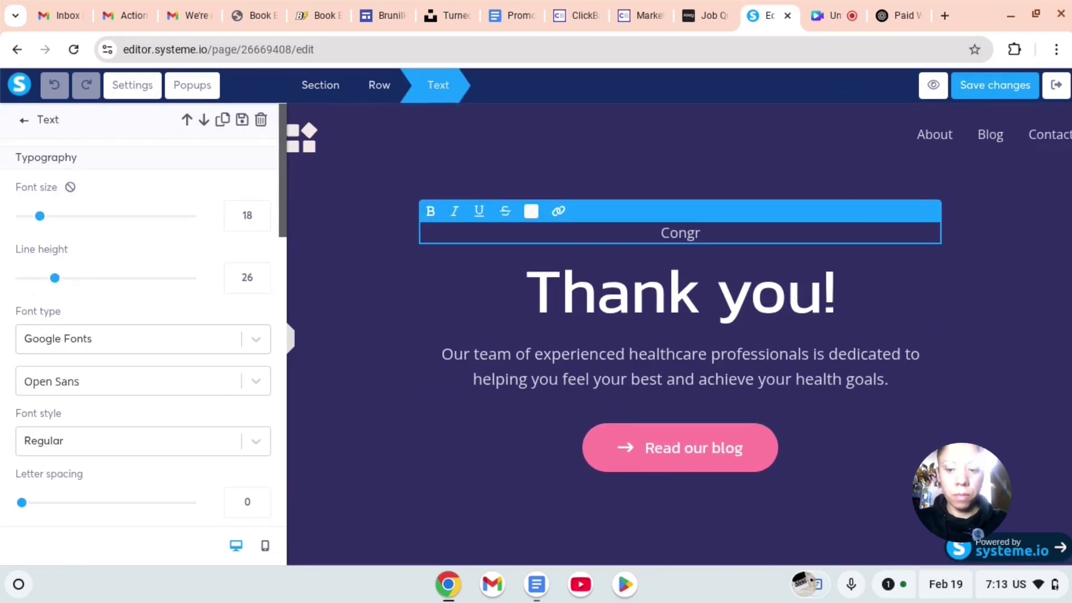
text(tats!)
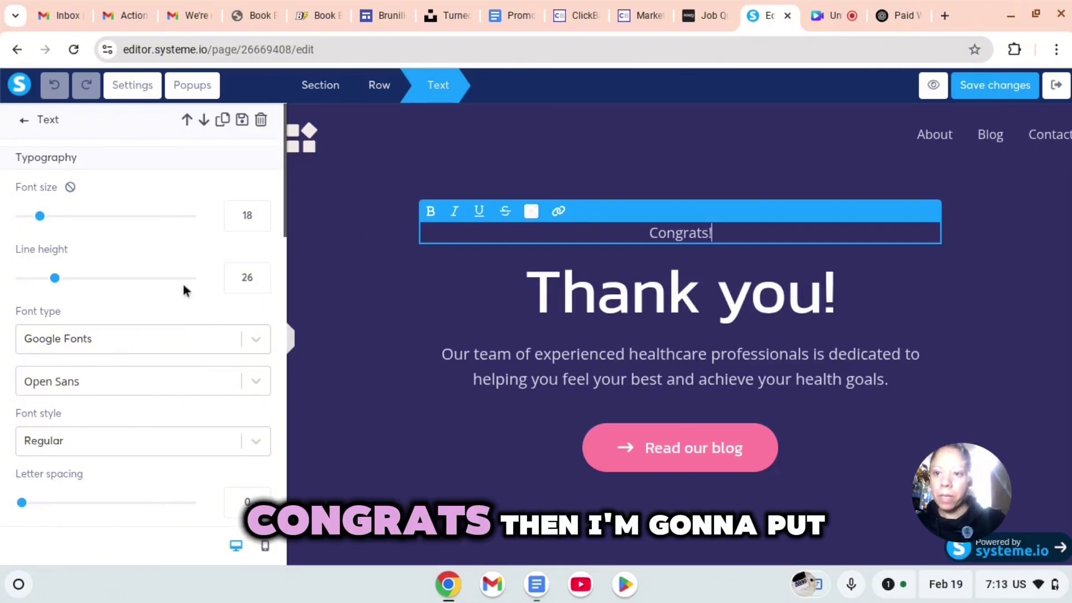
drag(45, 222, 110, 249)
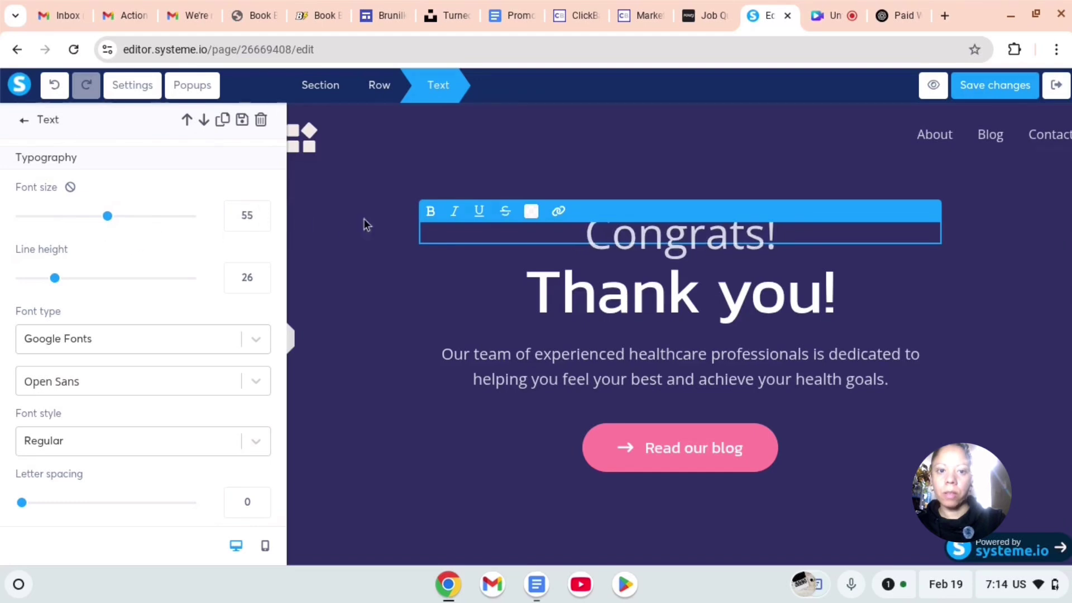
click(399, 220)
- Replace the "Thank you!" headline with "Thanks for signing up!"
click(664, 285)
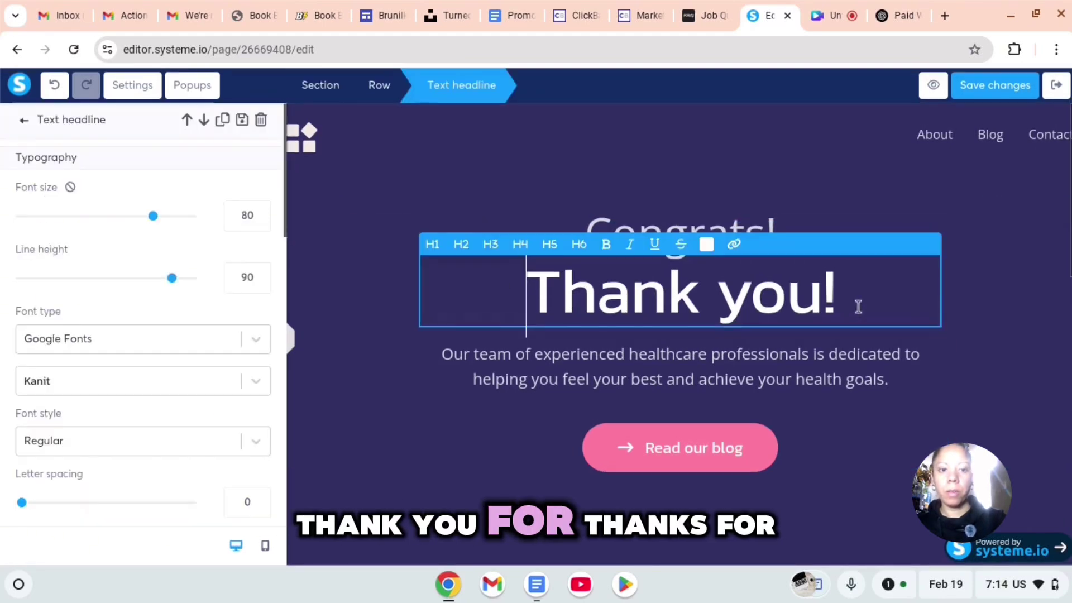
drag(836, 301, 521, 289)
text(Thanks for signnh)
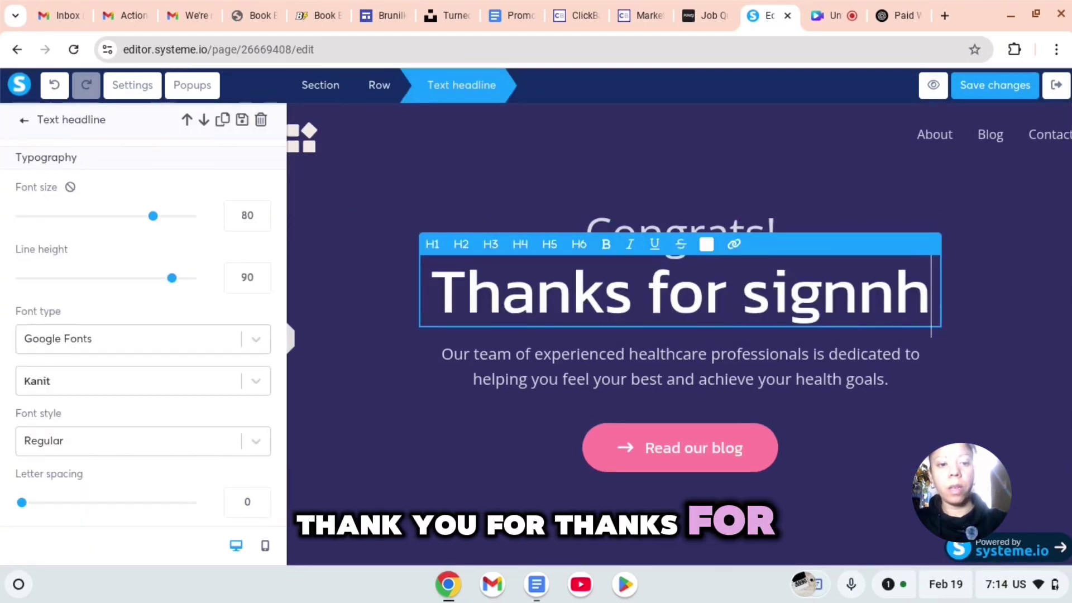
key(BackSpace)
key(BackSpace)
text(ing)
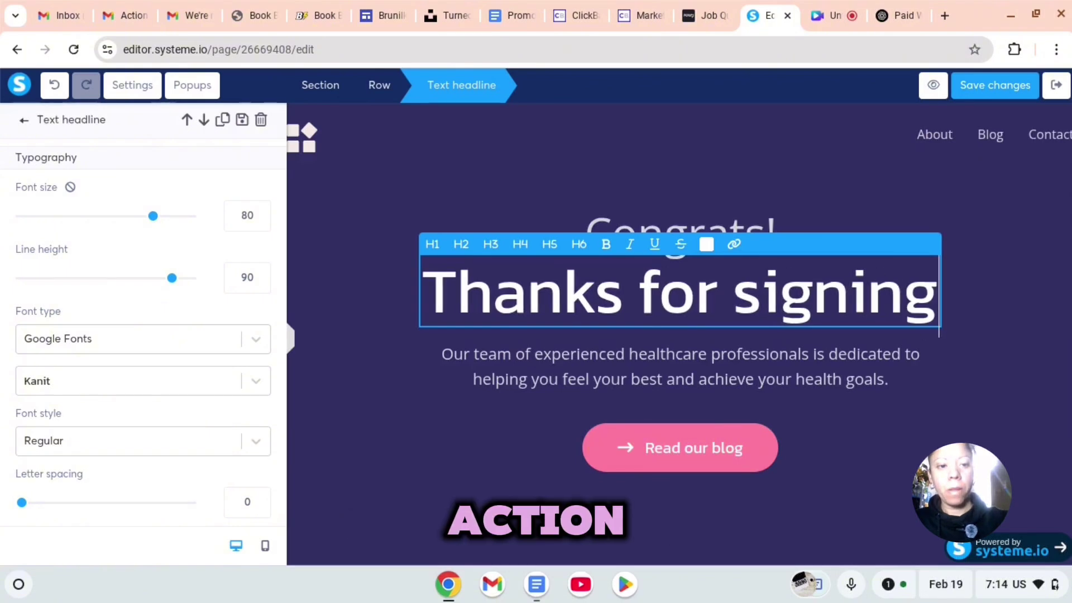
text( up)
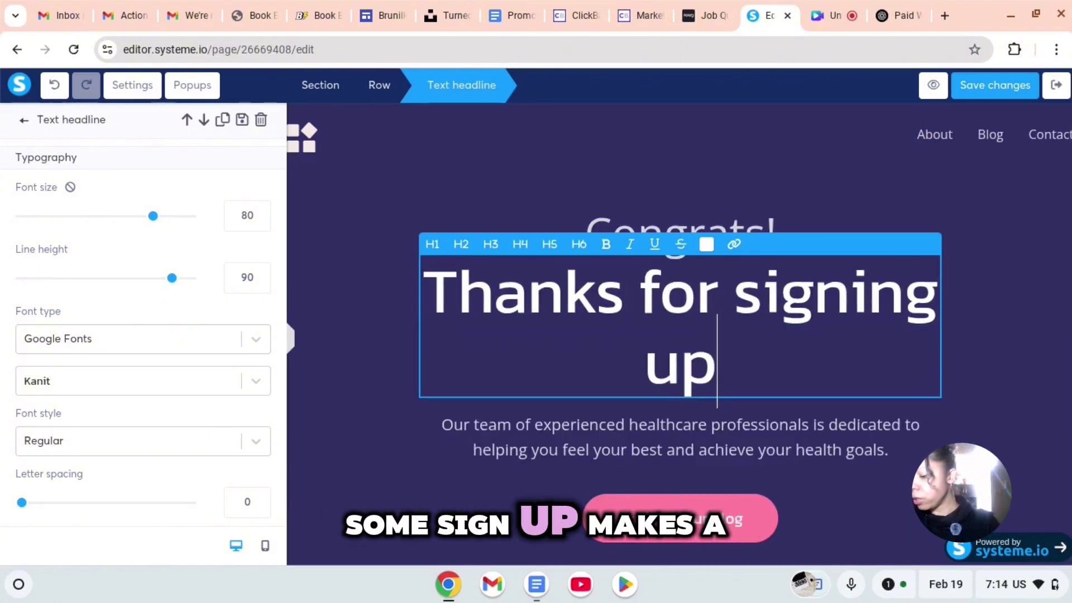
text(!)
key(Escape)
- Reduce the font size of the "Thanks for signing up!" headline to 66
click(445, 342)
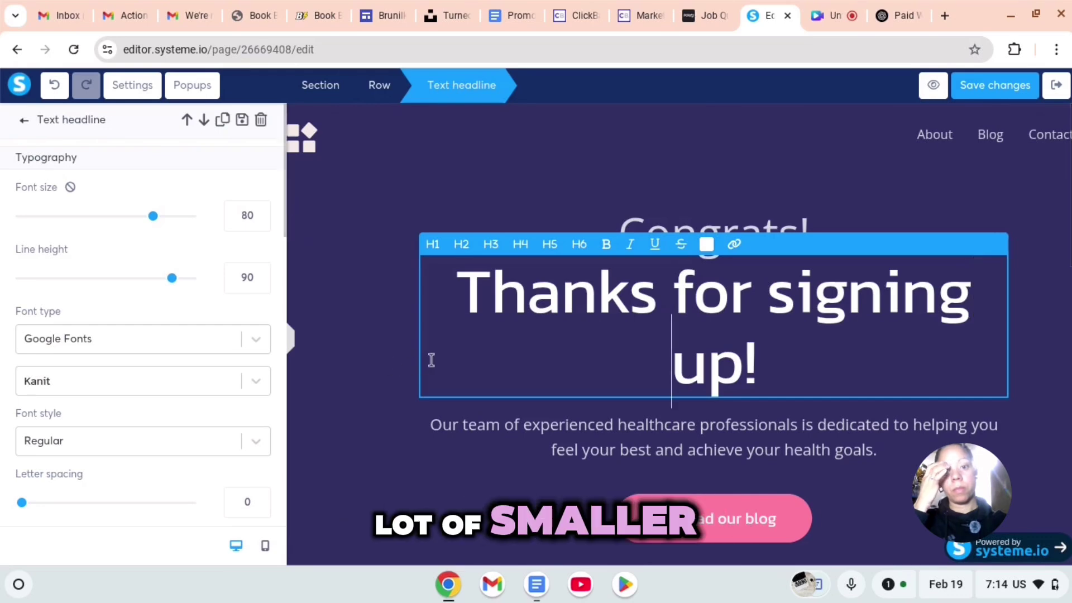
key(Escape)
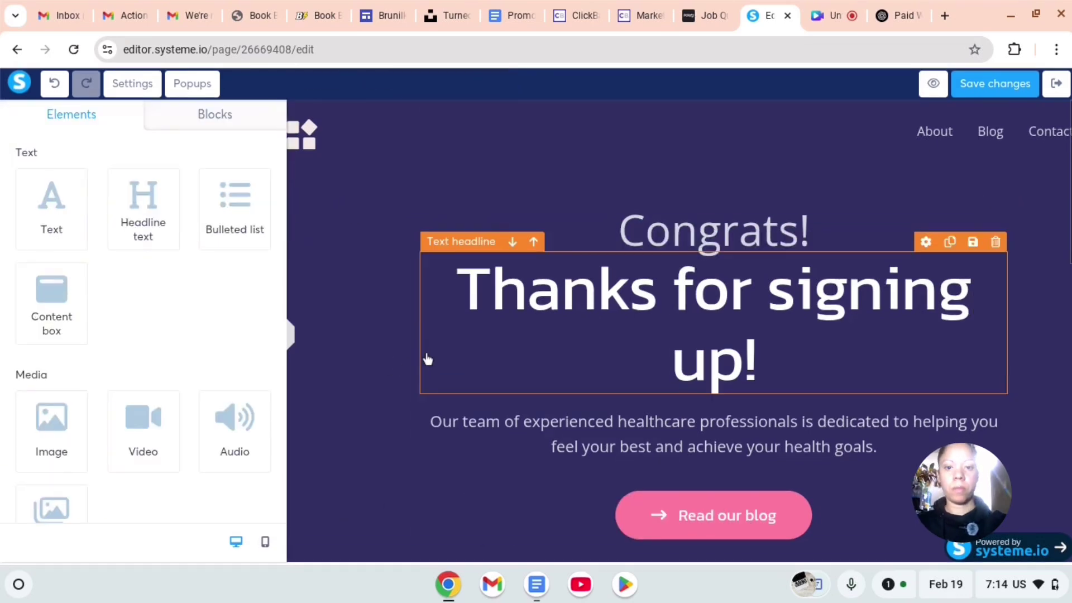
click(434, 361)
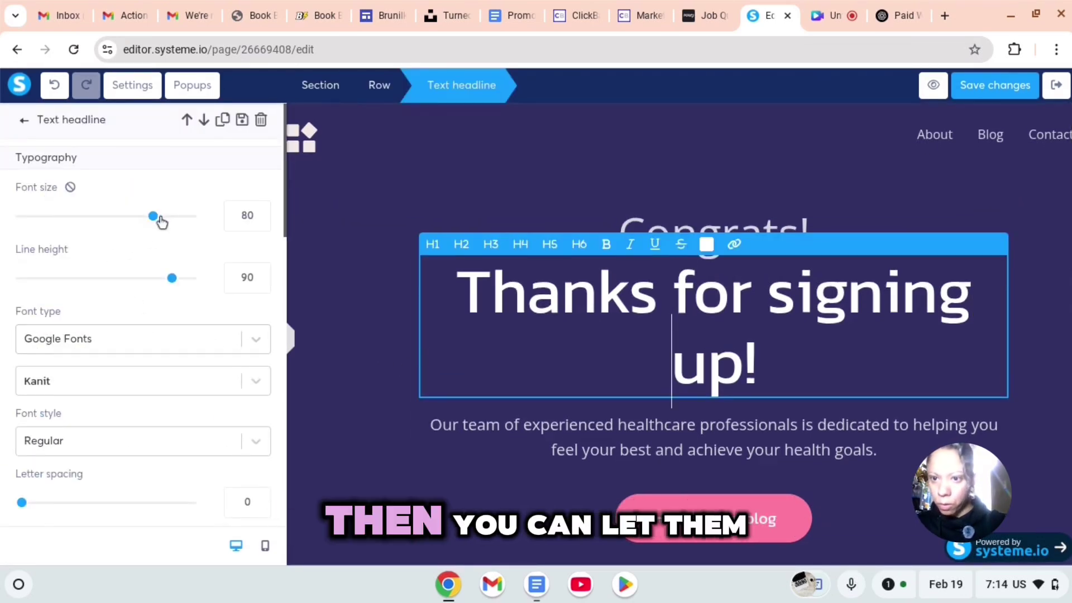
drag(154, 217, 126, 216)
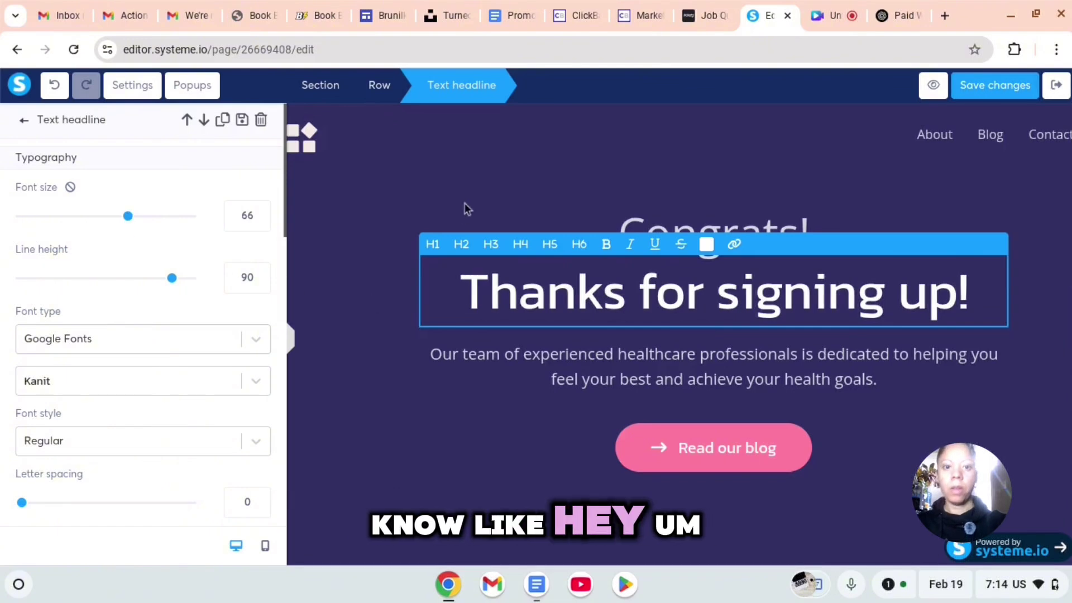
key(Escape)
- Replace the healthcare paragraph under the "Thanks for signing up!" headline with "Check your inbox for more info by clcking the bottong below"
double_click(478, 355)
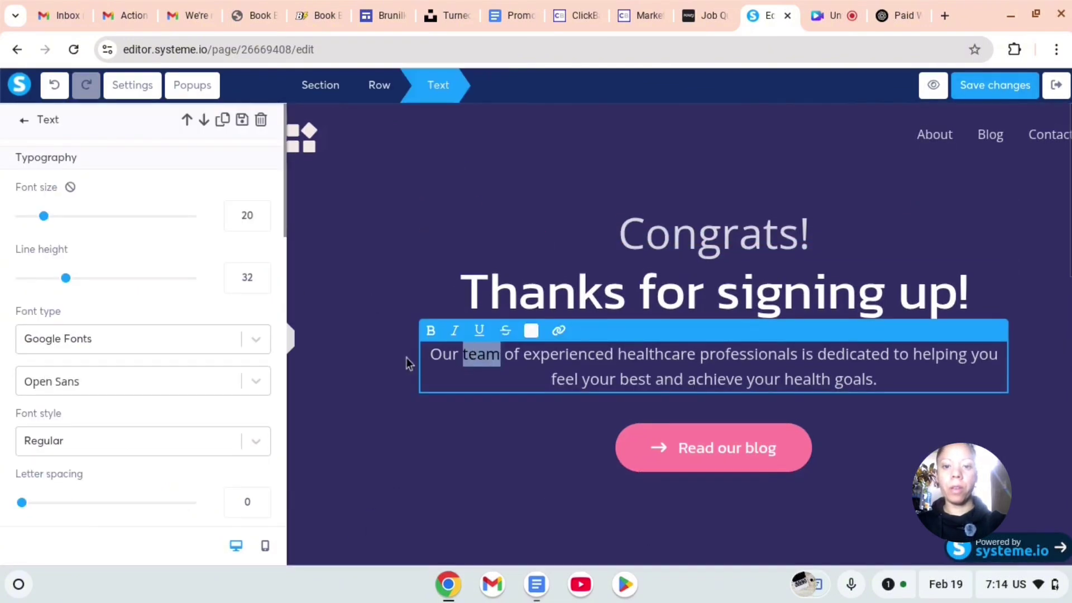
drag(441, 357, 916, 431)
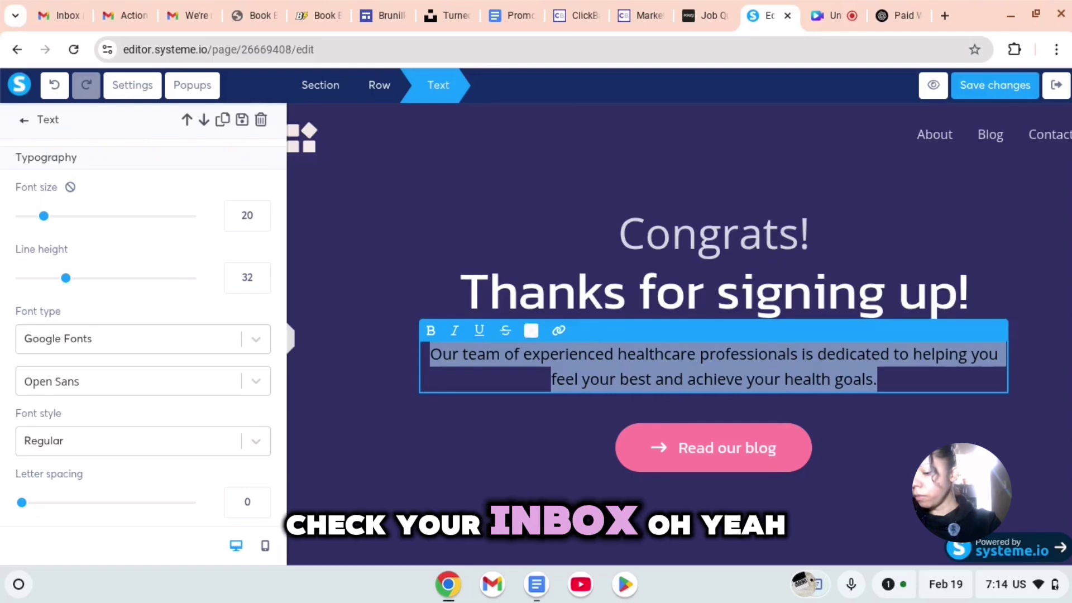
text(Check your inbox for more info)
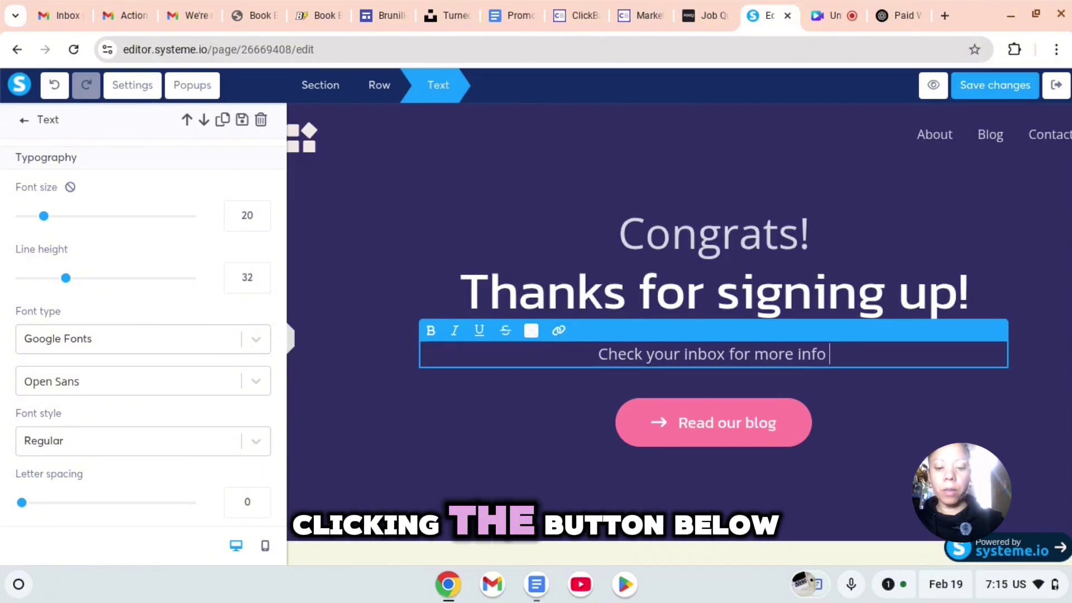
text(by cl)
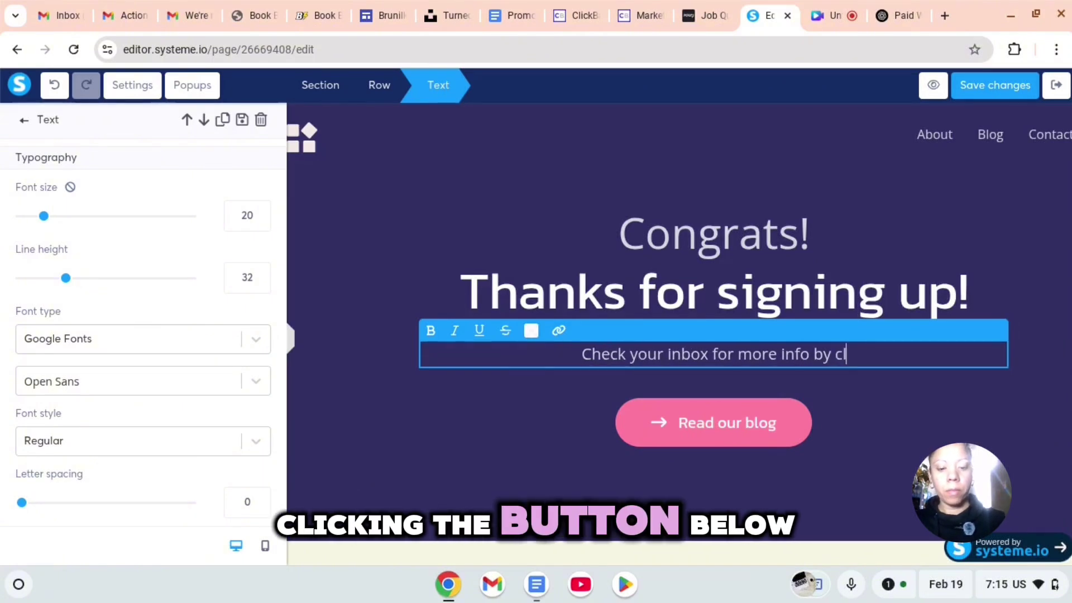
text(cking the b)
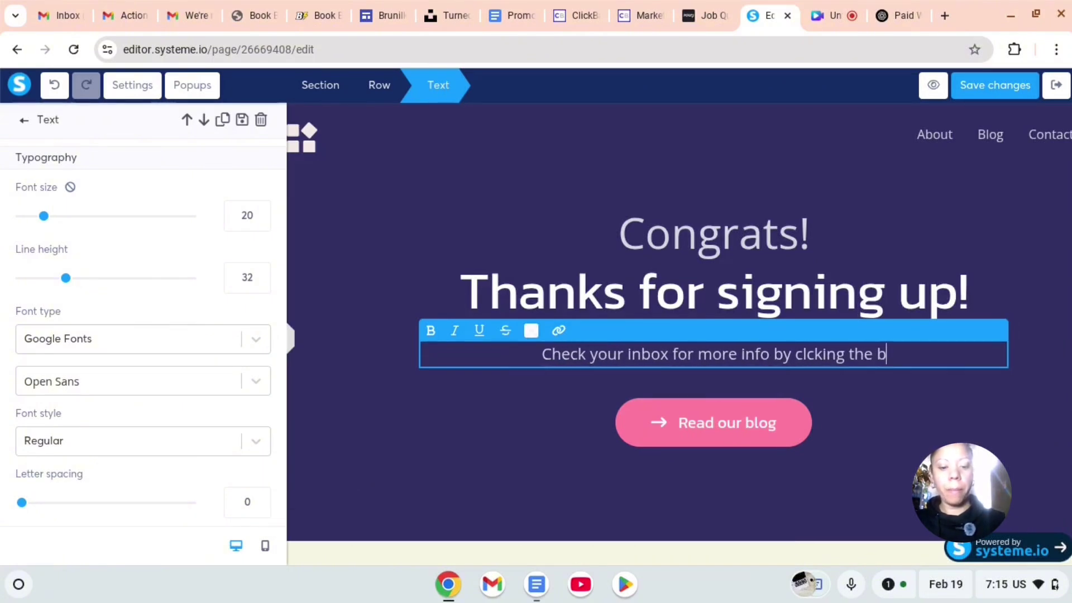
text(ottong b)
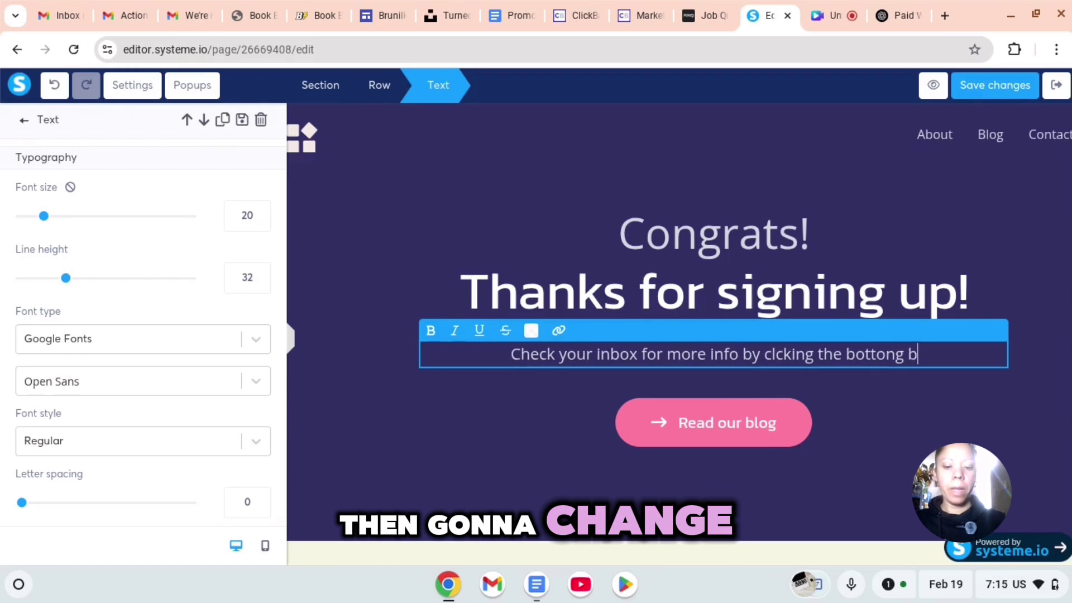
text(elow)
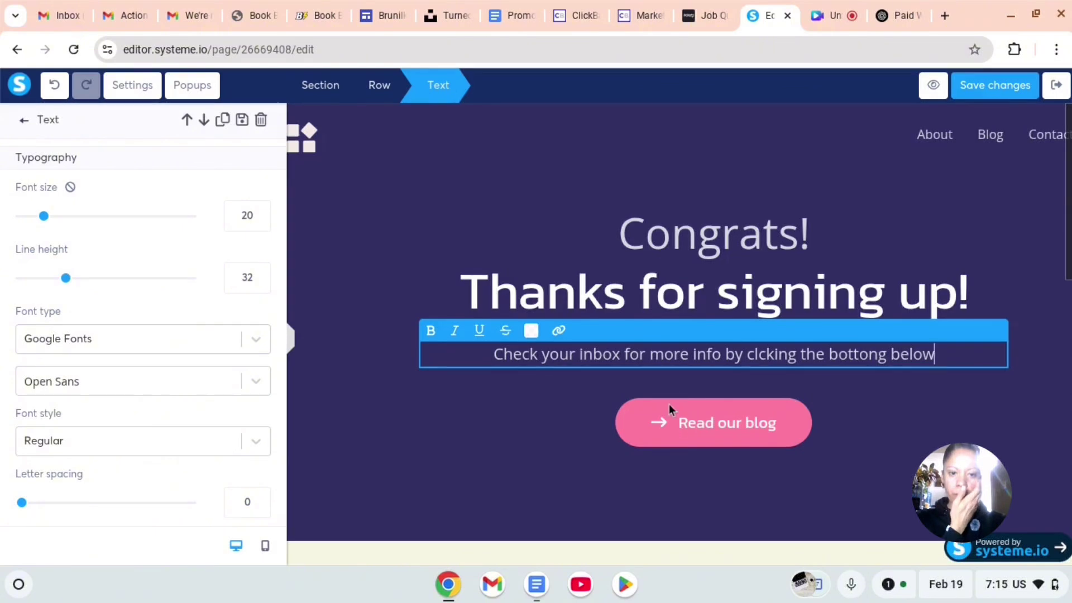
- Change the "Read our blog" button's background color from pink to orange
click(723, 423)
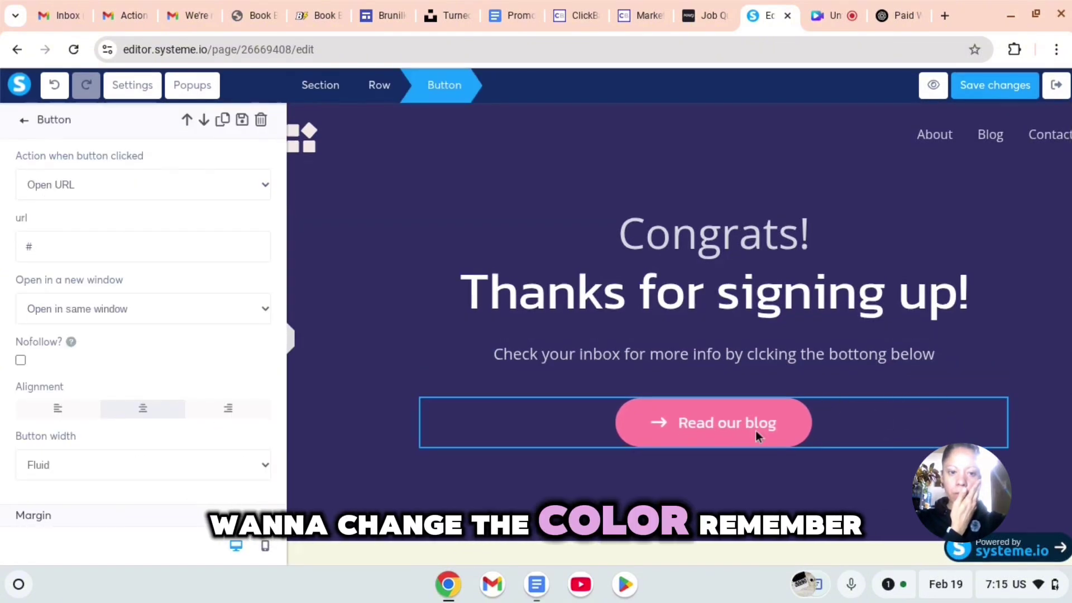
key(Escape)
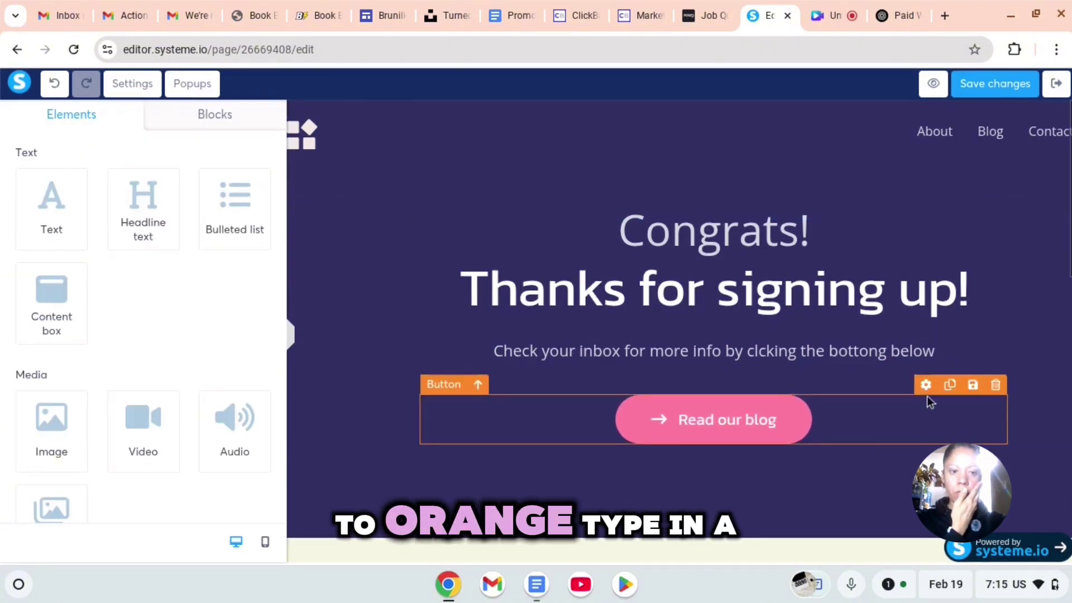
click(746, 430)
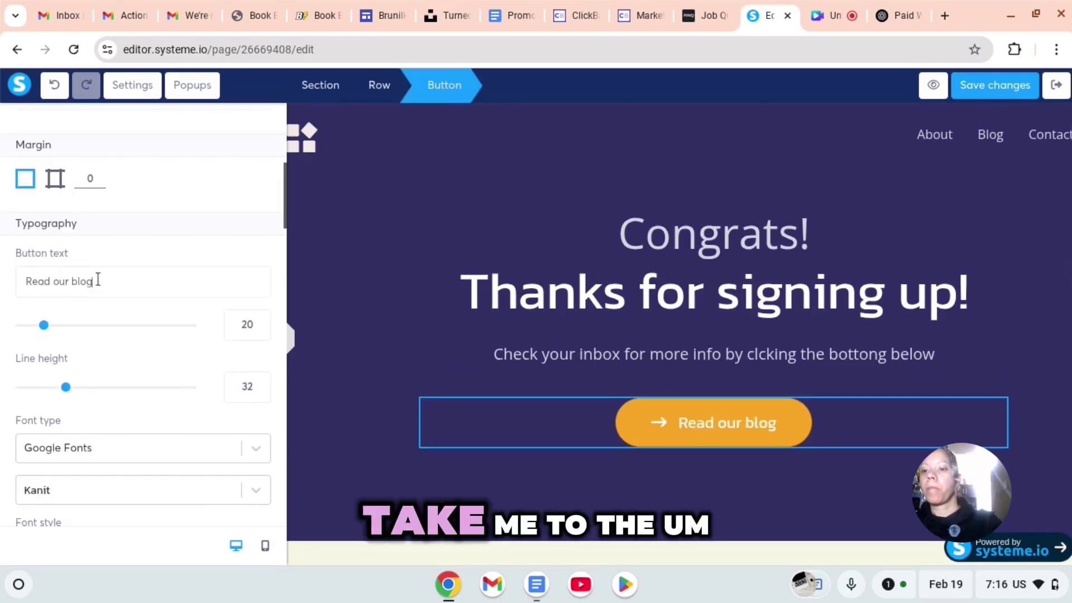
- Replace the orange button's text with "Take me to the paid writing jobs"
drag(98, 279, 6, 276)
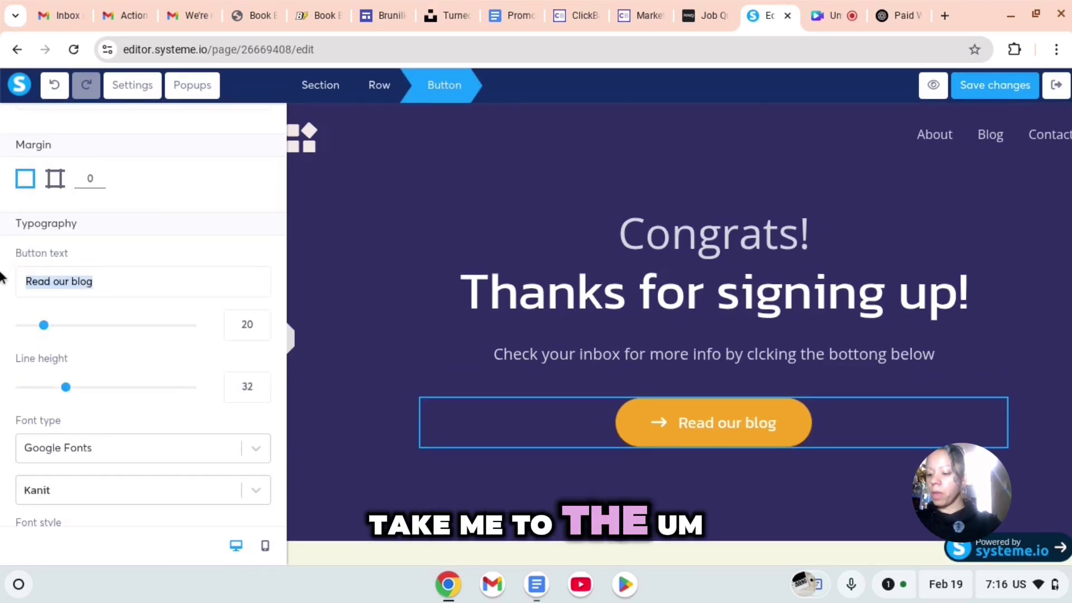
text(Take m)
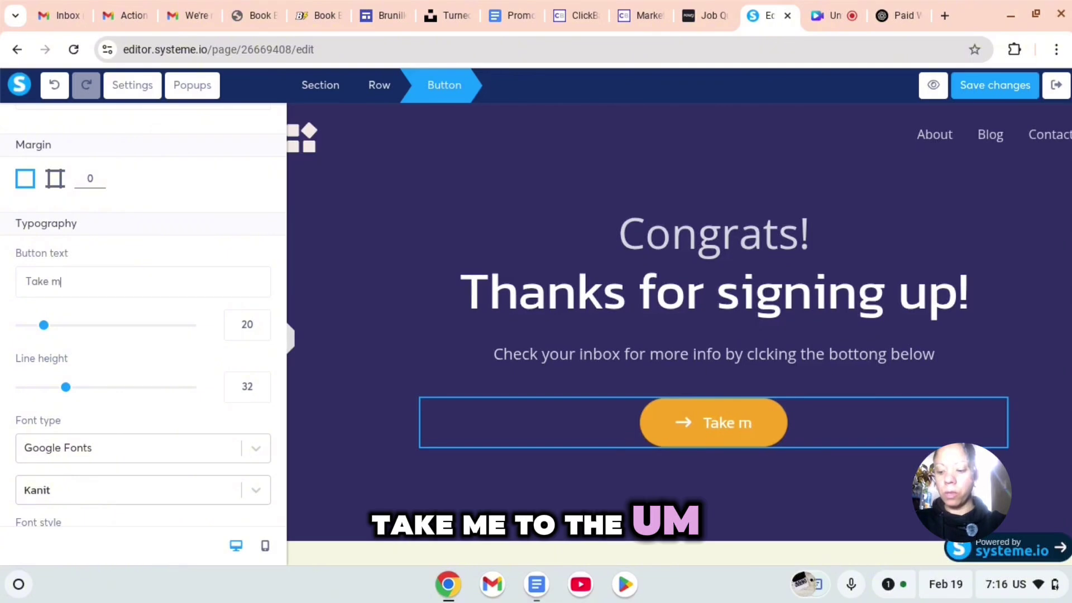
text(e to the p)
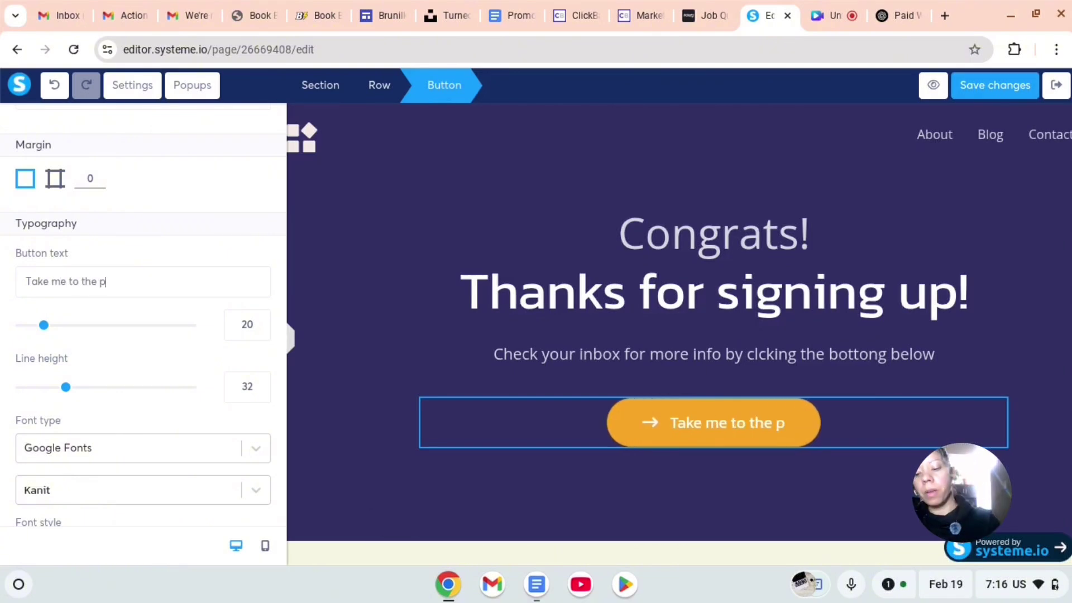
text(aid writ)
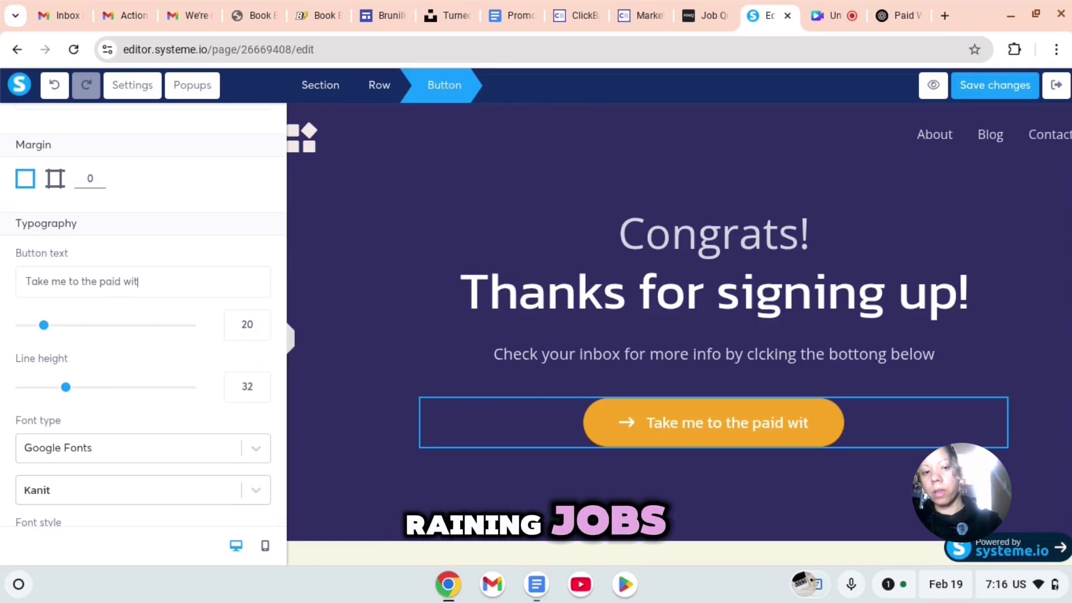
text(in)
key(BackSpace)
key(BackSpace)
key(BackSpace)
text(riting jobs)
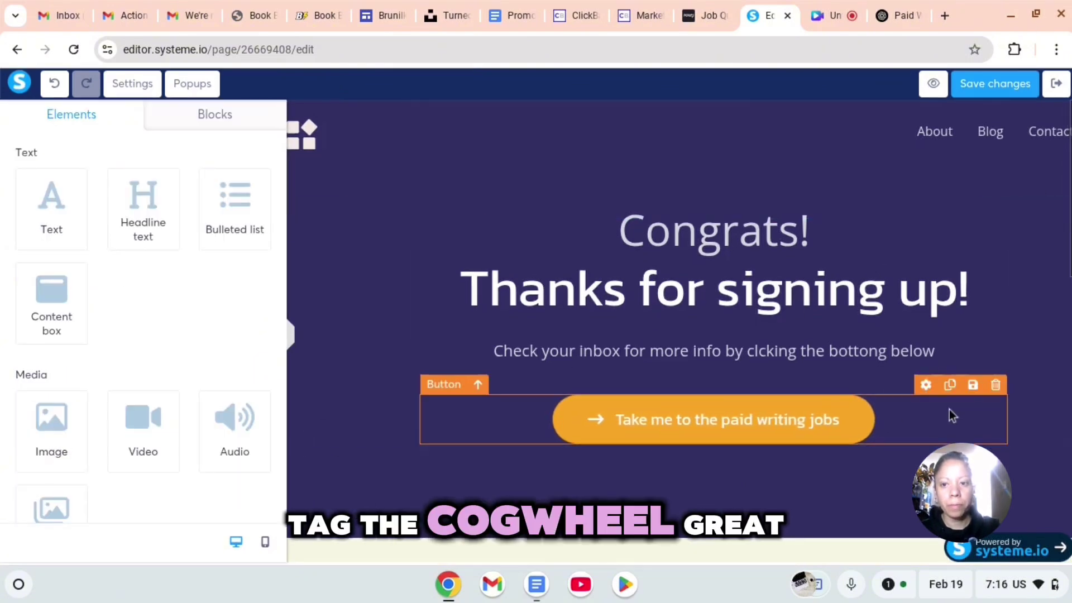
- Paste the ClickBank affiliate link as the "Take me to the paid writing jobs" button's URL and save the page
click(947, 384)
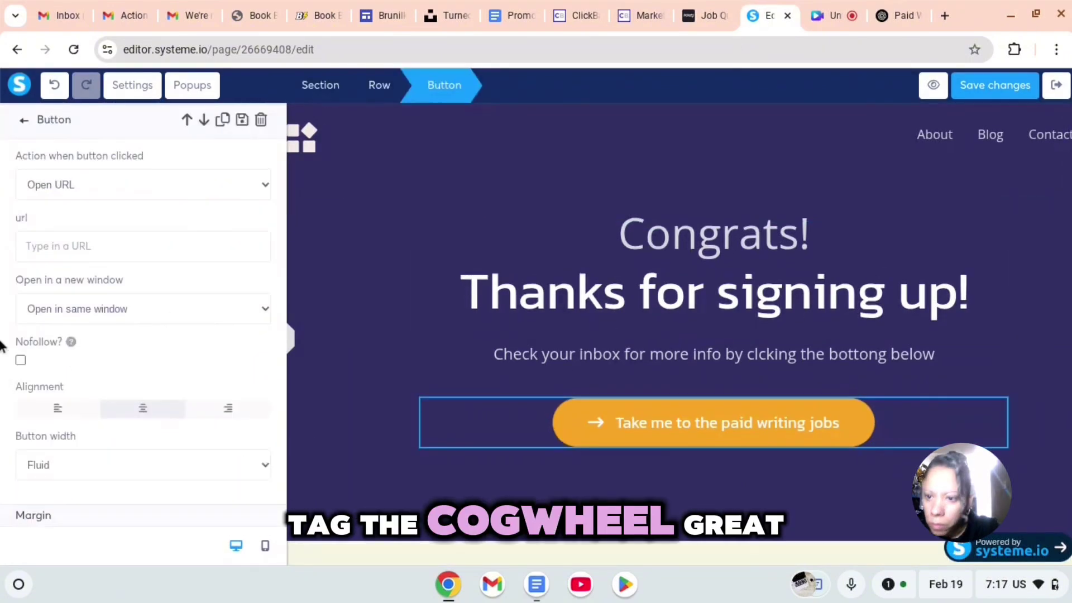
right_click(71, 247)
click(111, 363)
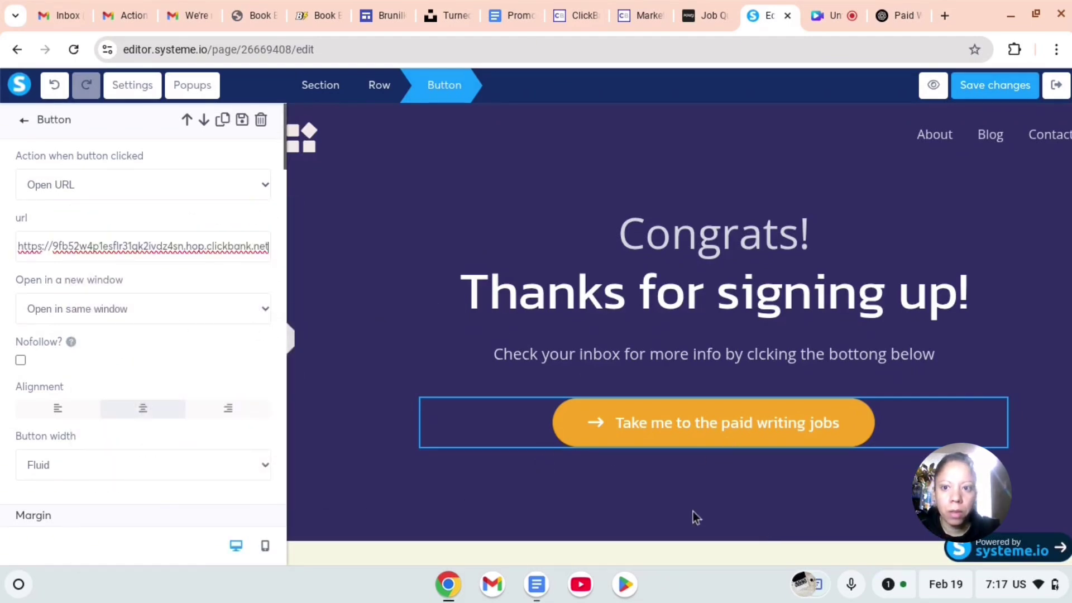
click(997, 90)
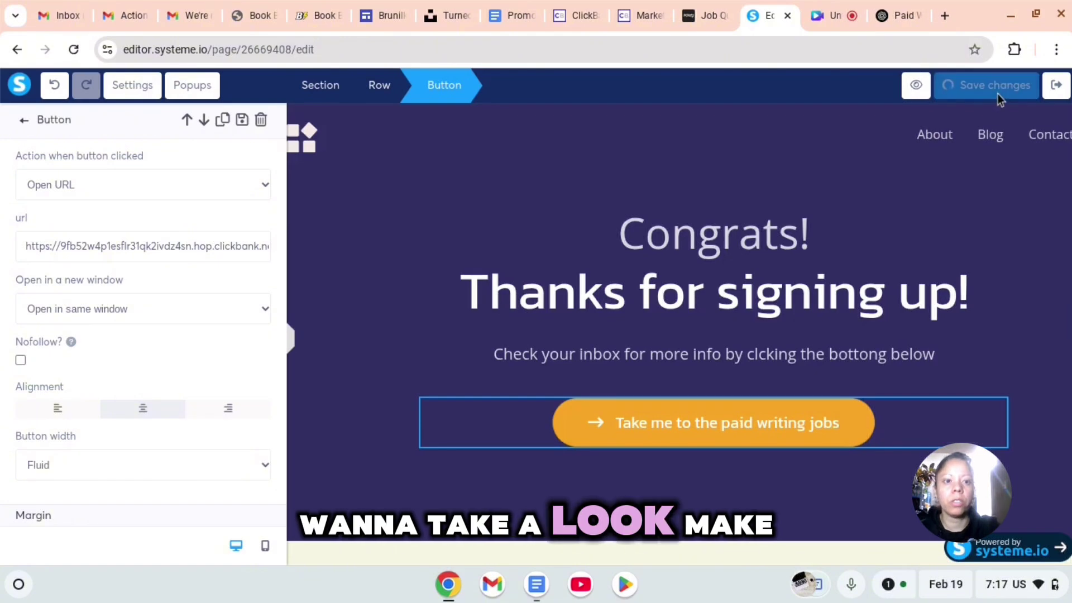
- Preview the thank-you page and test the button's link to the Paid Online Writing Jobs offer
click(922, 85)
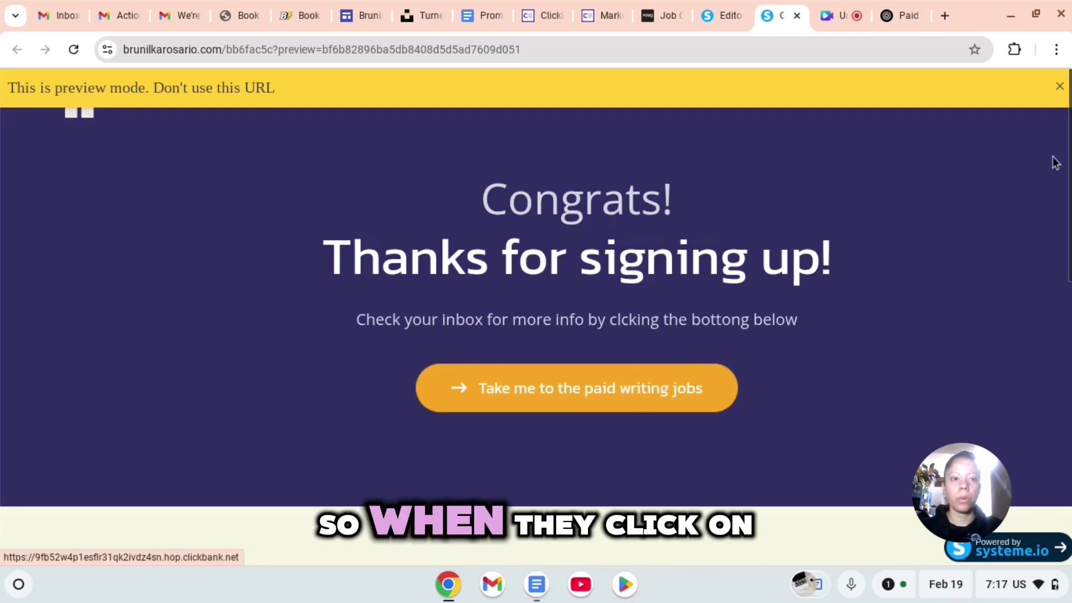
click(638, 387)
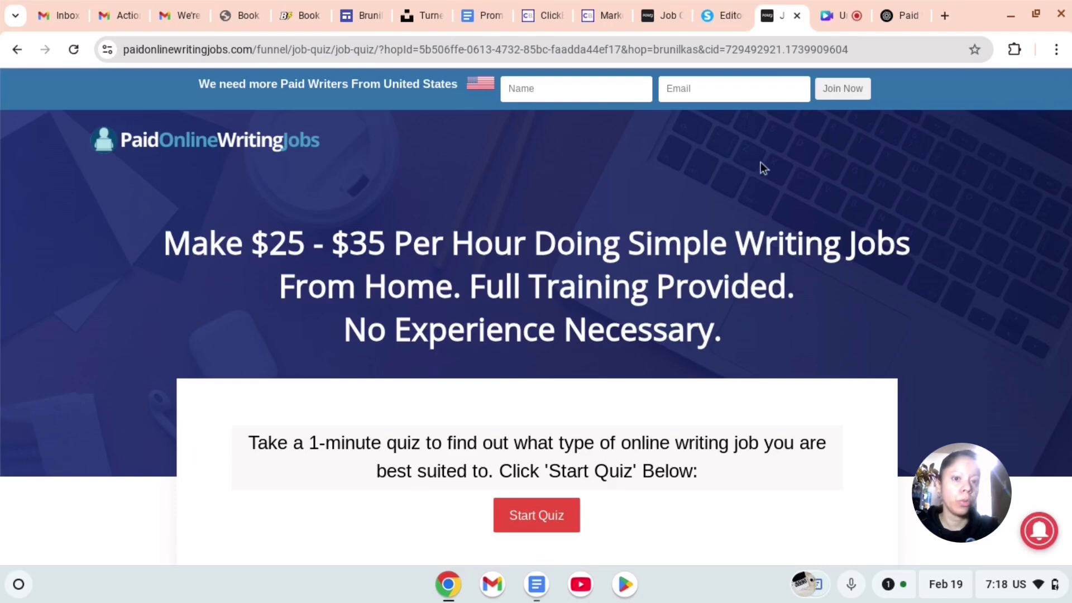
- Return to the funnel, open the squeeze page in the editor and inspect its email address field
click(719, 11)
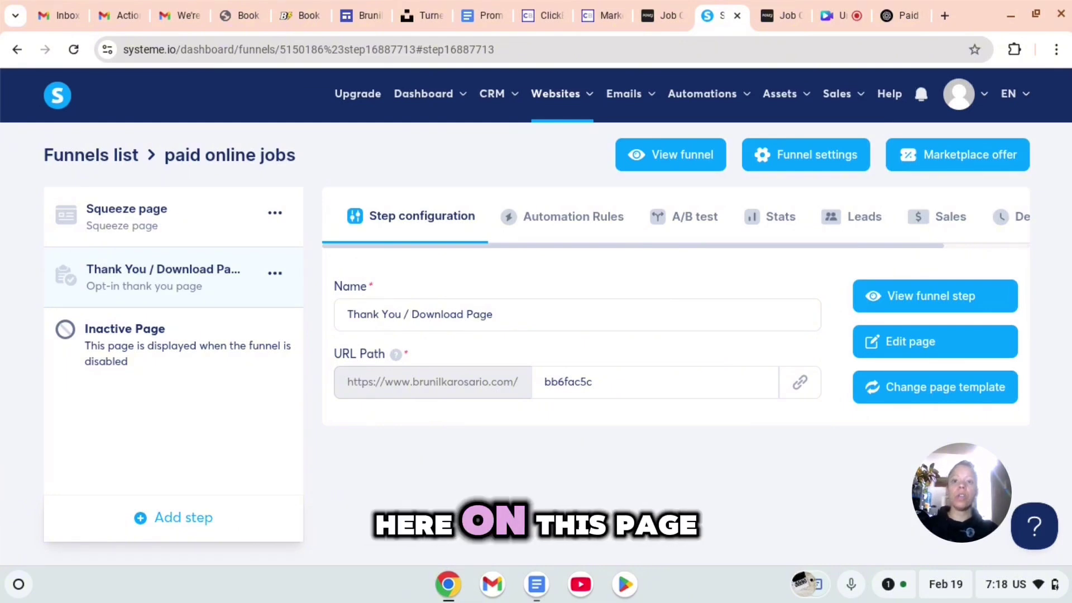
click(112, 222)
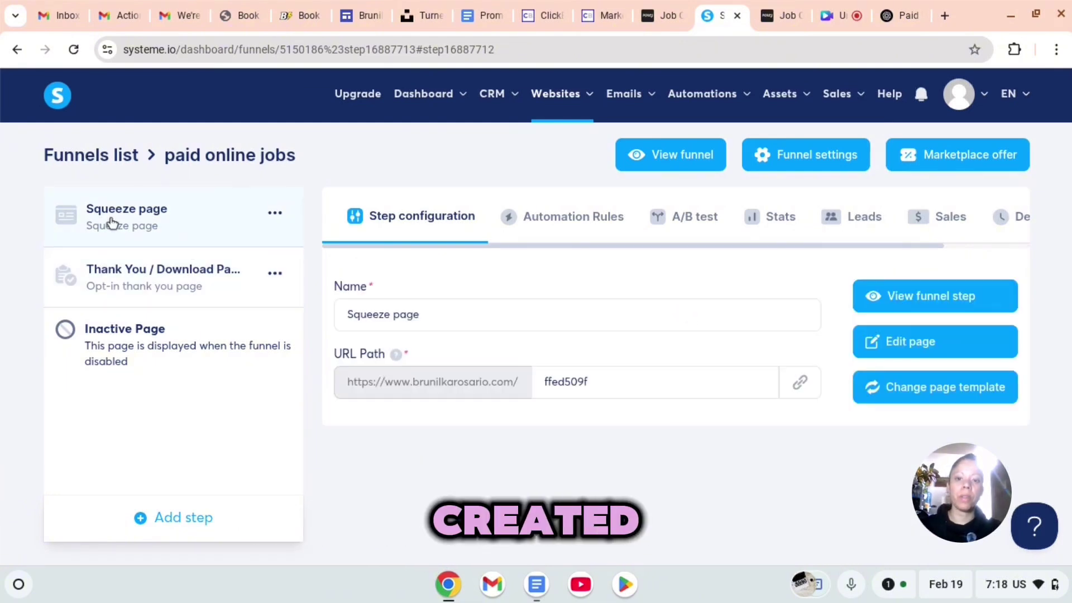
click(921, 357)
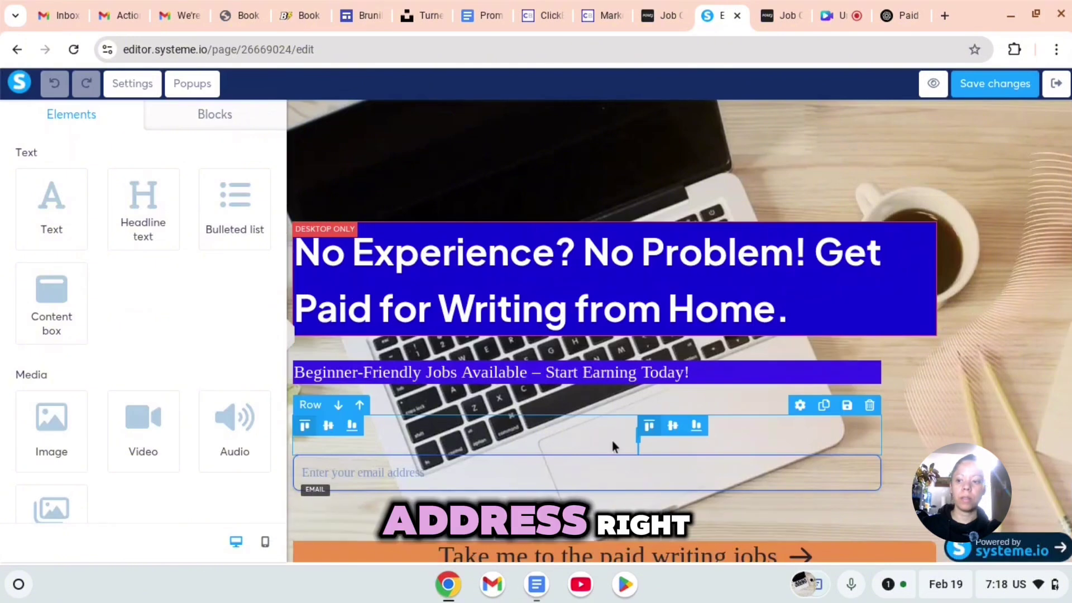
click(392, 469)
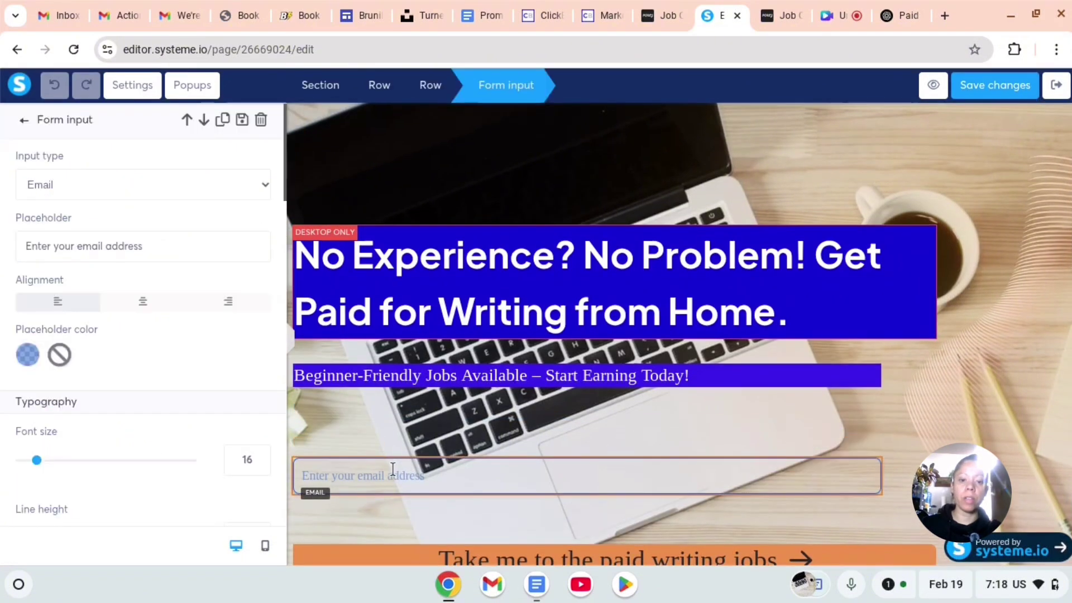
click(796, 18)
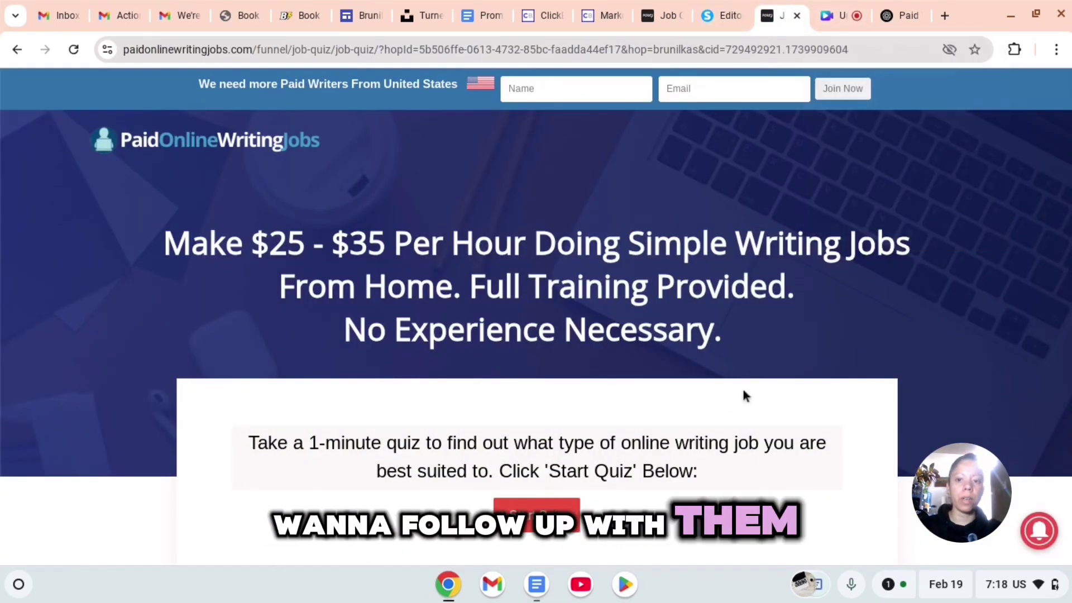
click(836, 19)
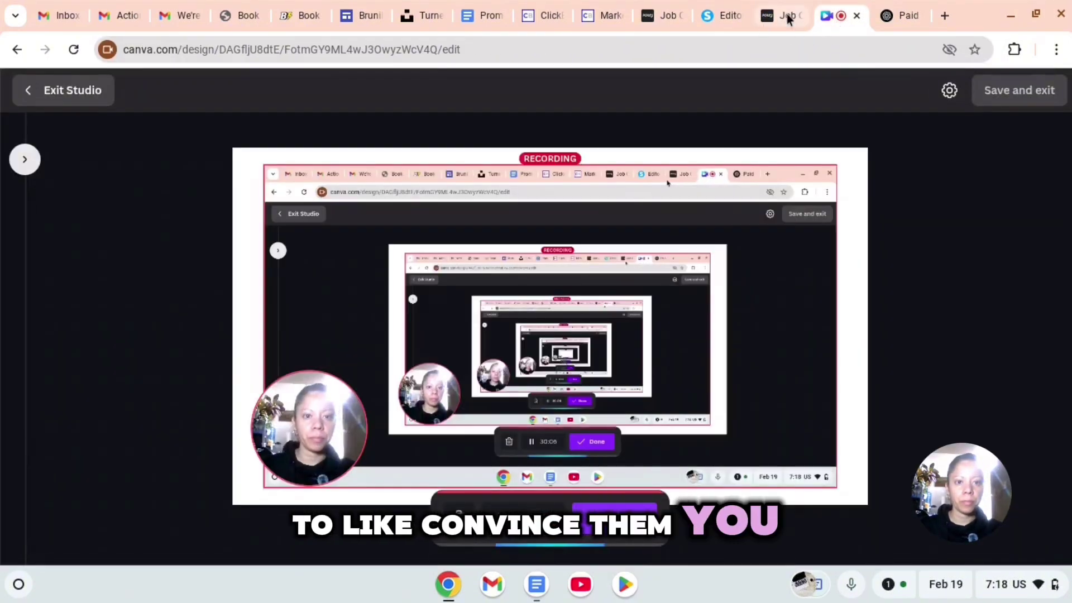
click(788, 20)
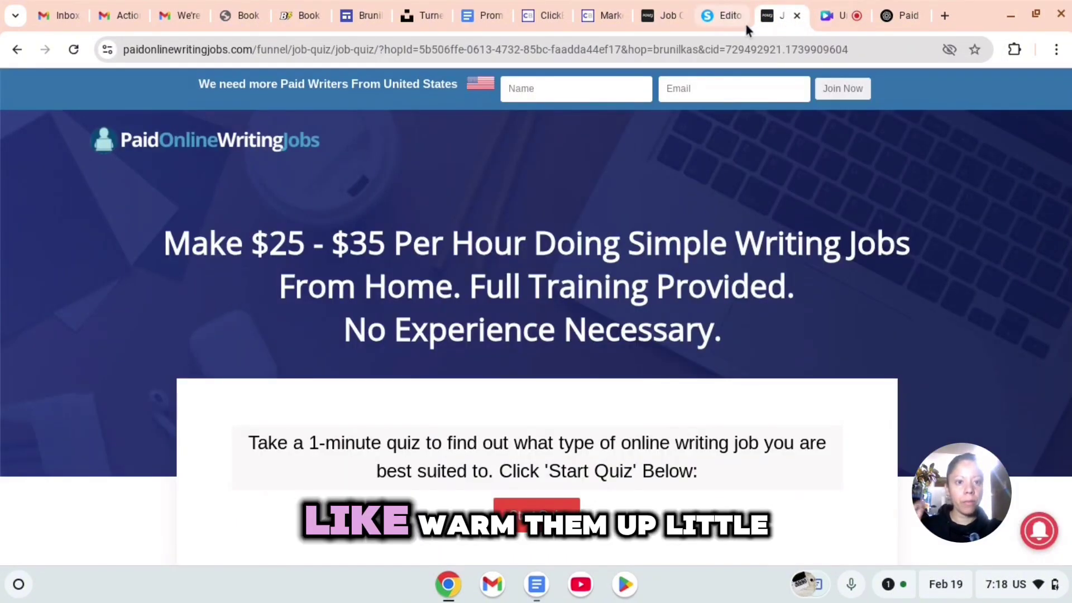
- Return to the "paid online jobs" funnel and check the squeeze page's automation rules
click(711, 18)
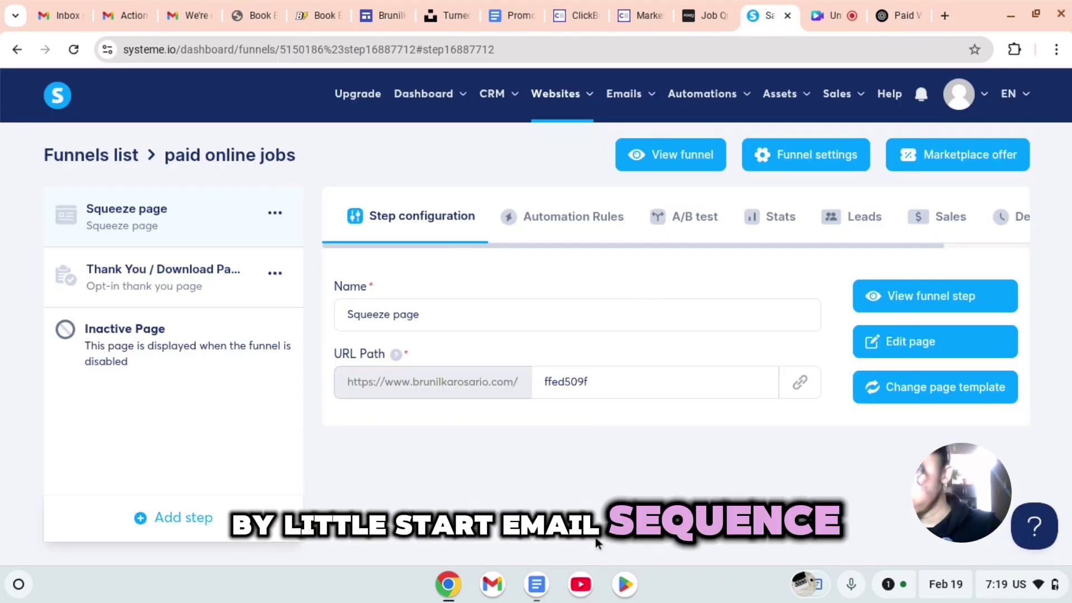
click(568, 219)
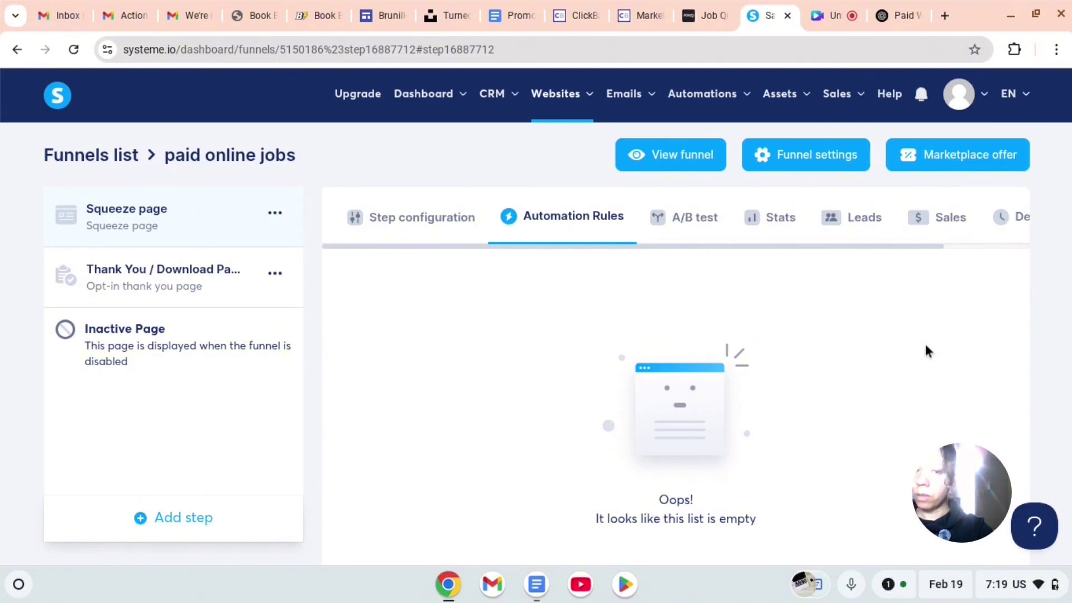
- Create an email campaign named "paid writing job" with the available sender email address and no description, and open it
mouse_move(623, 95)
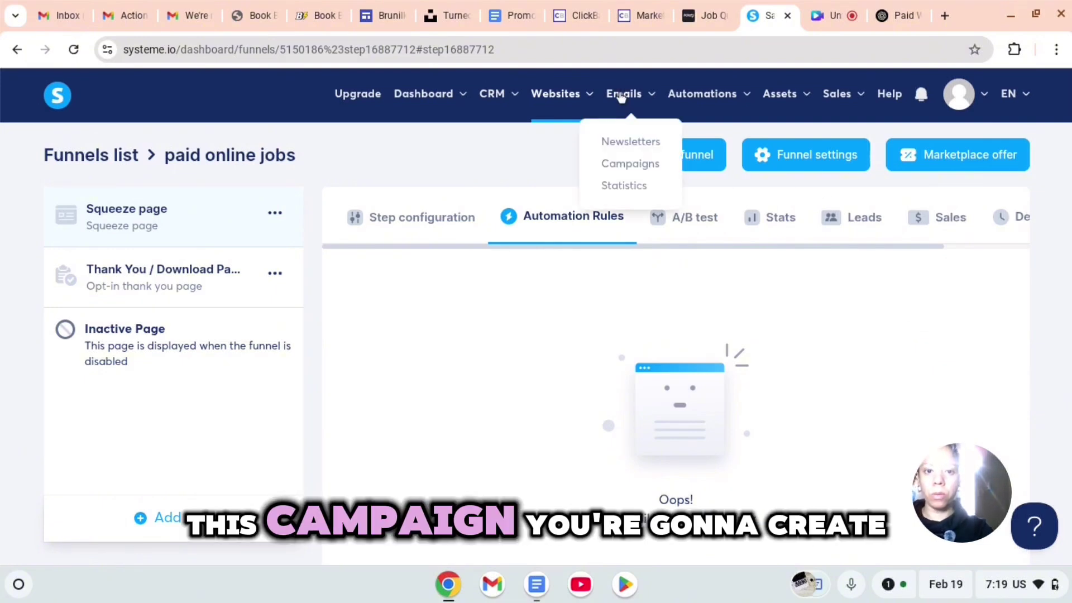
click(630, 163)
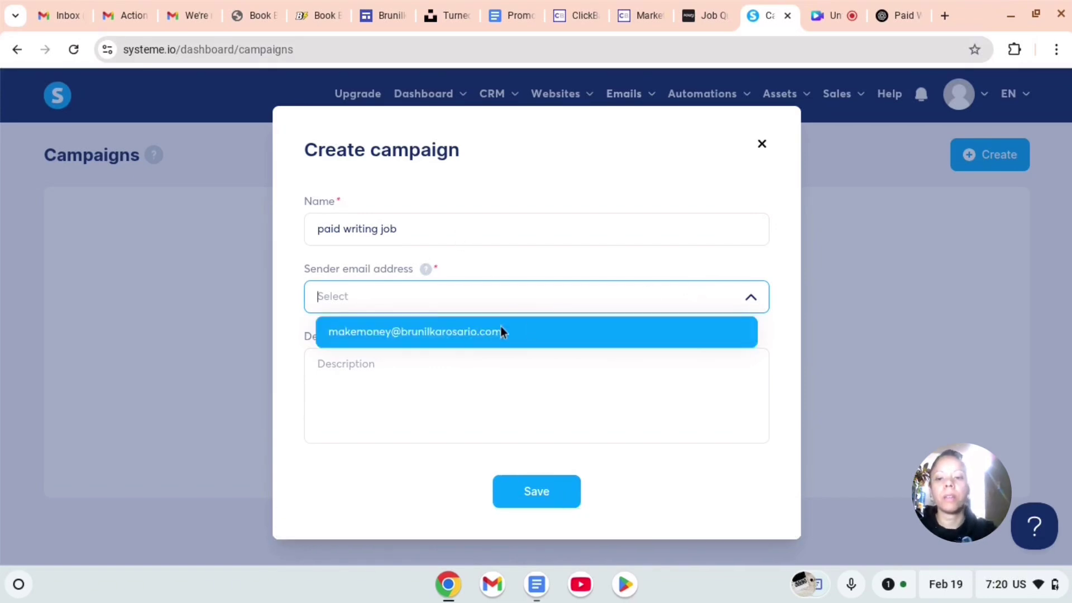
click(437, 299)
click(438, 299)
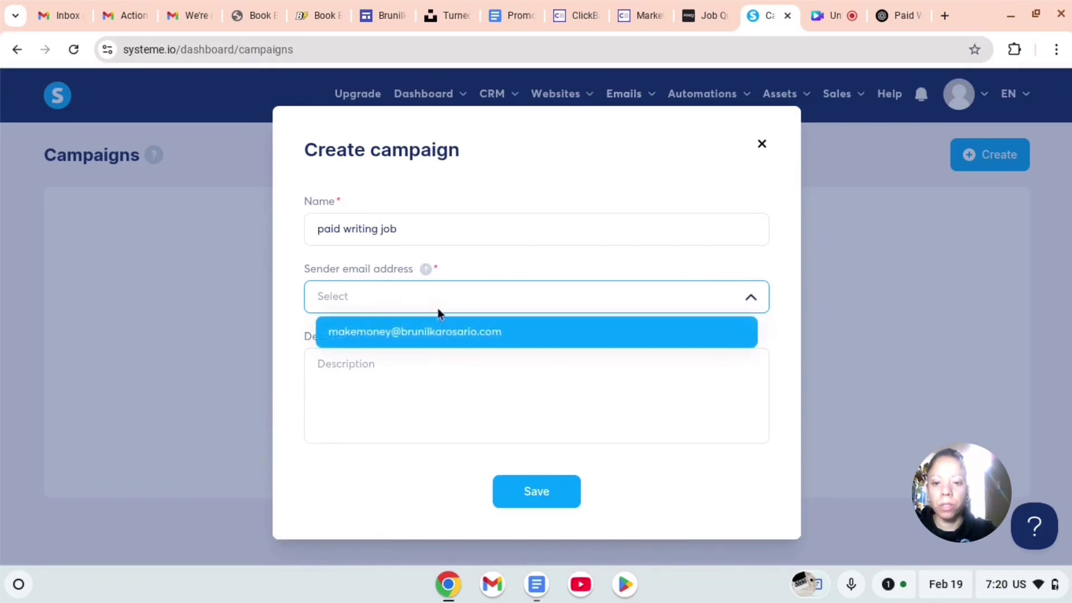
click(440, 331)
click(431, 358)
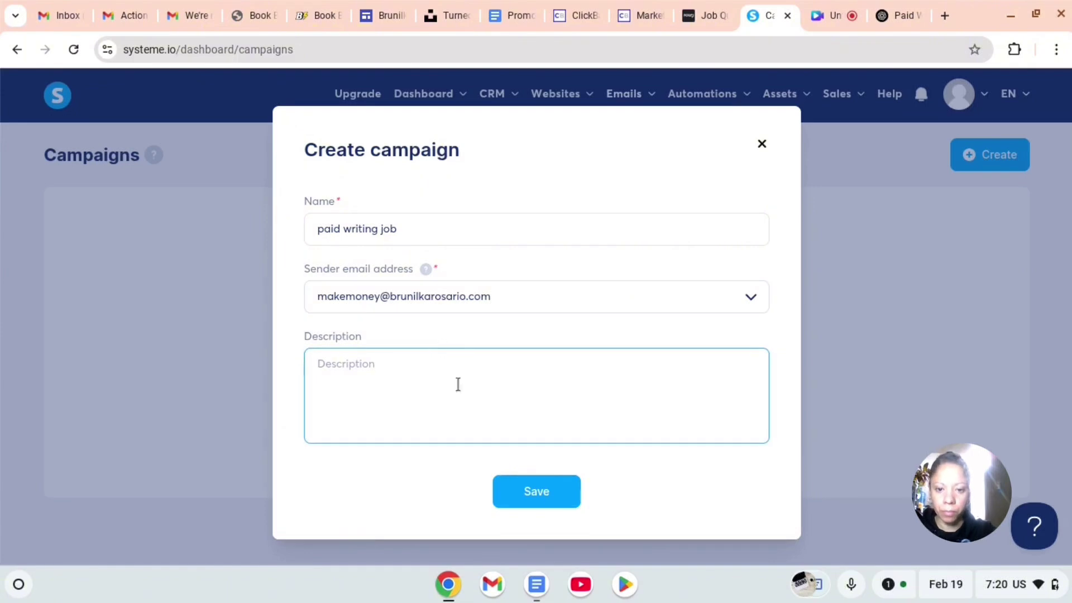
click(564, 485)
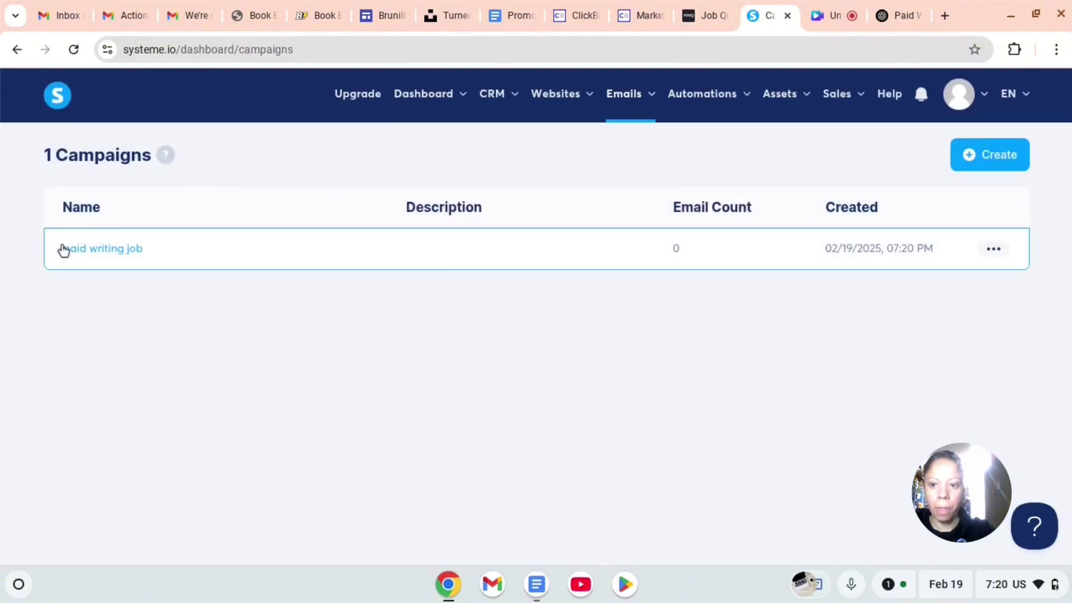
click(68, 250)
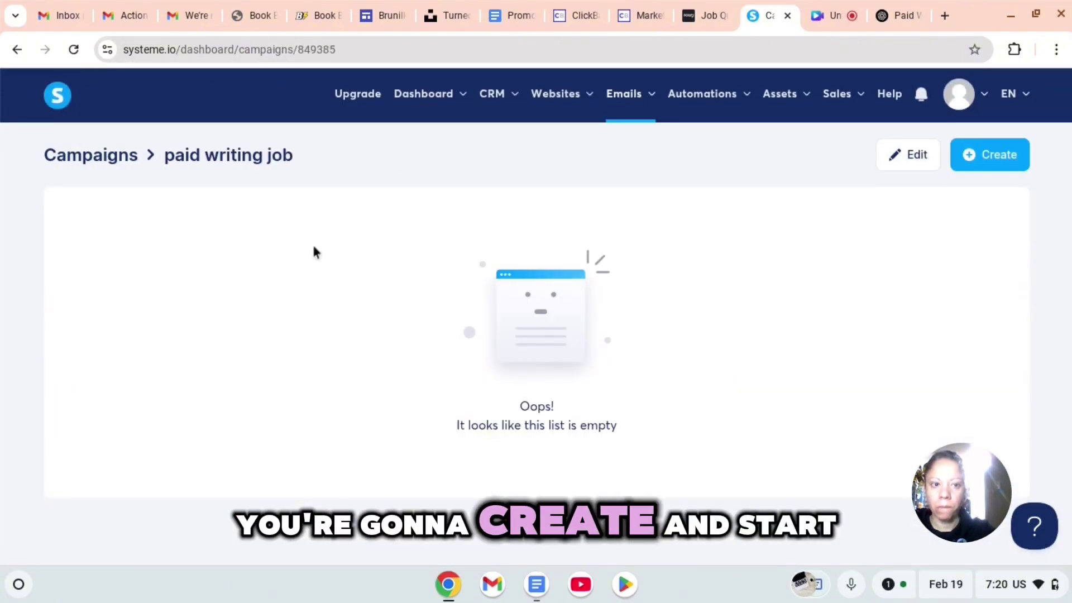
- Create a campaign step with the subject "thank you cor signing up", using the preset sender details and the classic editor
click(995, 156)
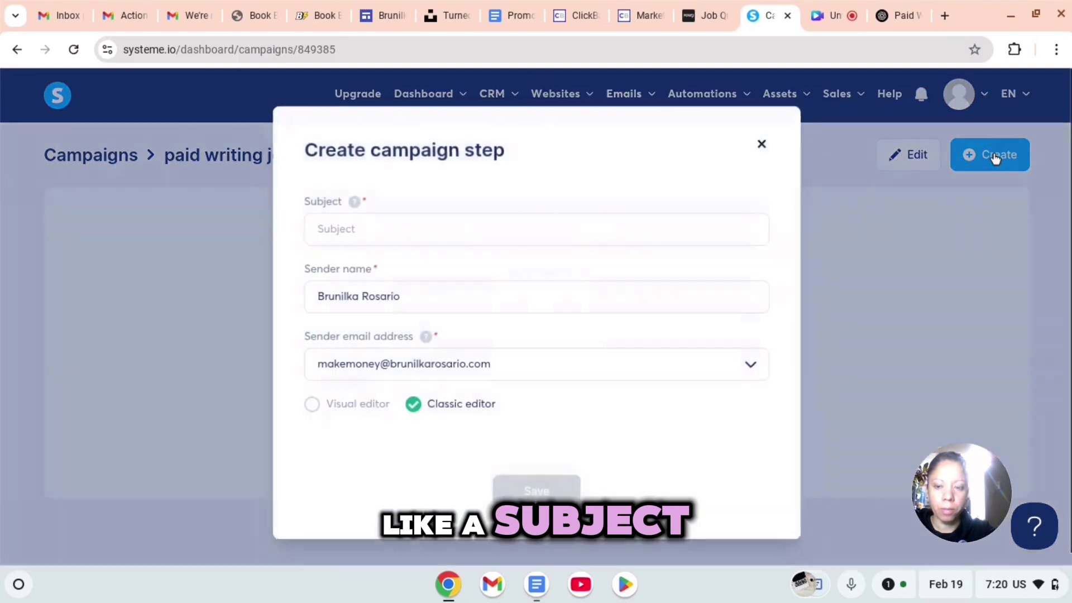
click(393, 232)
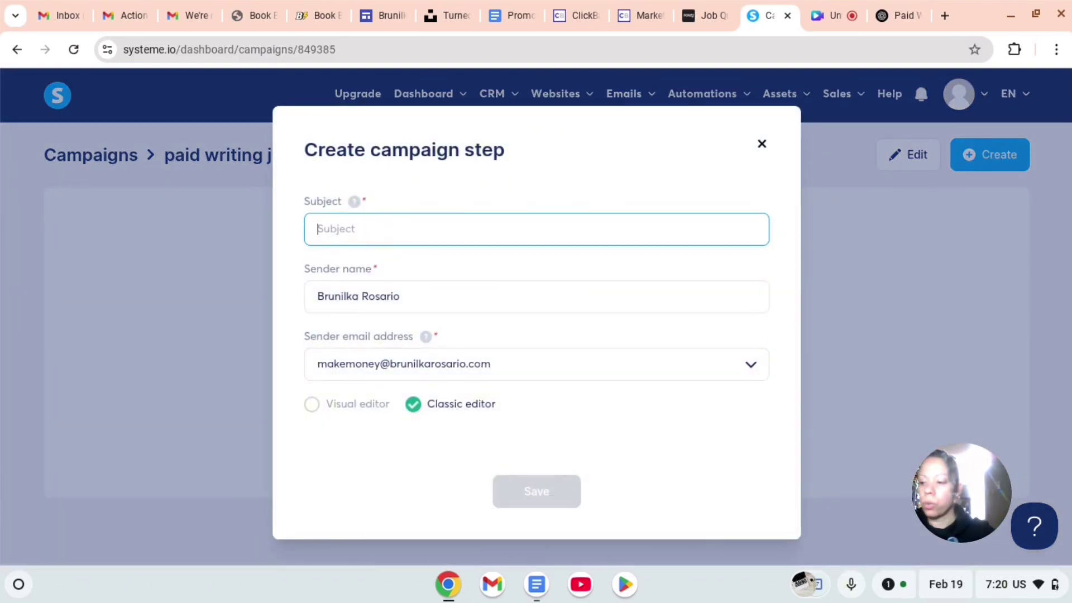
text(than)
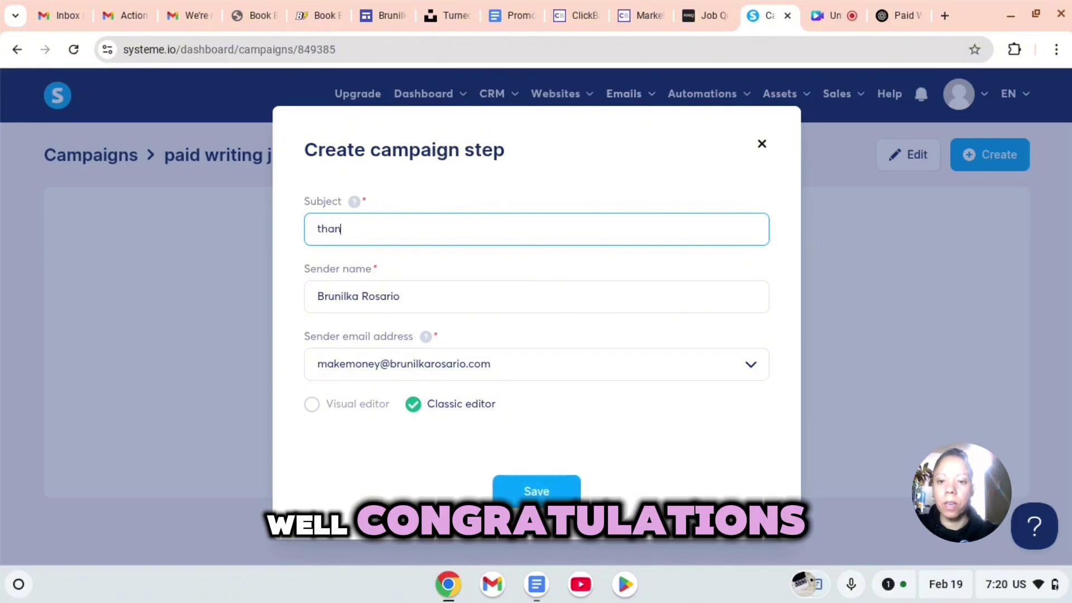
text(k you cor )
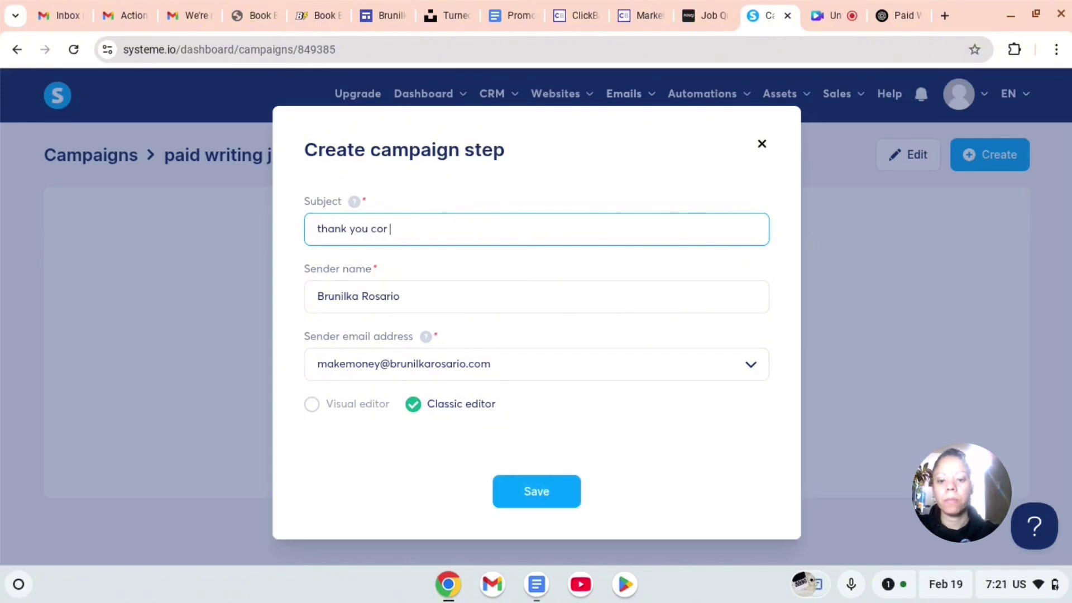
text(sig)
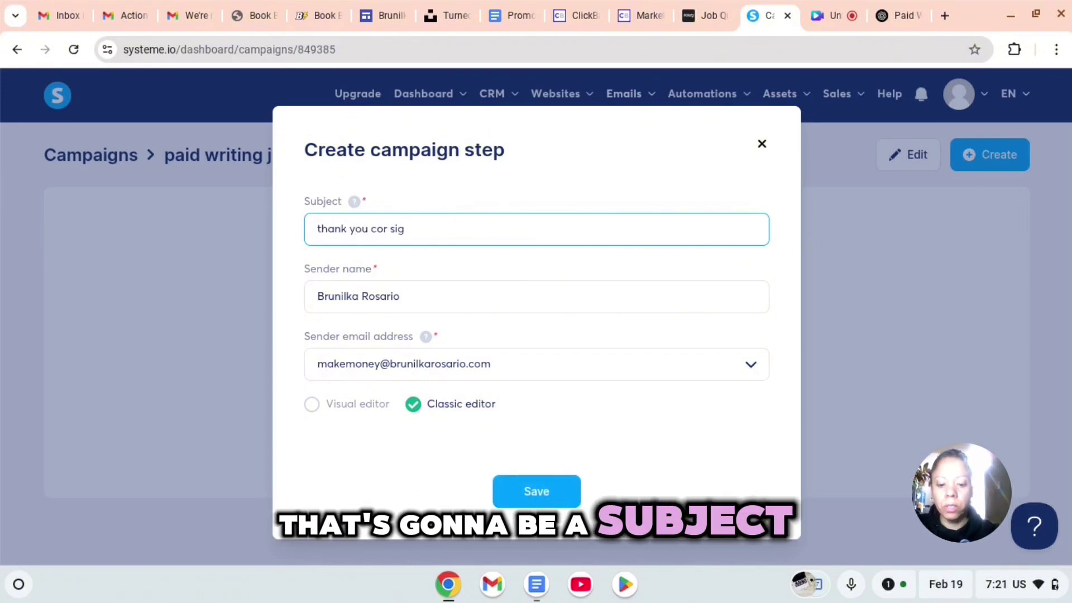
text(ning up)
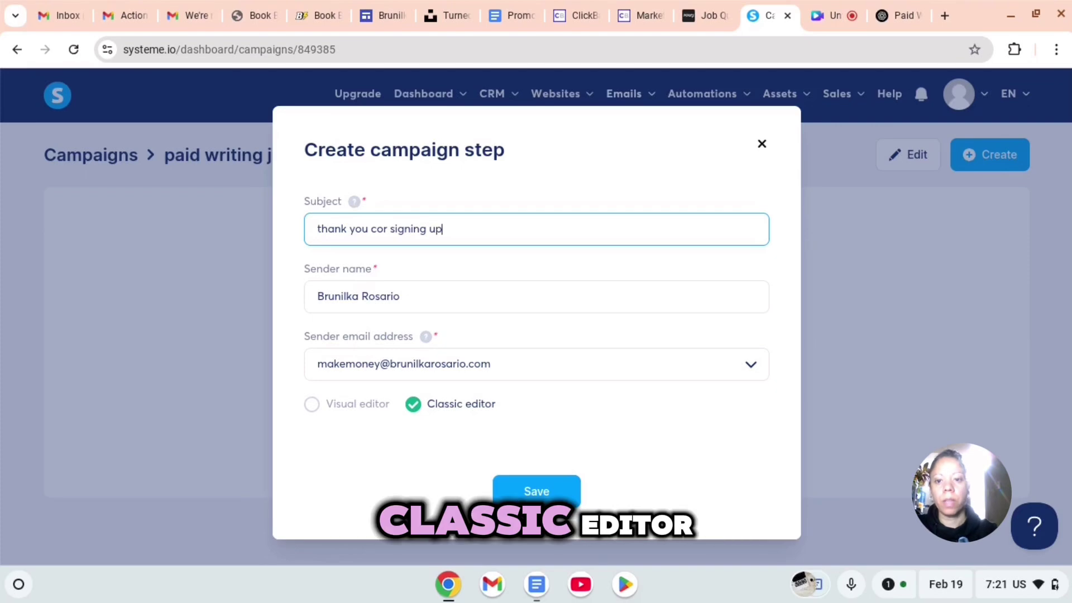
click(522, 487)
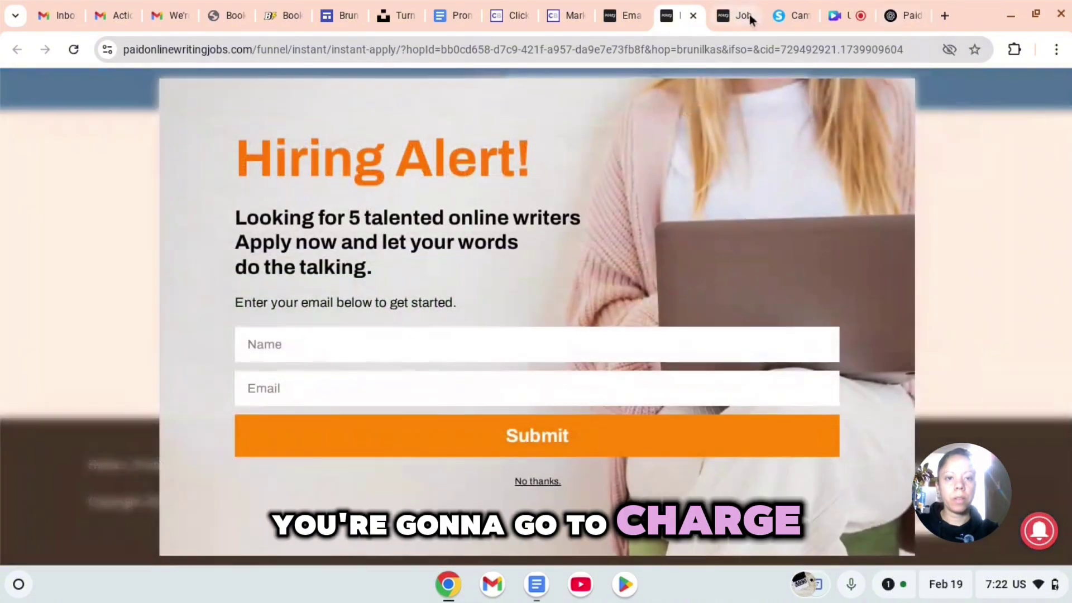
- Switch to ChatGPT and request a follow-up email for anyone who leaves an email on the landing page for the online writing jobs
key(ctrl+shift+Tab)
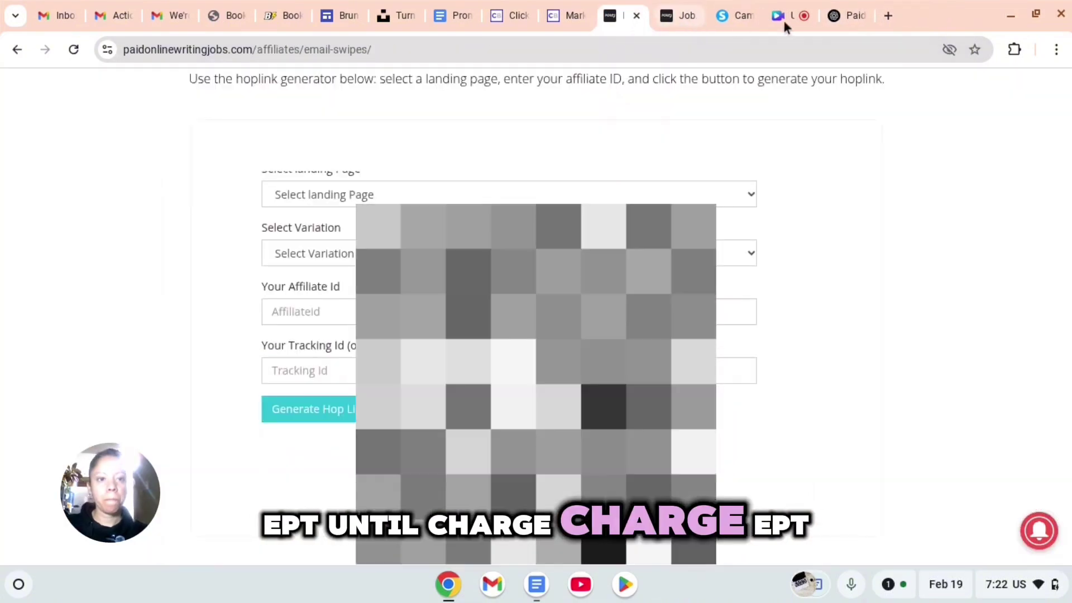
click(844, 18)
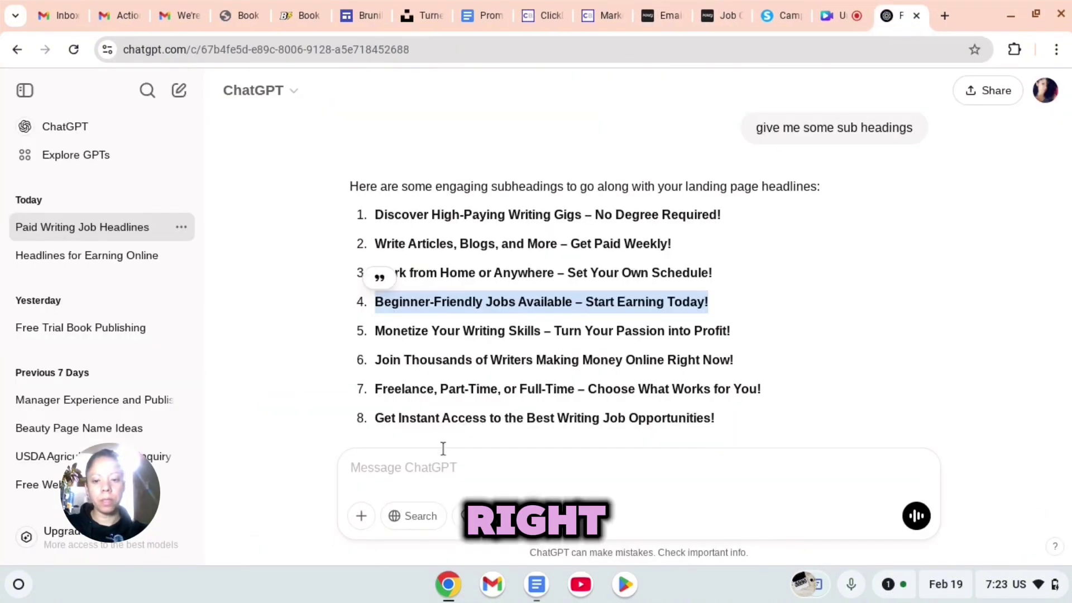
click(440, 466)
text(wri)
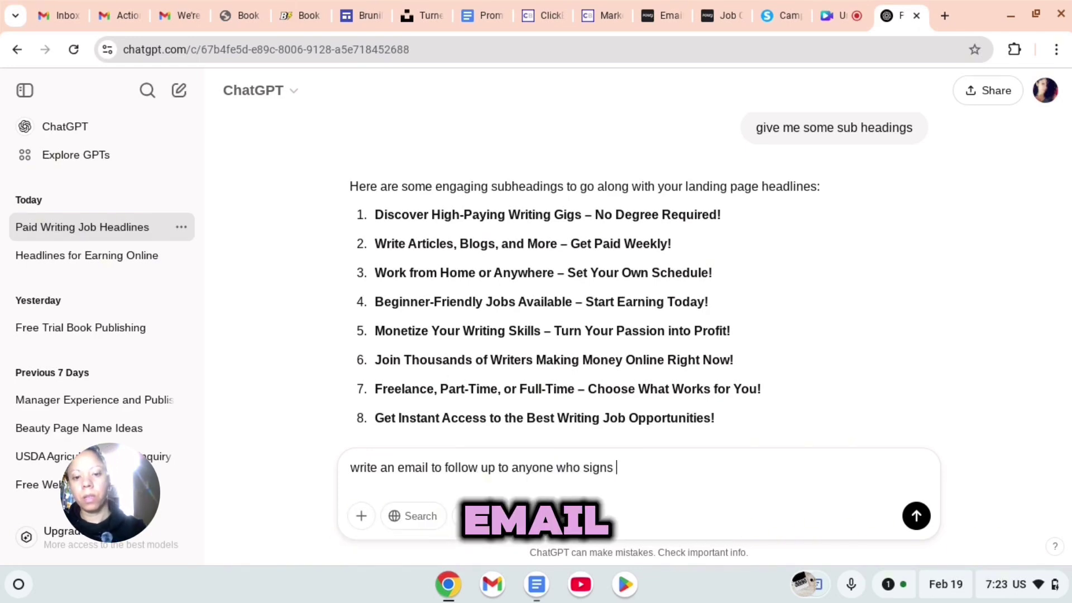
text(mail to my landing page g)
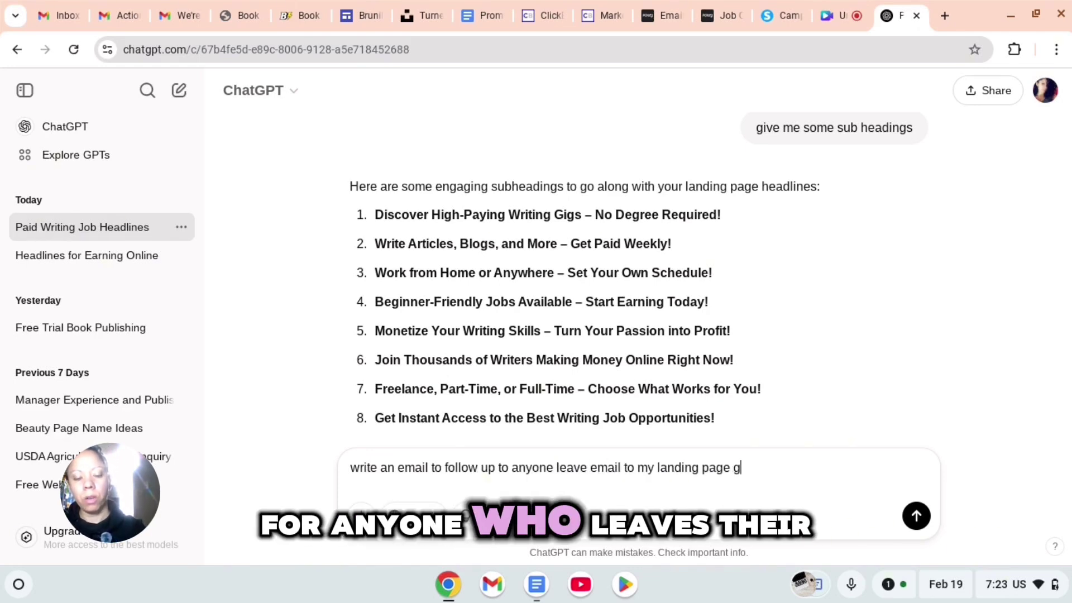
text( writing)
key(BackSpace)
key(BackSpace)
key(BackSpace)
key(BackSpace)
key(BackSpace)
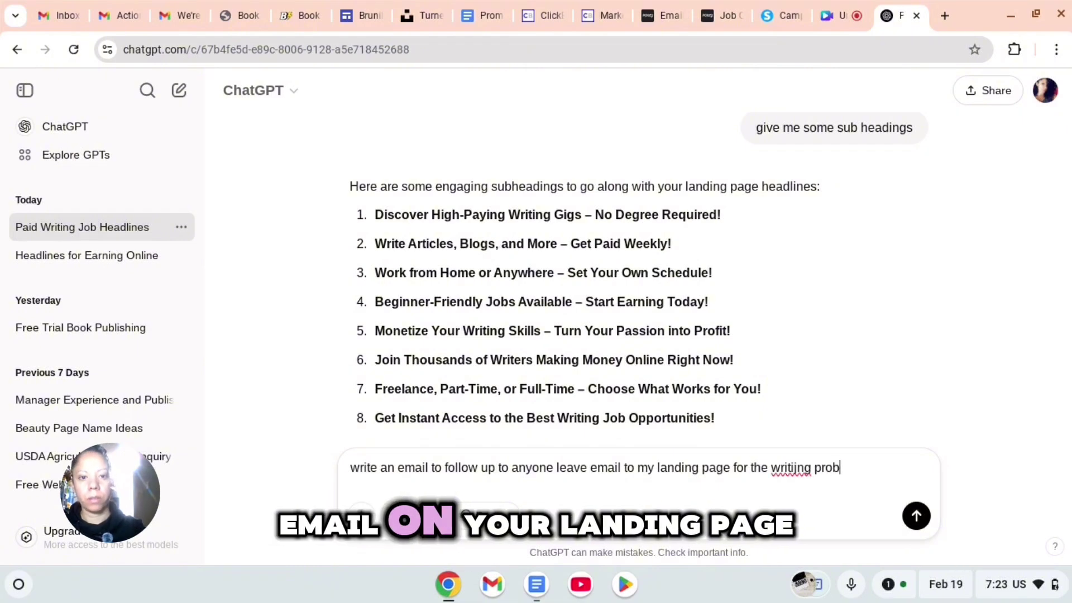
key(BackSpace)
scroll(613, 448, up, 3)
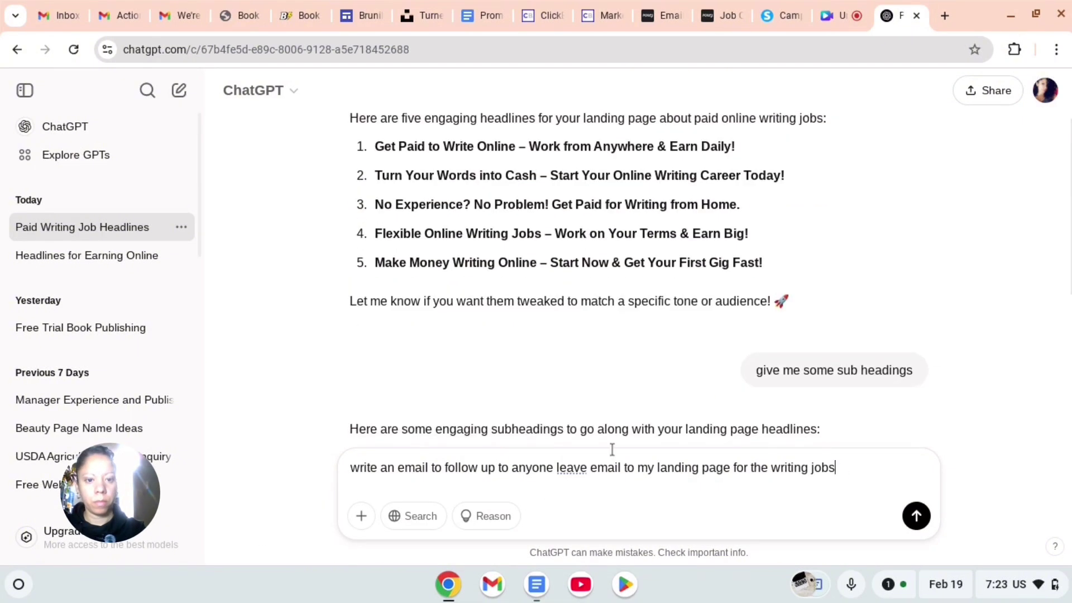
key(Return)
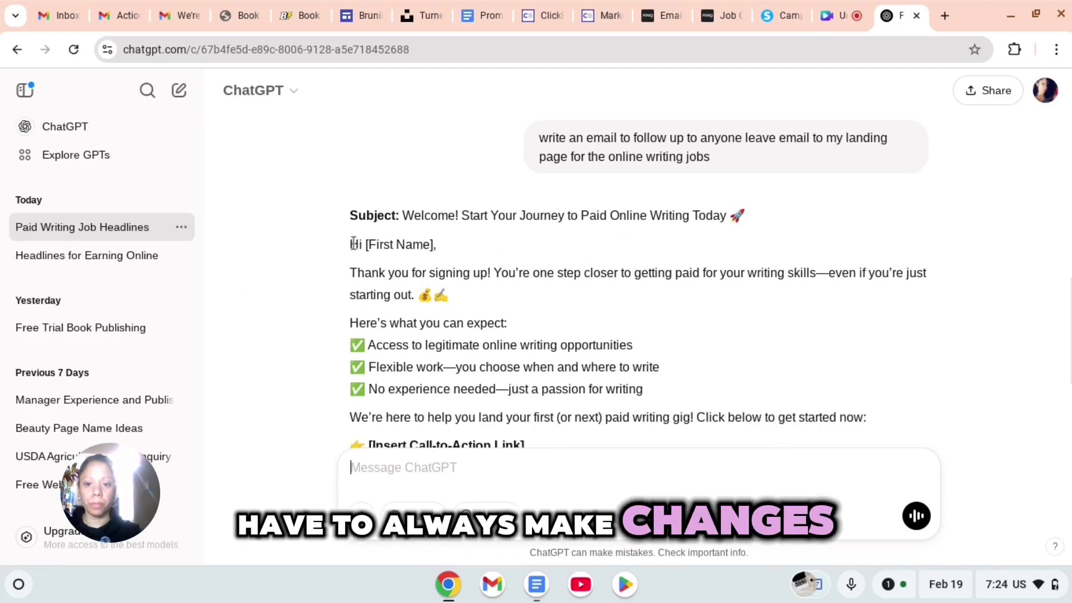
- Copy the generated email from the greeting through the P.S. line and paste it into the systeme.io campaign email's body
drag(379, 244, 764, 357)
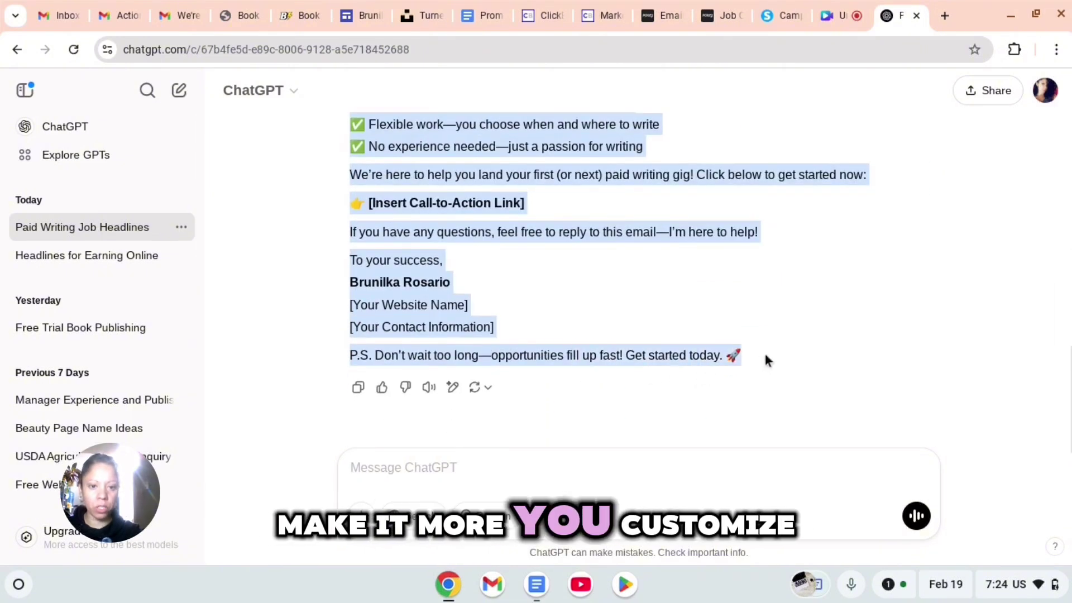
right_click(691, 360)
click(715, 379)
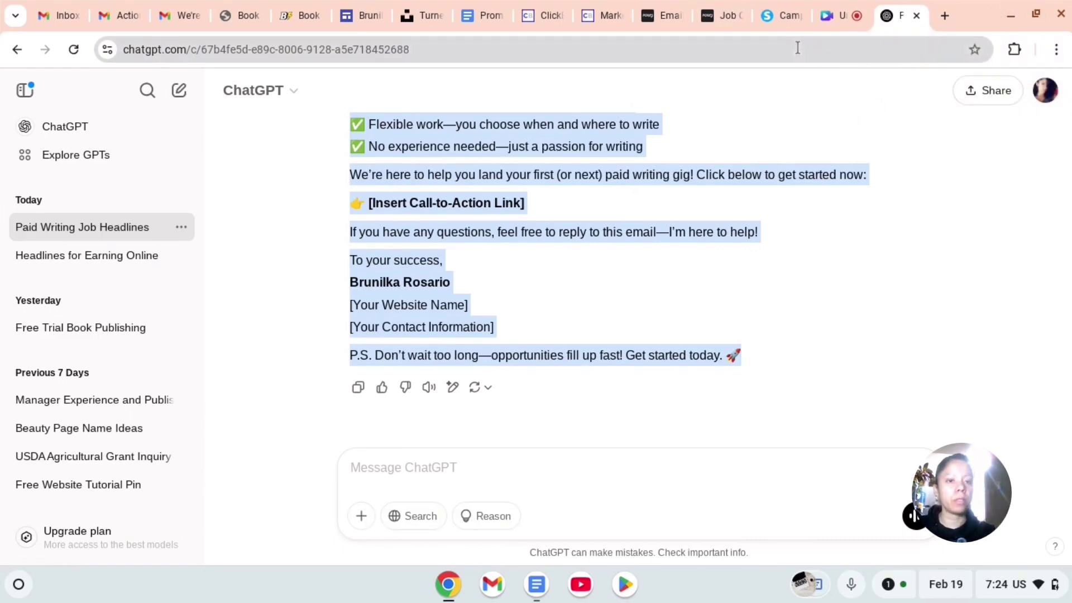
click(766, 22)
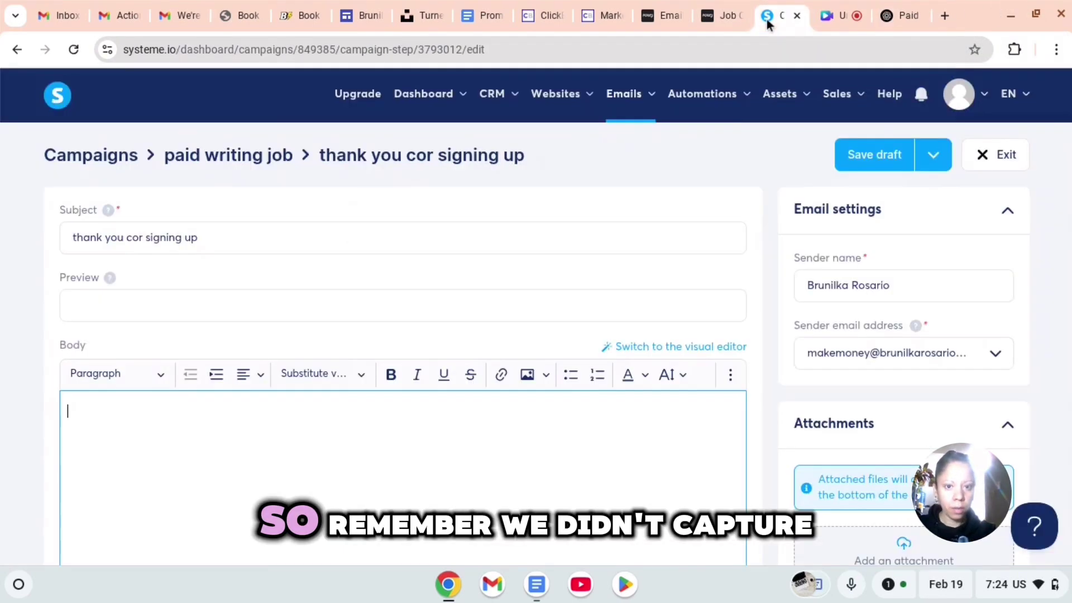
right_click(152, 446)
click(188, 240)
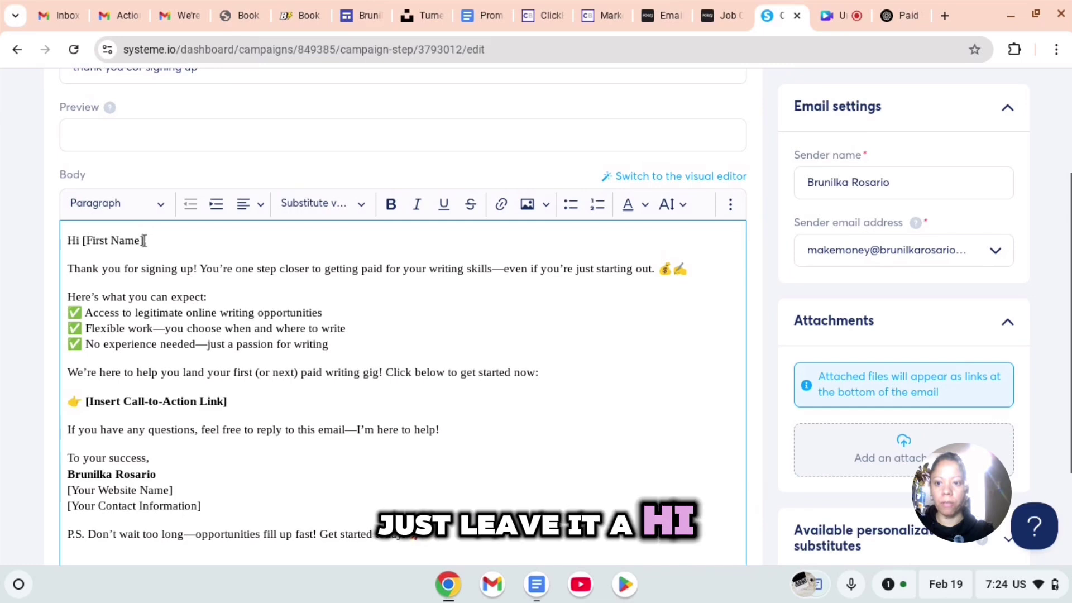
- Remove the [First Name] placeholder from the email's greeting so it reads "Hi,"
drag(113, 246, 83, 246)
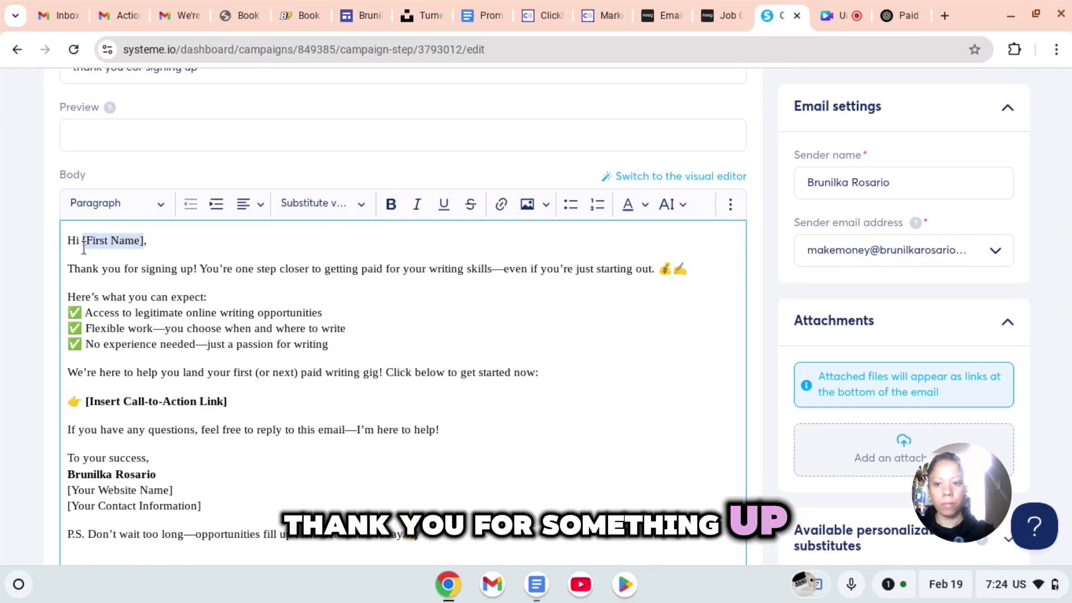
key(BackSpace)
key(BackSpace)
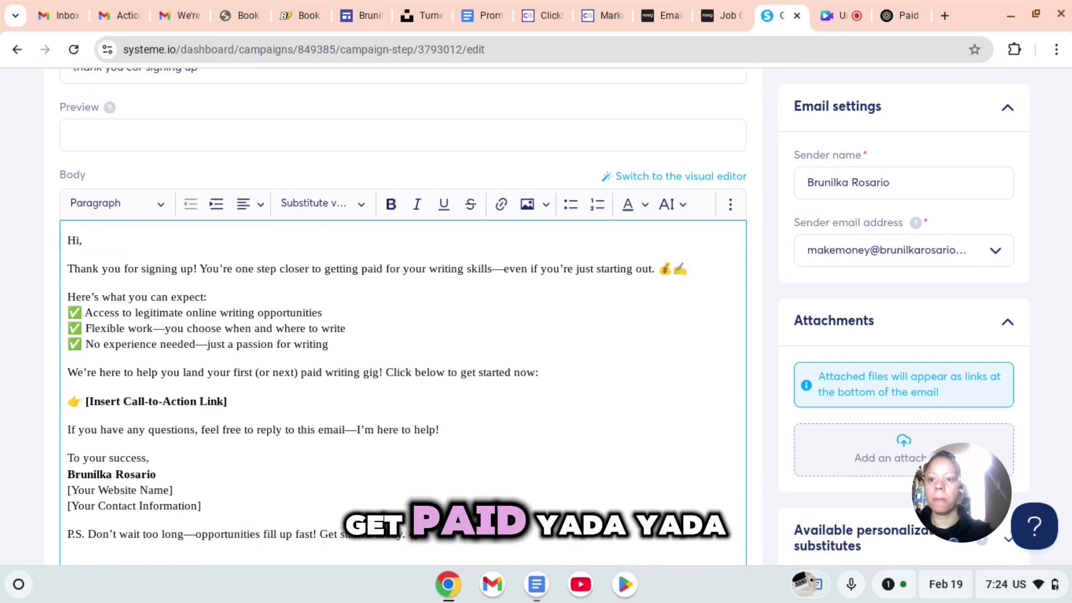
text(,)
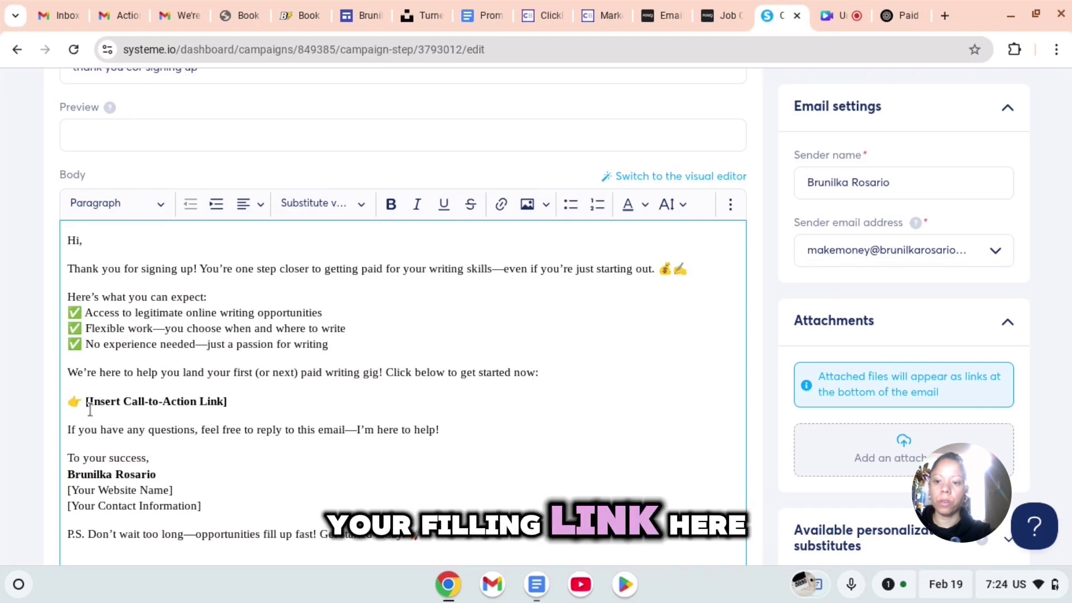
- Replace the [Insert Call-to-Action Link] placeholder in the email body with "sign up here"
drag(87, 402, 227, 402)
key(BackSpace)
text(s)
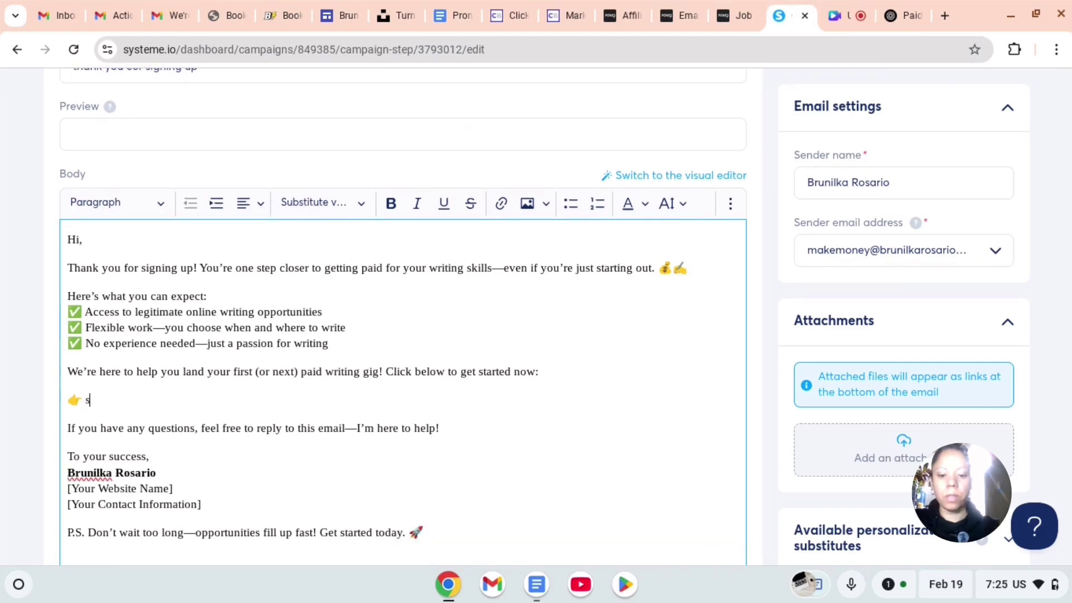
text(ign up )
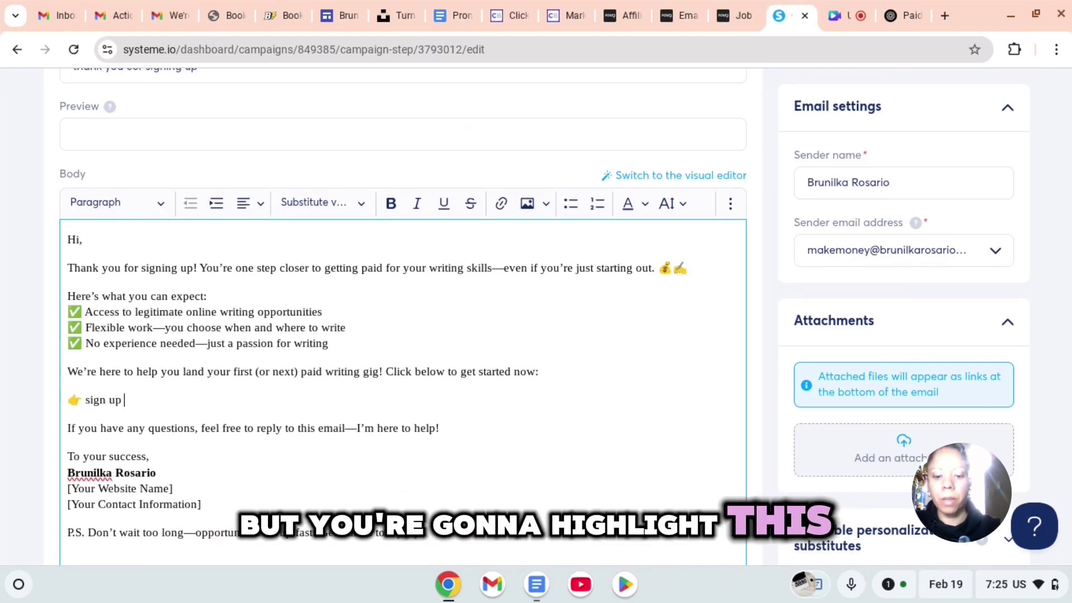
text(here)
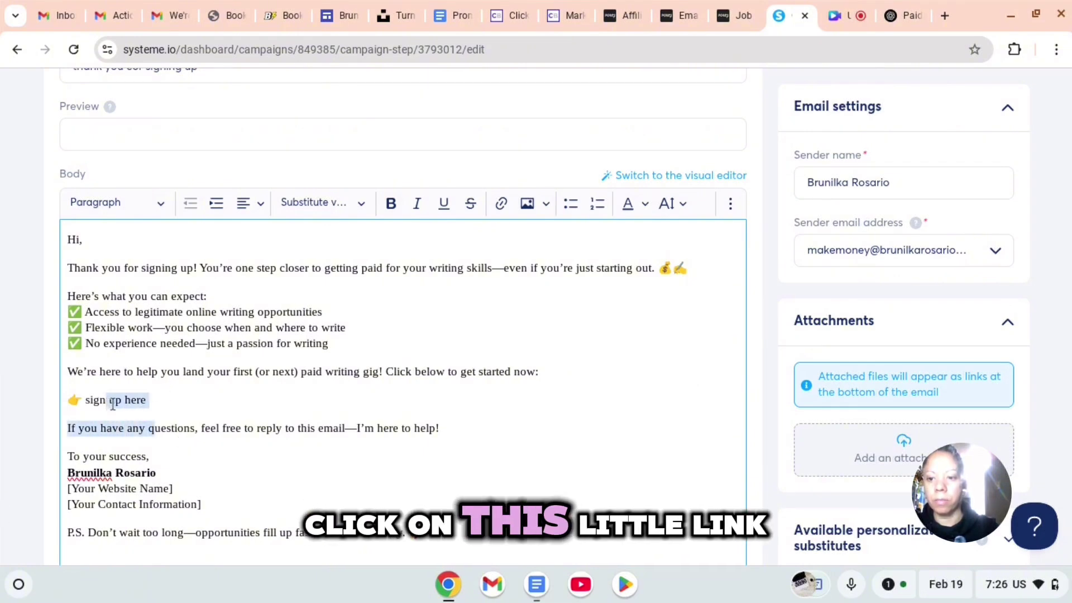
- Link the "sign up here" text to the copied ClickBank affiliate hoplink
drag(146, 400, 86, 400)
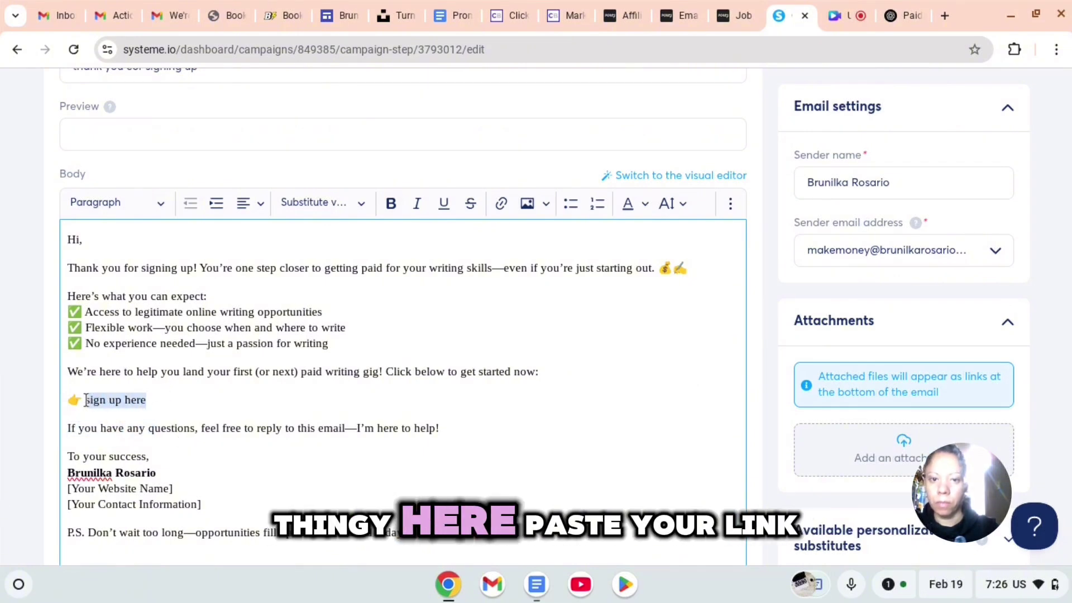
click(499, 204)
right_click(154, 435)
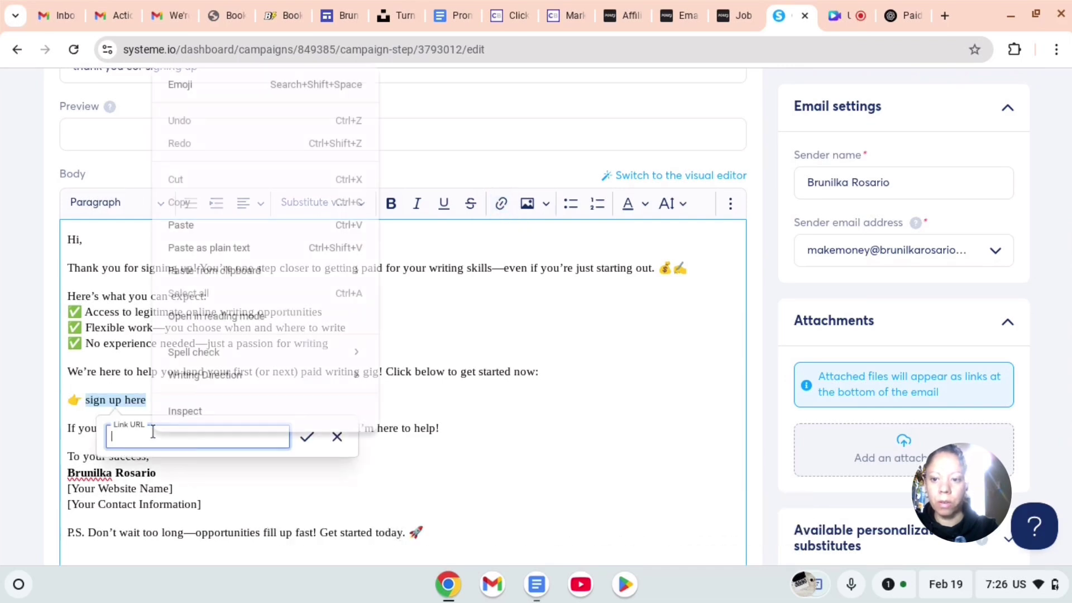
click(173, 226)
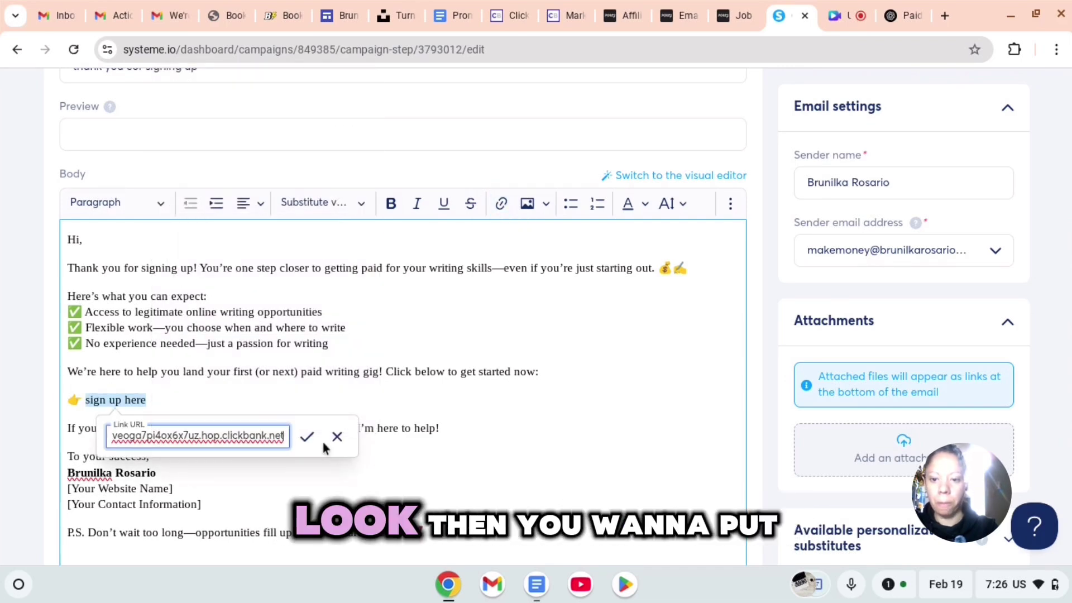
click(306, 438)
click(530, 426)
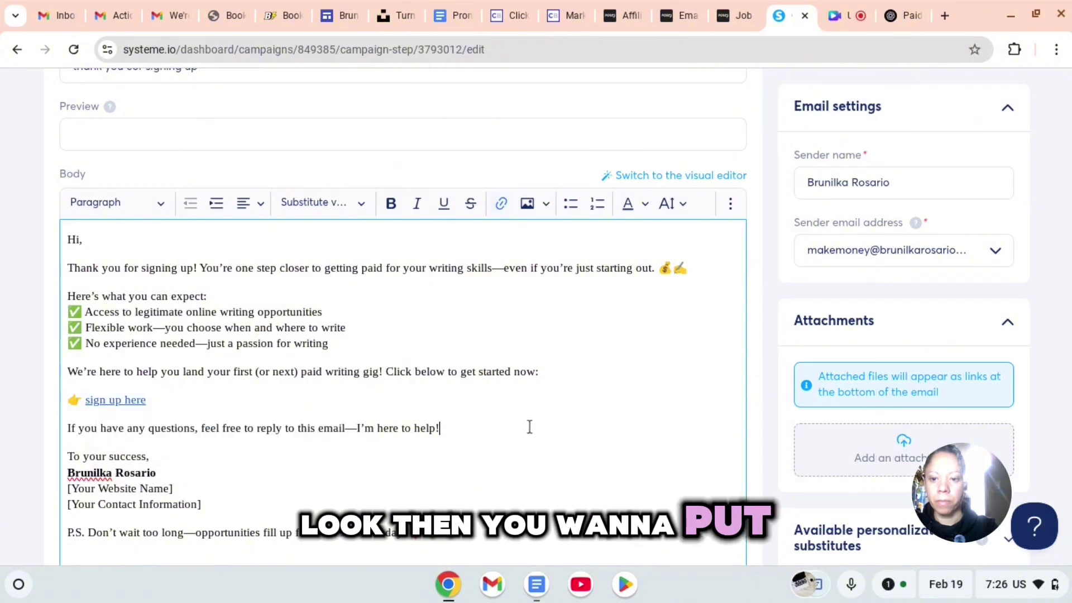
- Delete the [Your Website Name] and [Your Contact Information] placeholders from the email's signature
scroll(394, 425, down, 3)
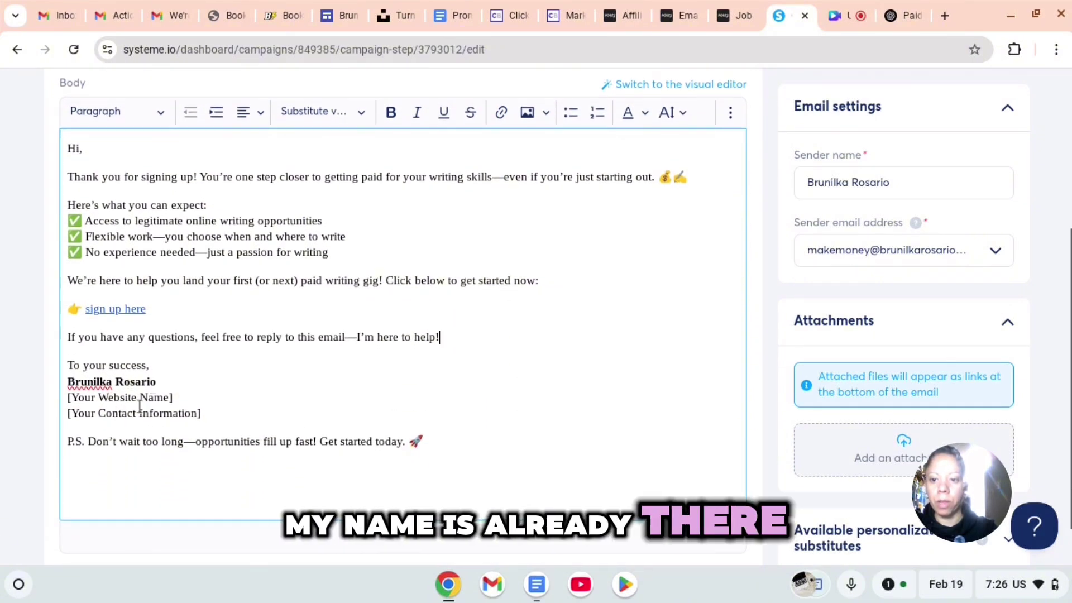
click(201, 413)
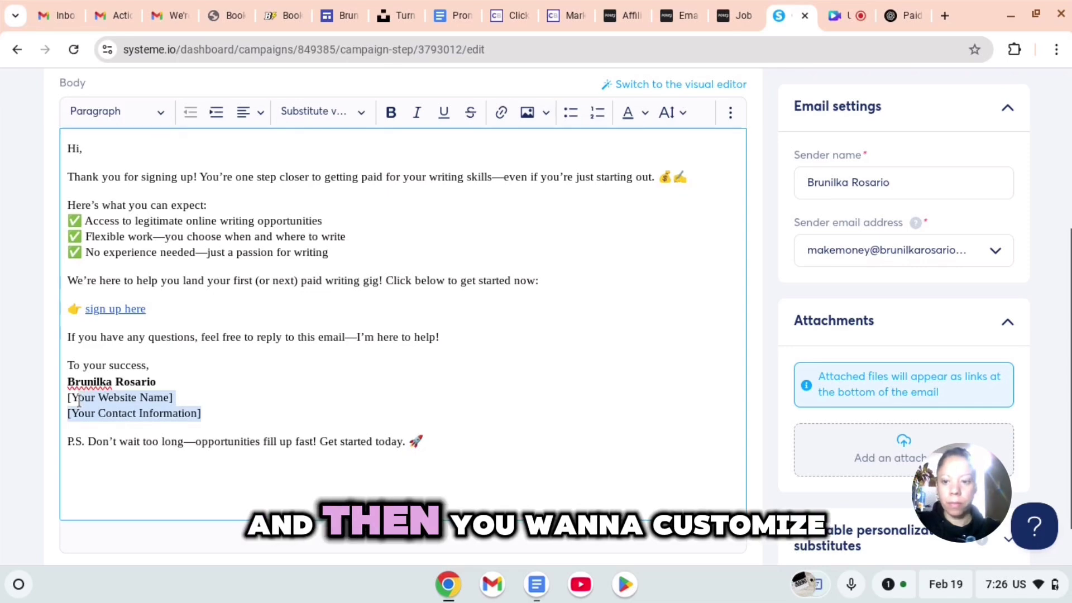
key(BackSpace)
key(BackSpace)
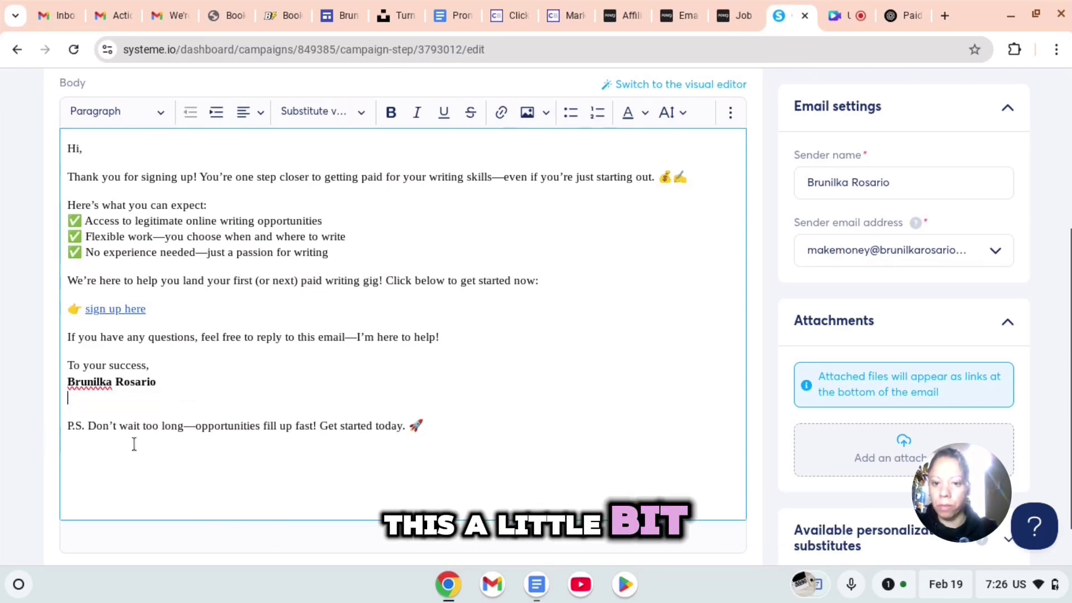
scroll(390, 359, up, 3)
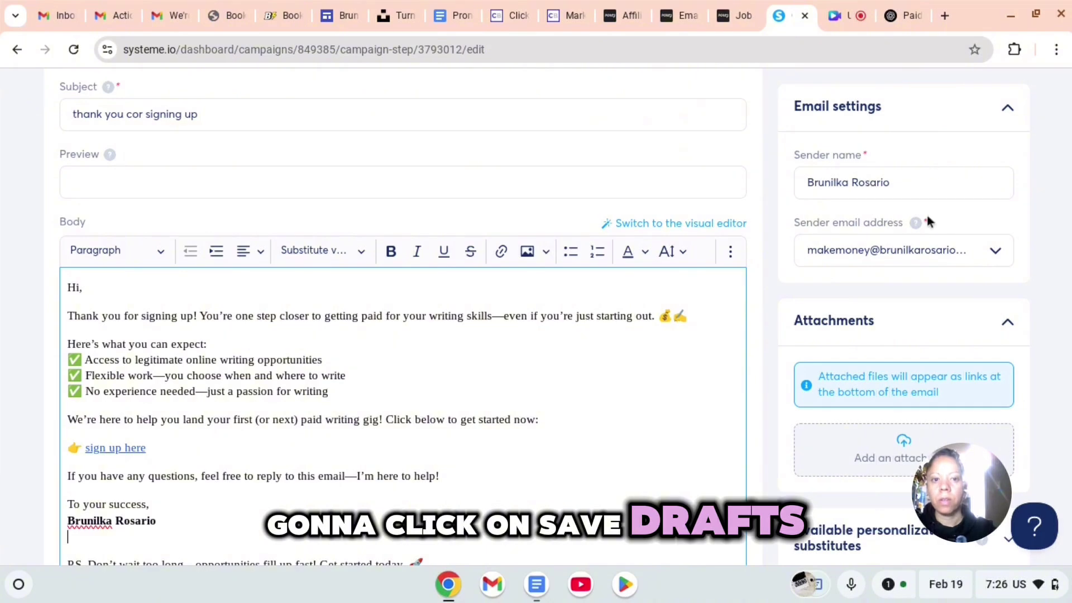
scroll(960, 279, up, 2)
scroll(960, 335, down, 2)
scroll(960, 335, up, 2)
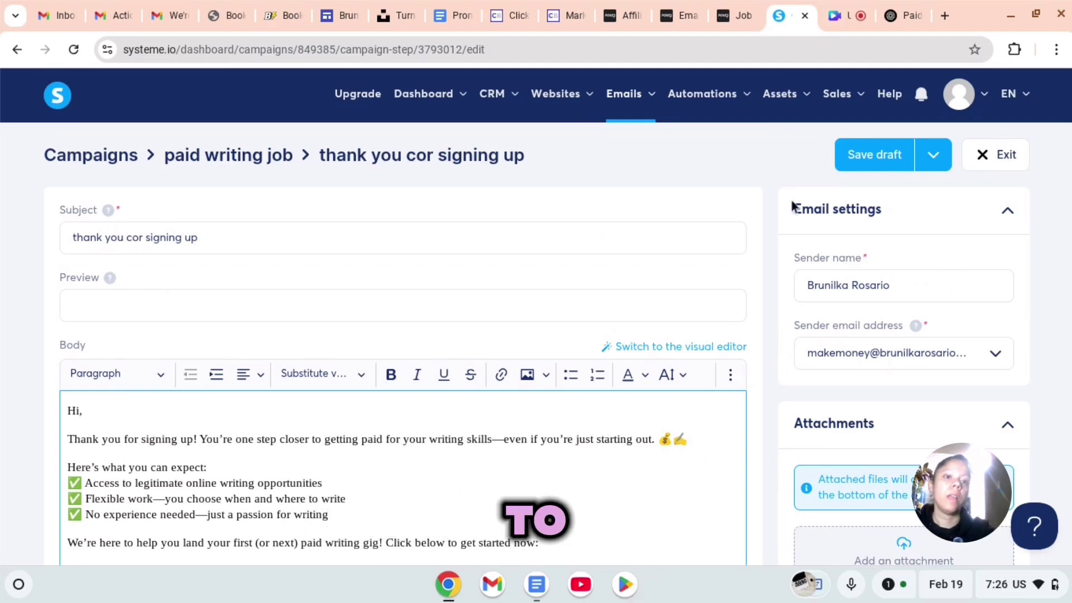
click(729, 171)
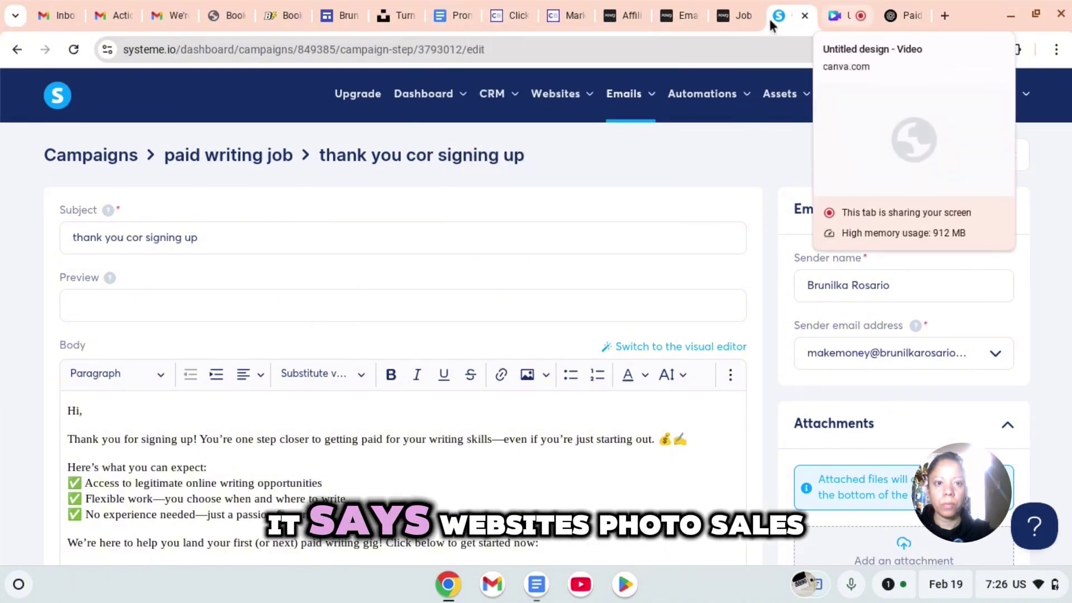
click(804, 15)
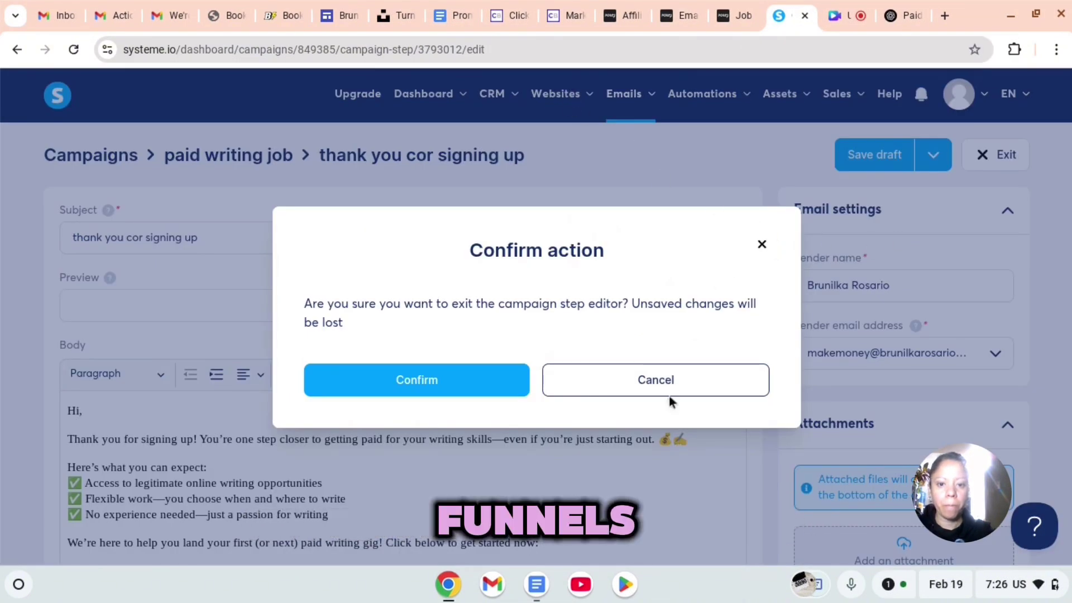
click(671, 377)
- Leave the campaign email editor and open the automation rules of the paid online jobs funnel's squeeze page
mouse_move(550, 94)
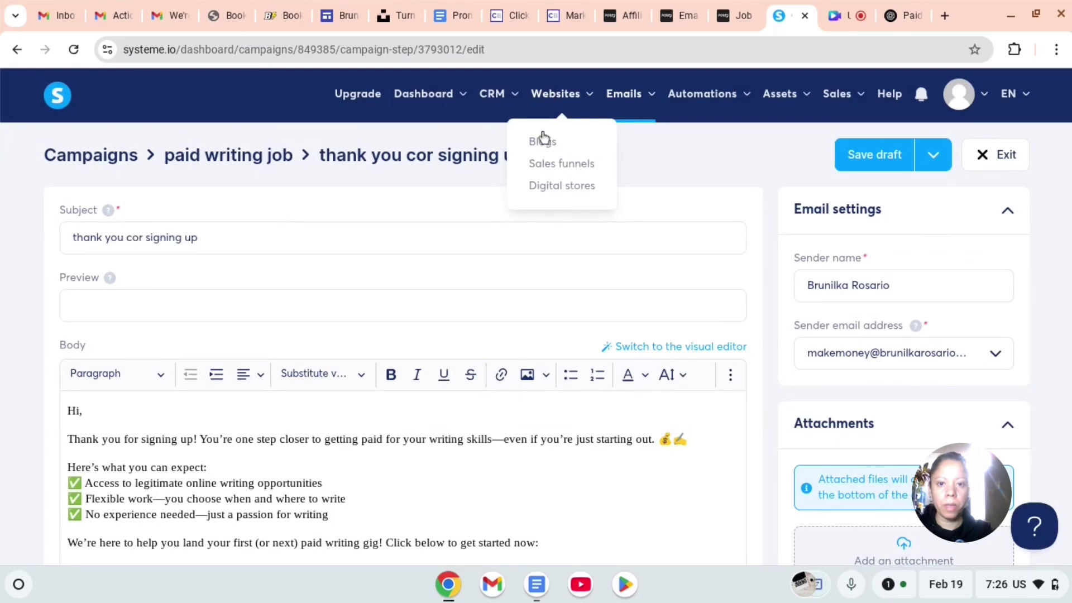
click(563, 164)
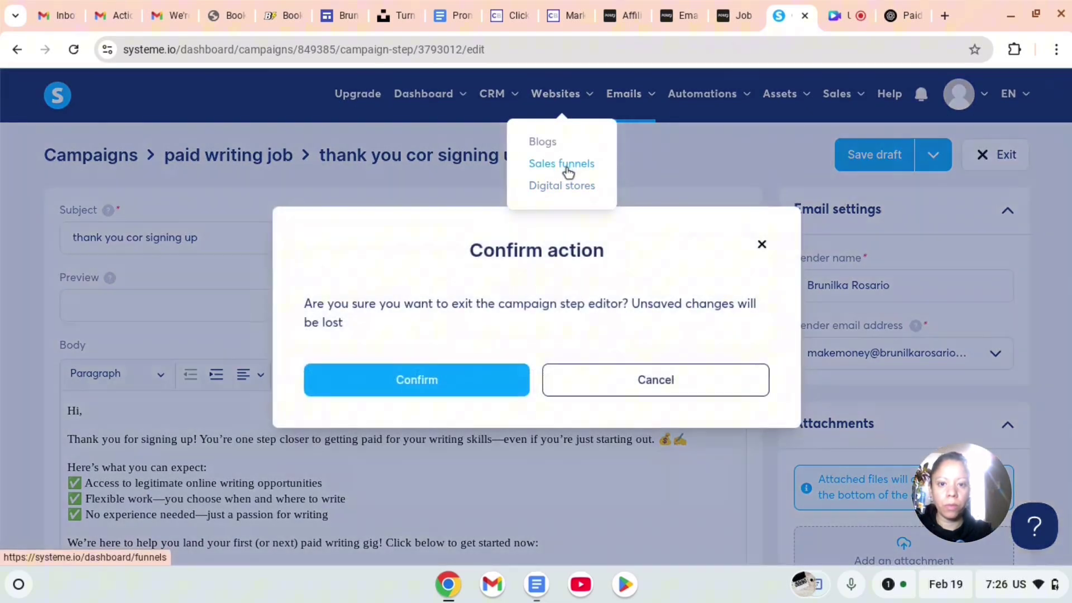
click(443, 385)
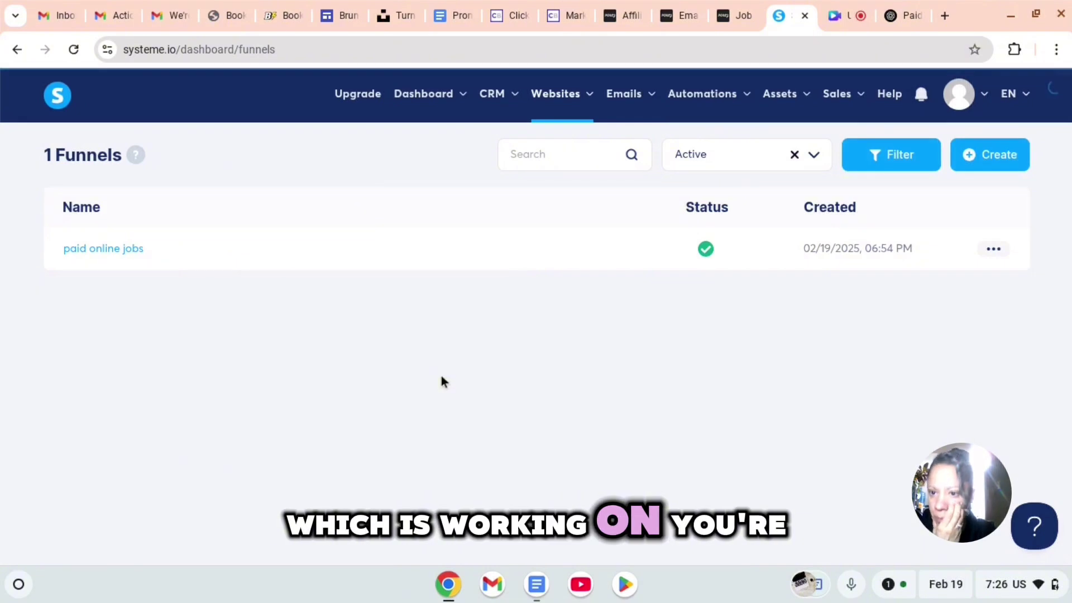
click(97, 249)
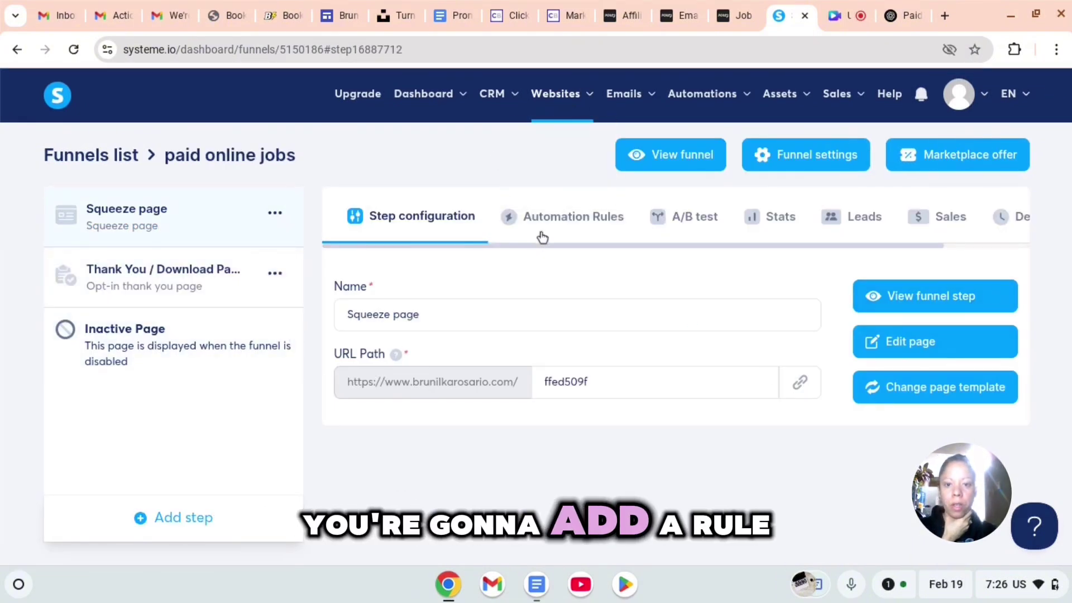
click(586, 215)
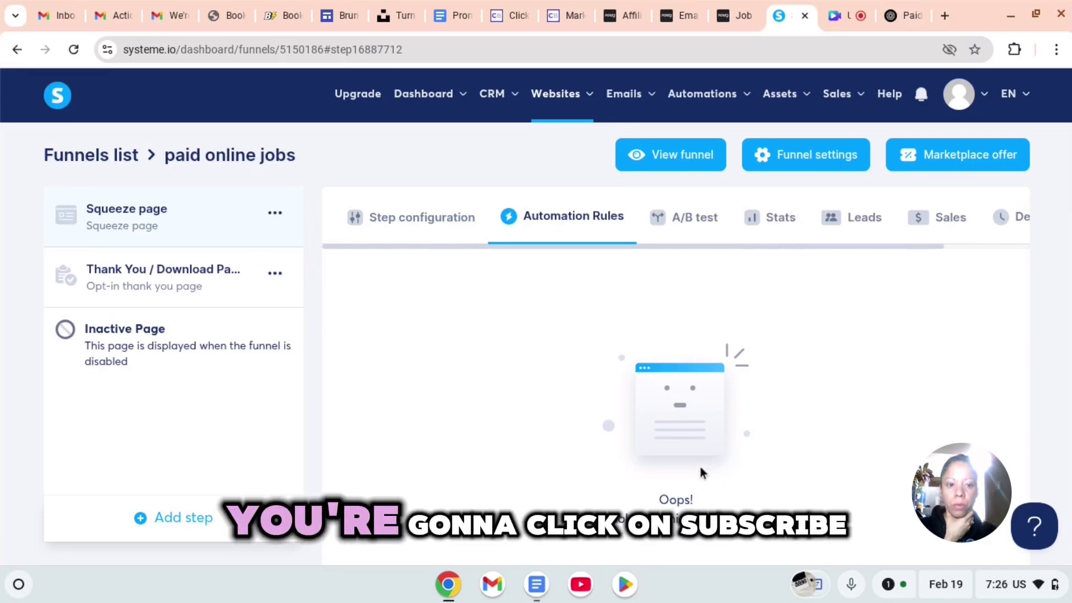
- Start an automation rule triggered by Funnel step form subscribed for the squeeze page of the paid online jobs funnel
scroll(701, 469, down, 2)
click(683, 514)
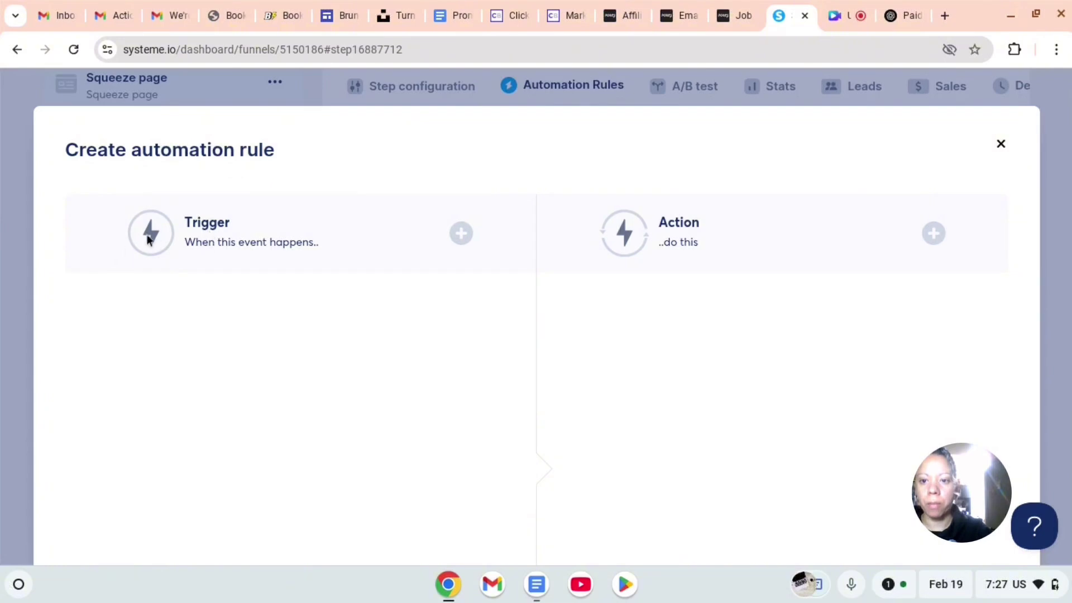
click(459, 235)
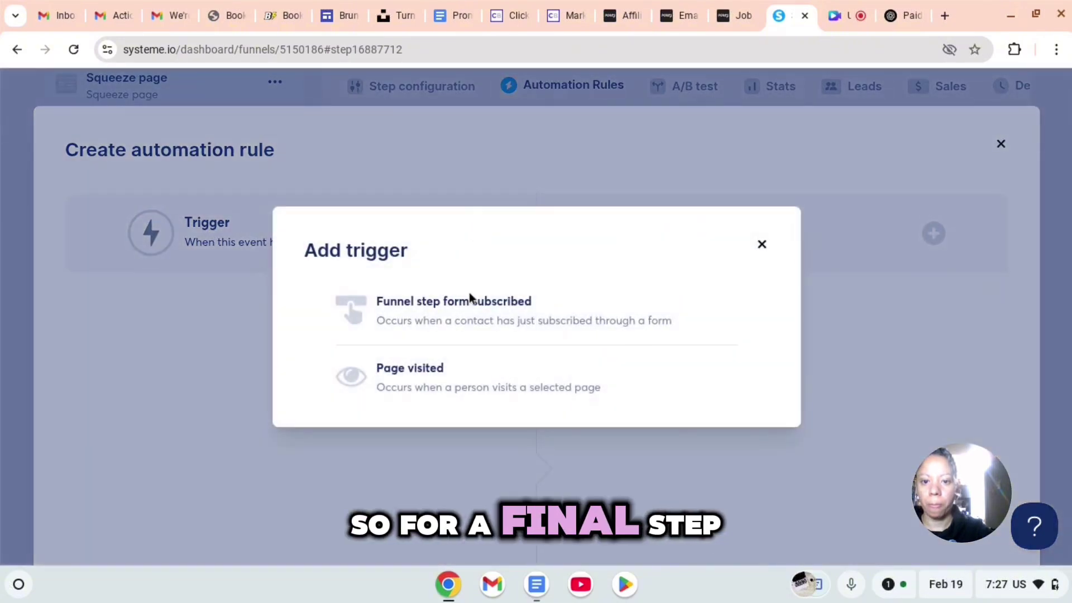
click(491, 311)
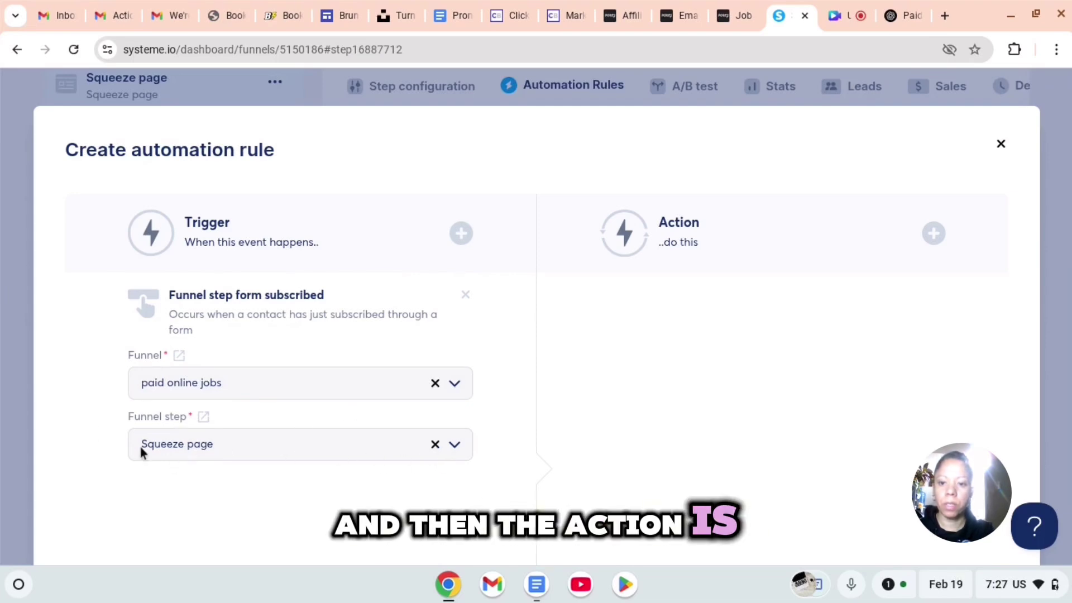
- Add a Subscribe to campaign action for the paid writing job campaign and save the automation rule
click(933, 235)
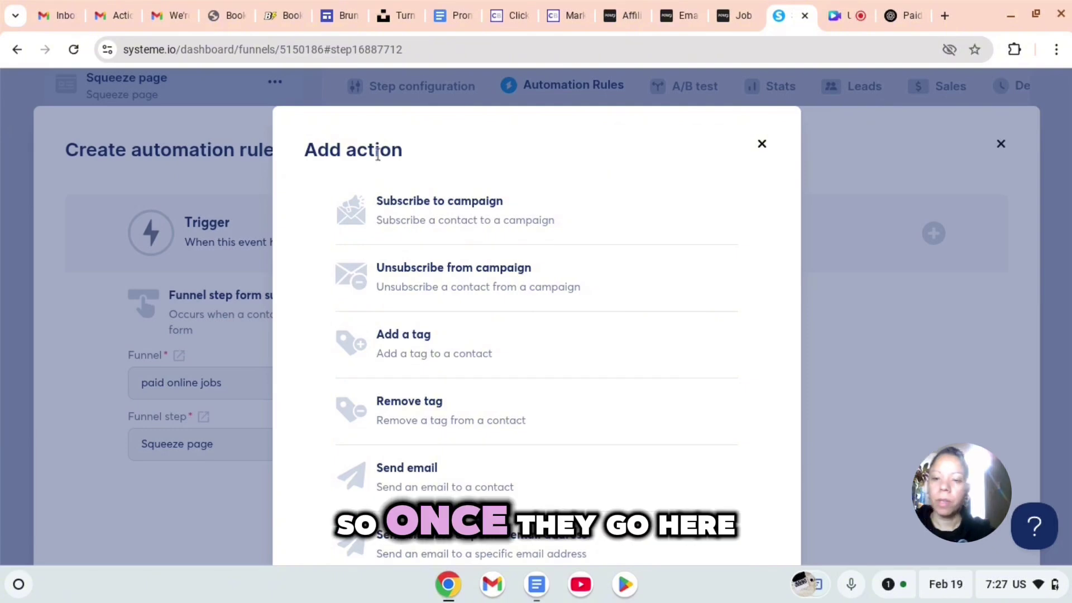
click(426, 213)
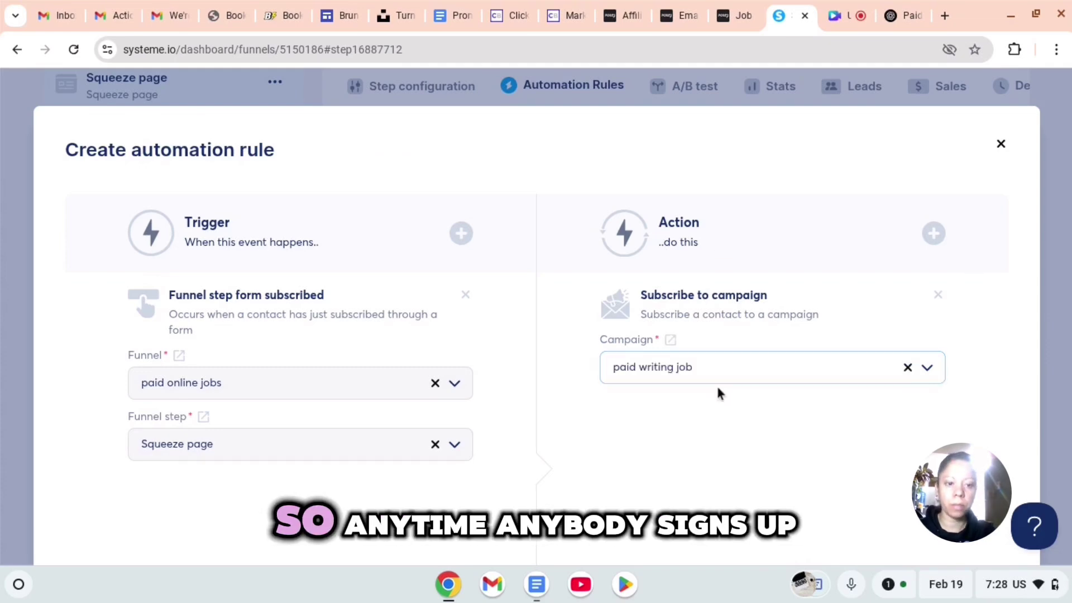
scroll(864, 457, down, 2)
scroll(863, 457, down, 2)
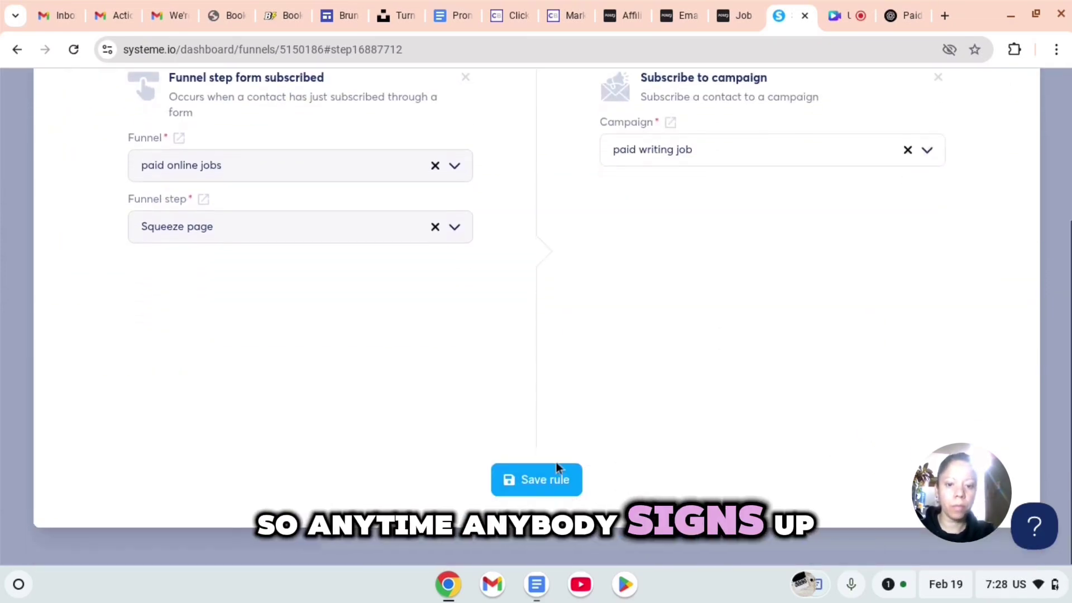
click(539, 478)
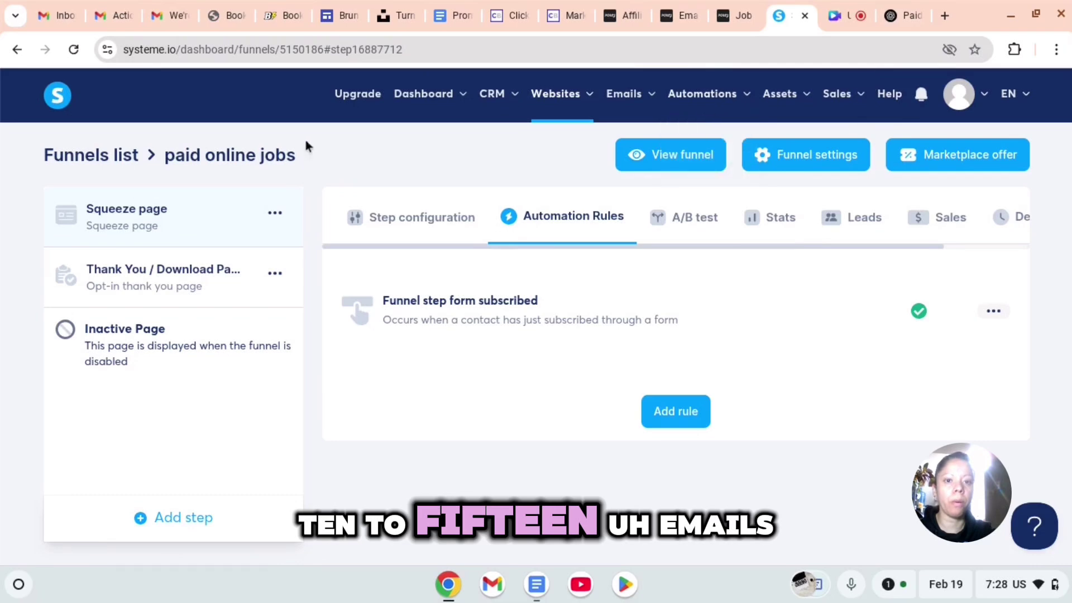
- Activate the "thank you cor signing up" email in the paid writing job campaign
mouse_move(615, 103)
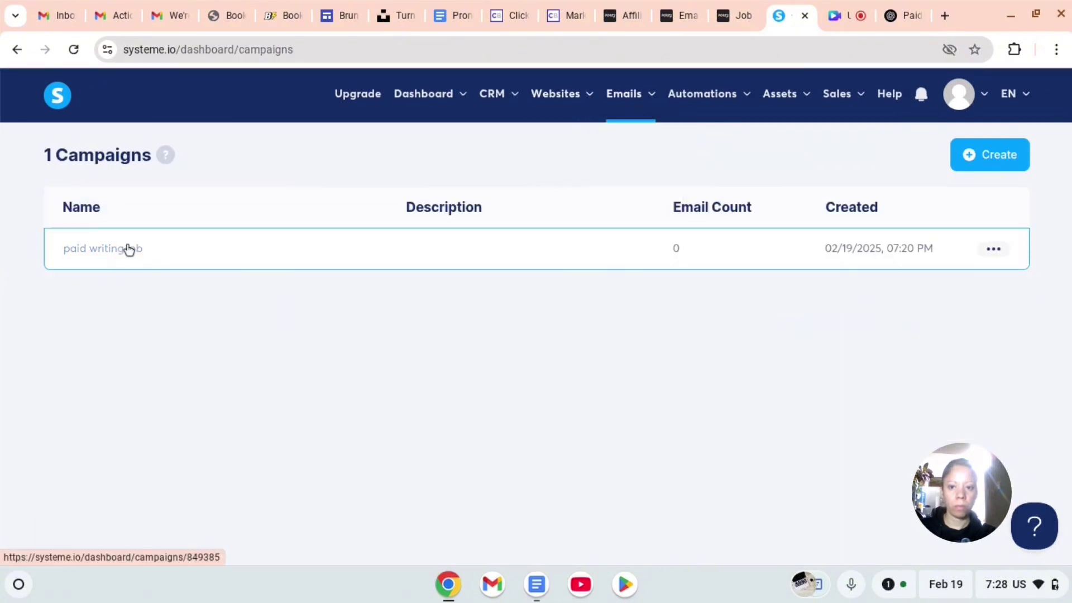
click(202, 255)
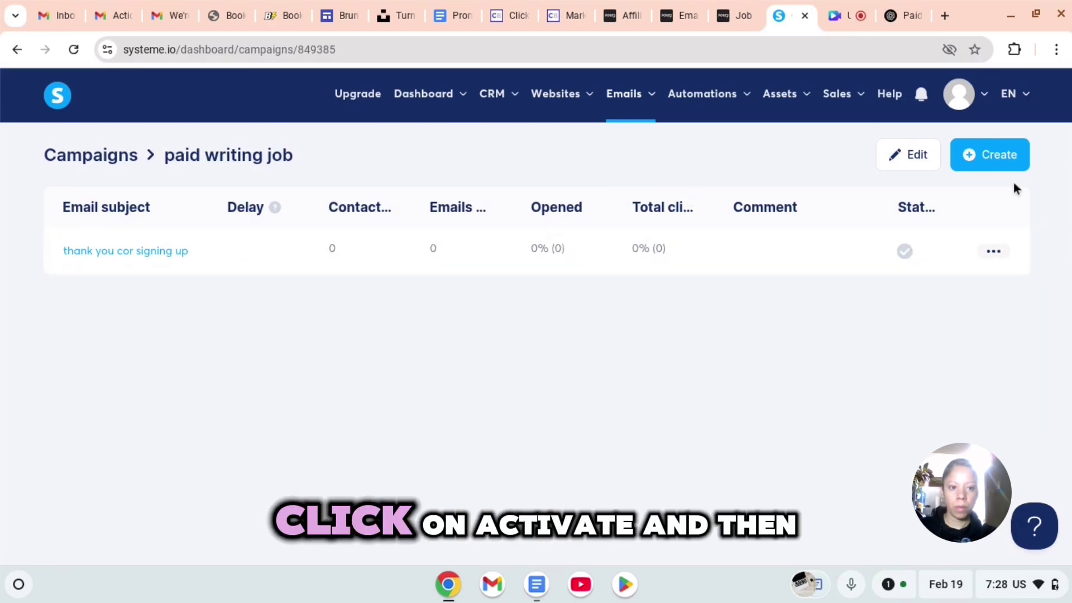
click(991, 256)
click(914, 285)
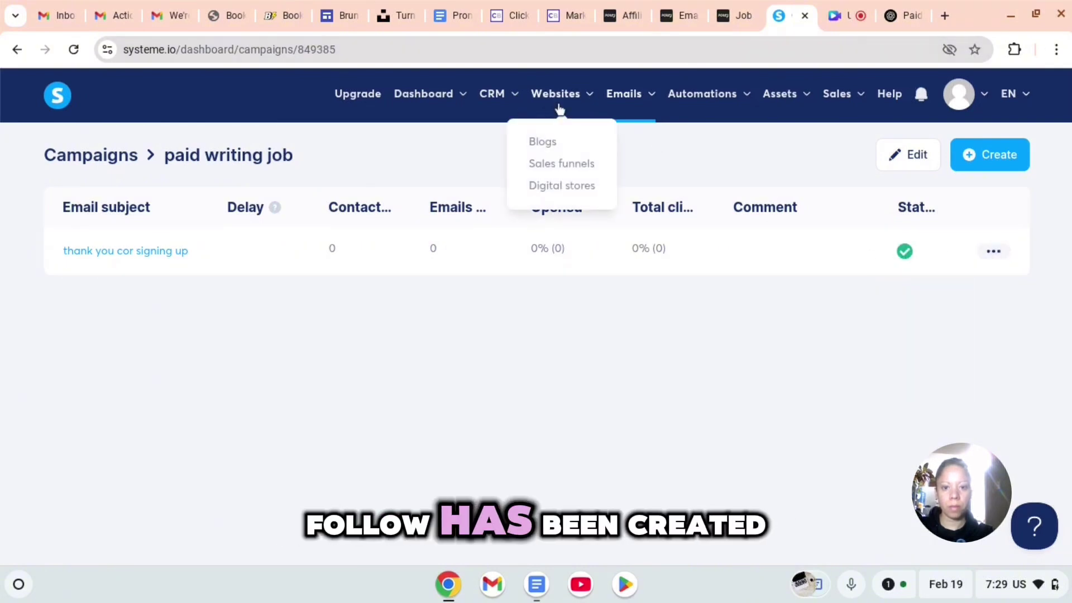
- Check the squeeze page's automation rule in the paid online jobs funnel and the email in the paid writing job campaign
click(561, 163)
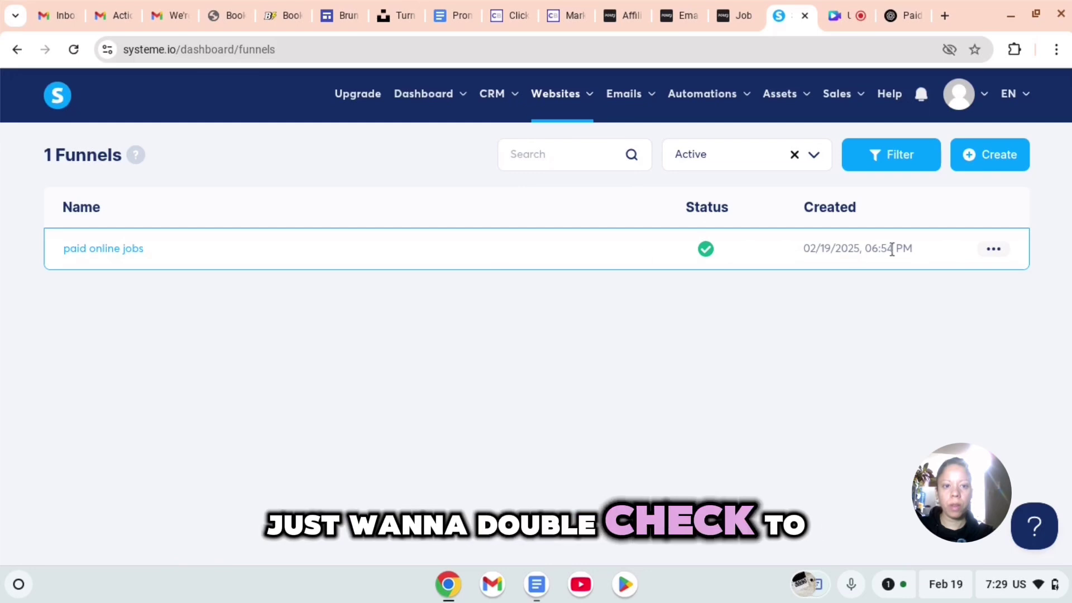
mouse_move(548, 112)
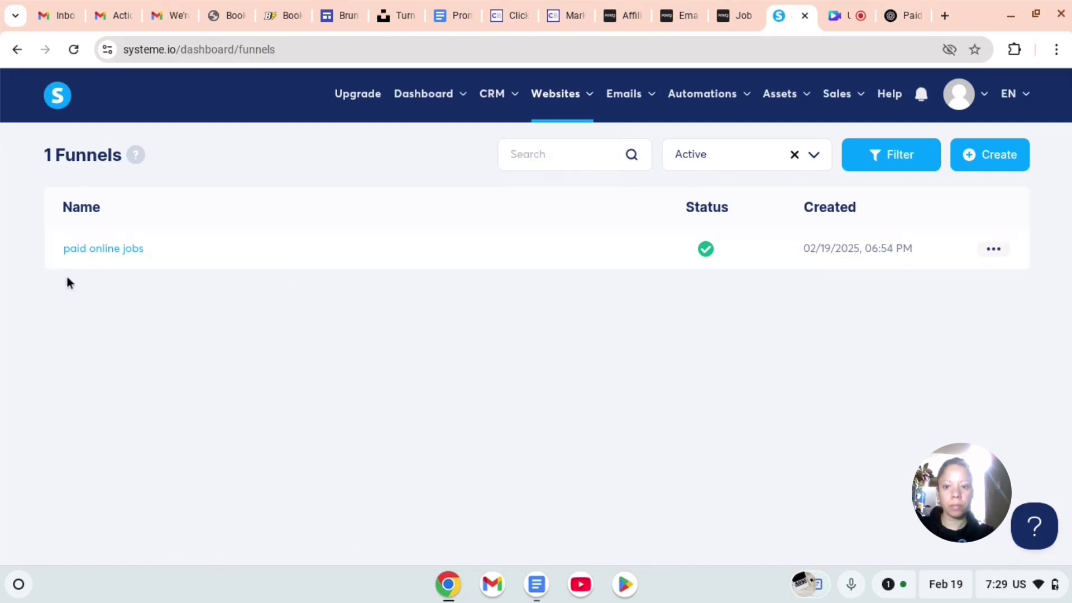
click(93, 249)
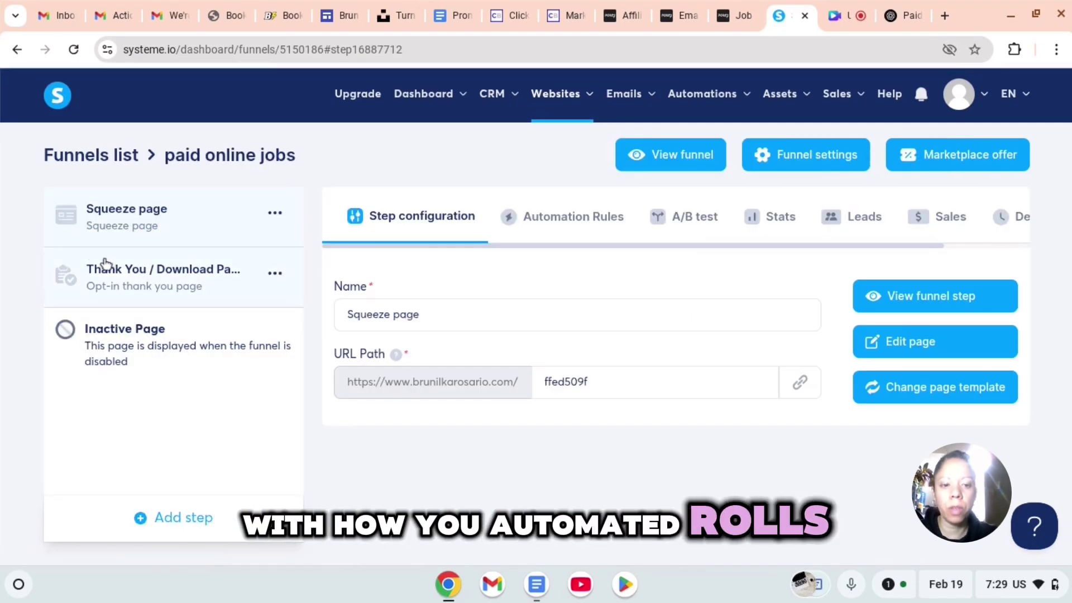
click(574, 222)
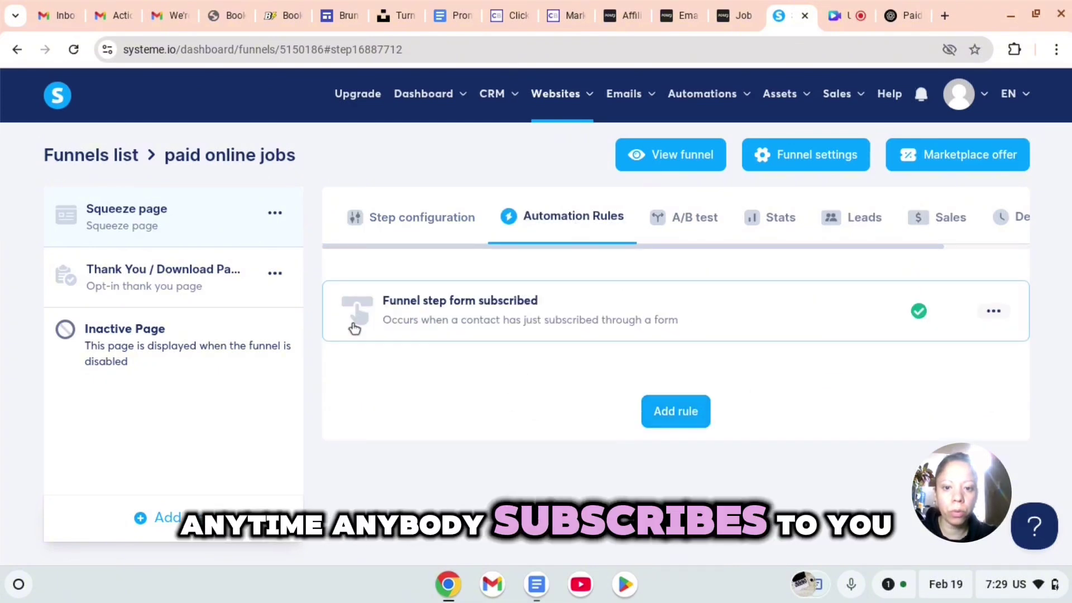
click(418, 329)
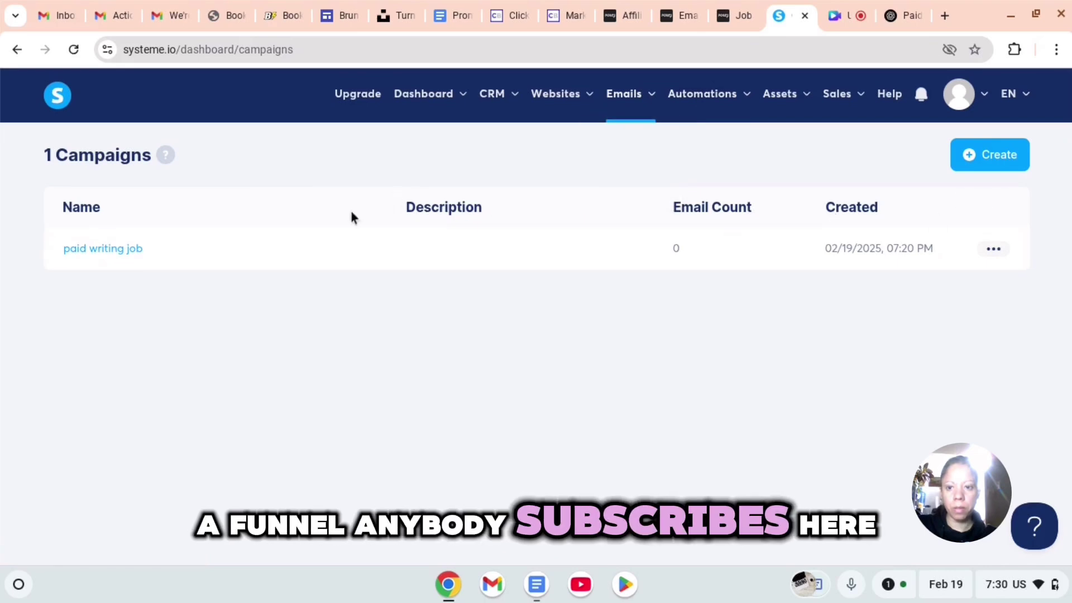
click(139, 250)
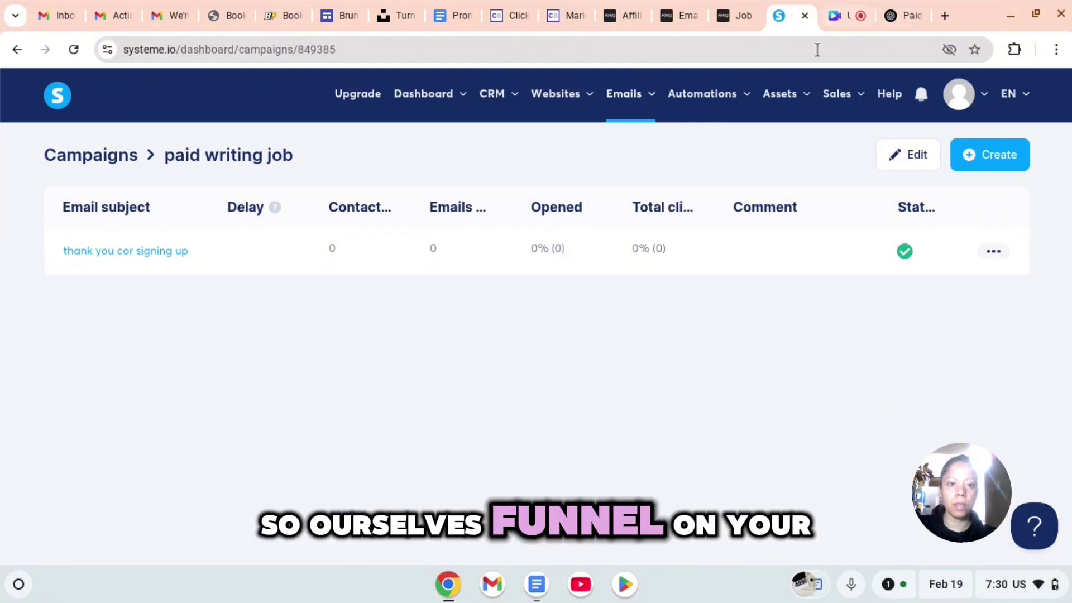
- Open the live view of the paid online jobs sales funnel
mouse_move(560, 107)
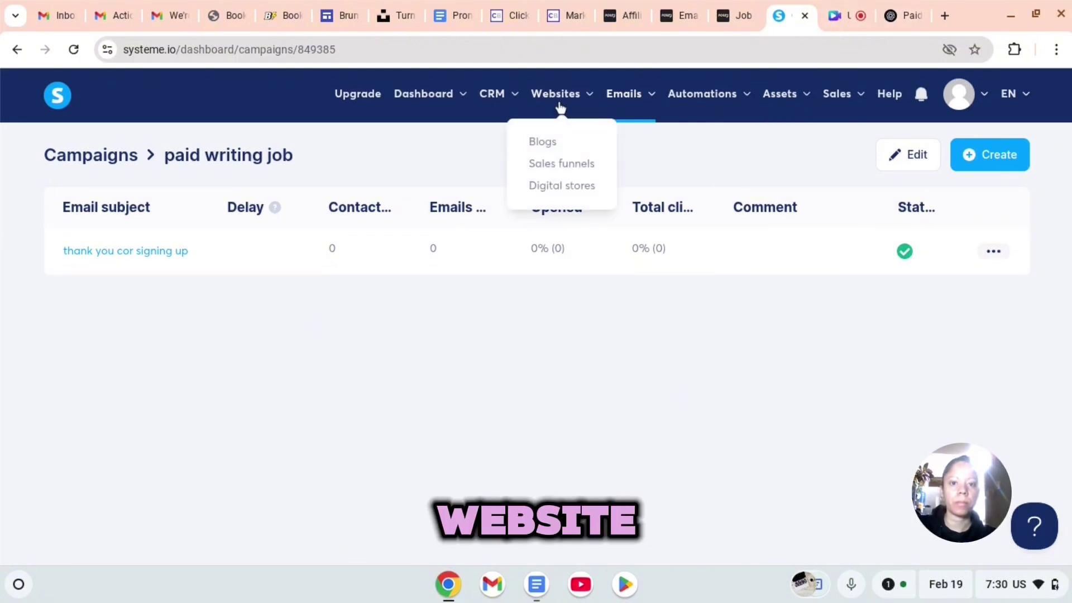
click(554, 167)
click(103, 246)
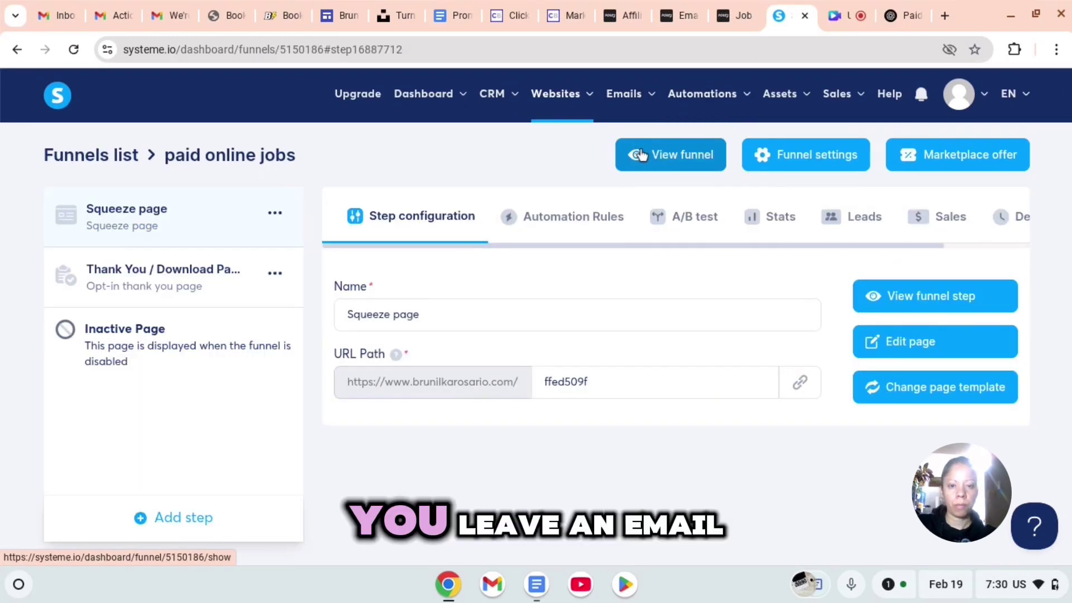
click(641, 156)
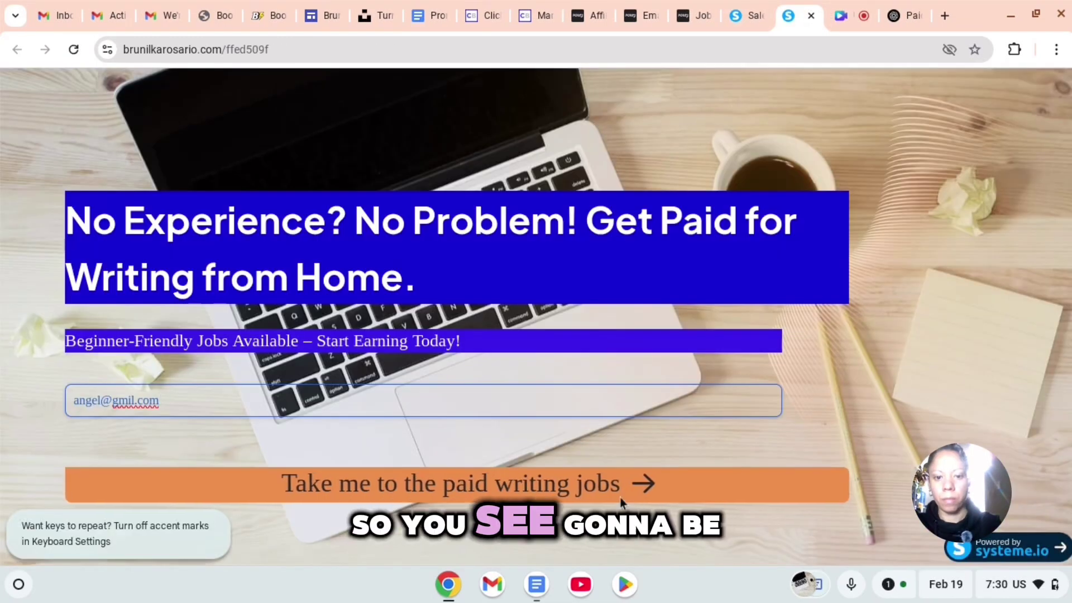
- Submit the squeeze page's opt-in form with a test email address and follow the thank-you page's link to the writing jobs offer
click(622, 494)
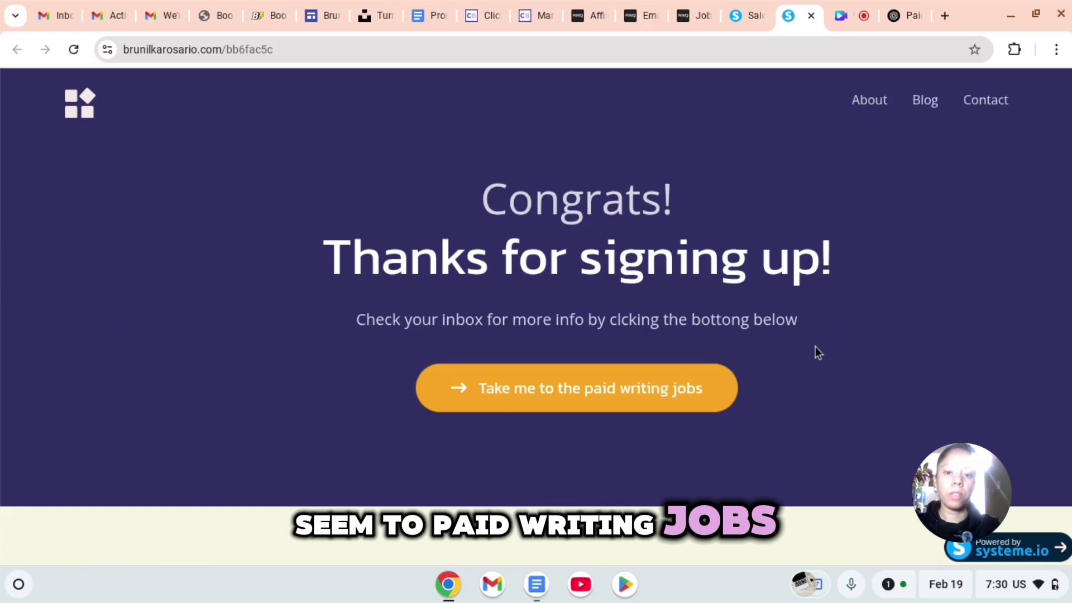
click(493, 397)
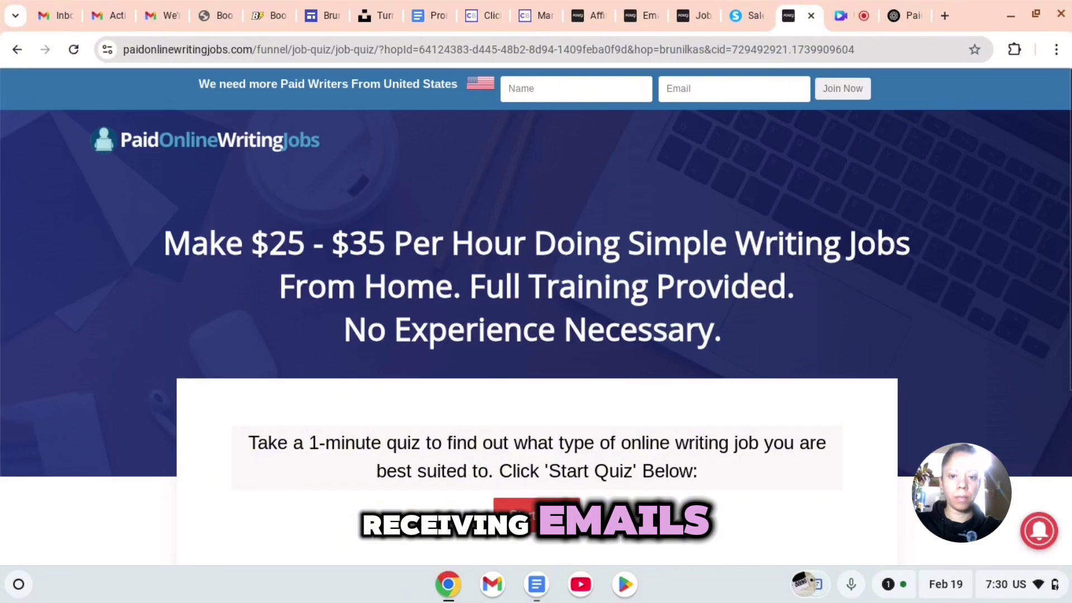
scroll(544, 446, down, 2)
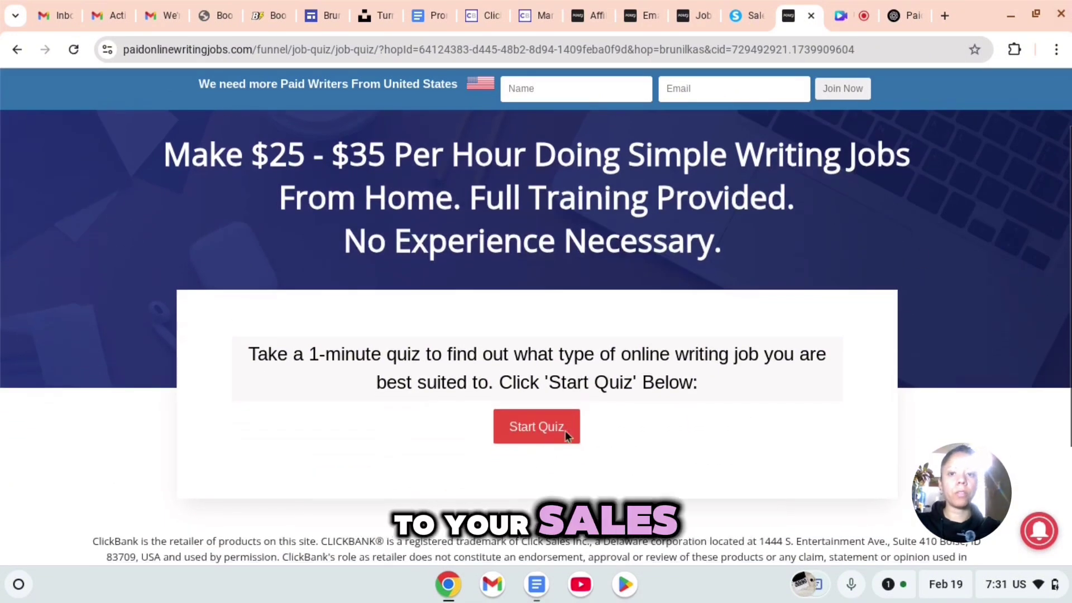
- Return to the systeme.io dashboard and view the list of email campaigns
click(743, 16)
mouse_move(619, 106)
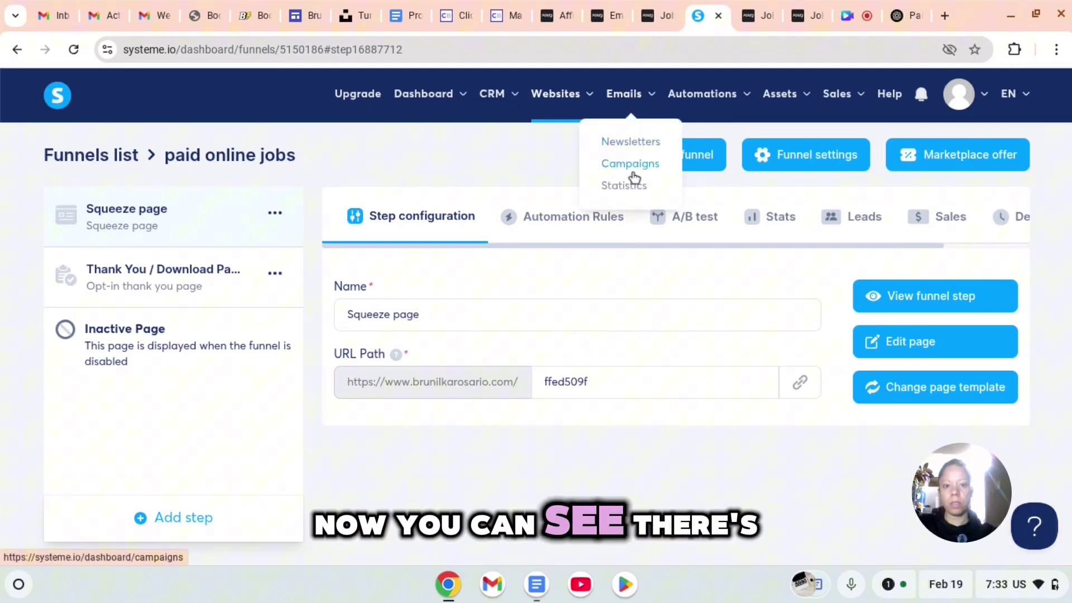
click(631, 166)
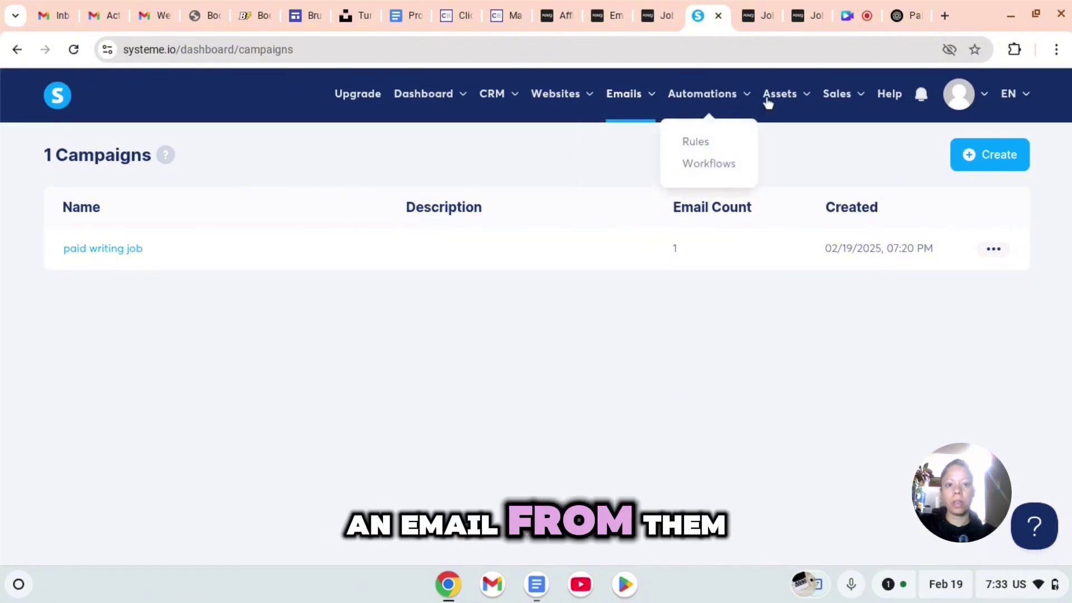
mouse_move(703, 95)
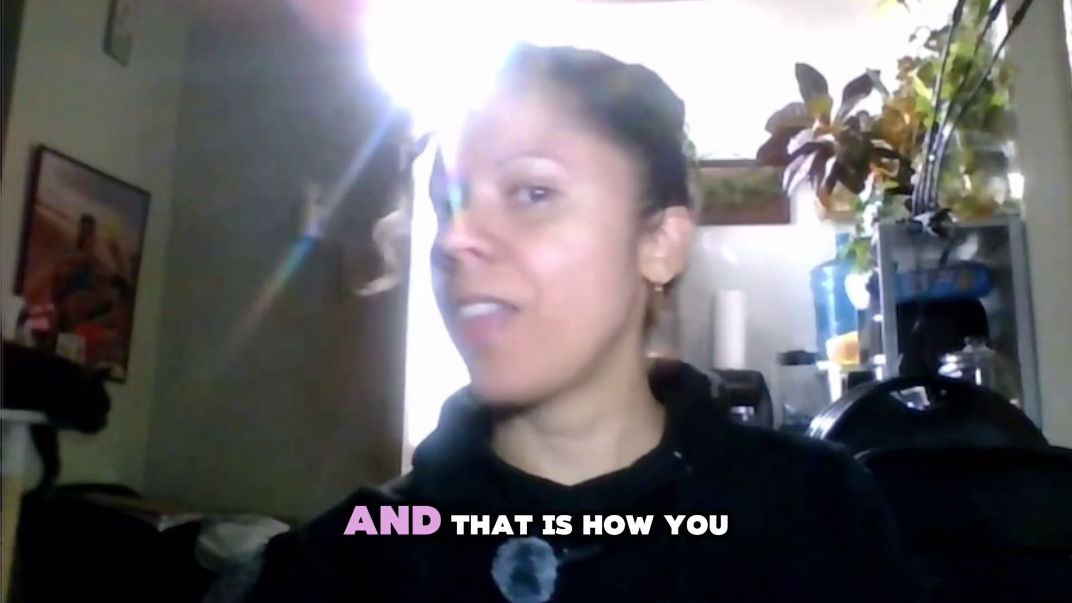